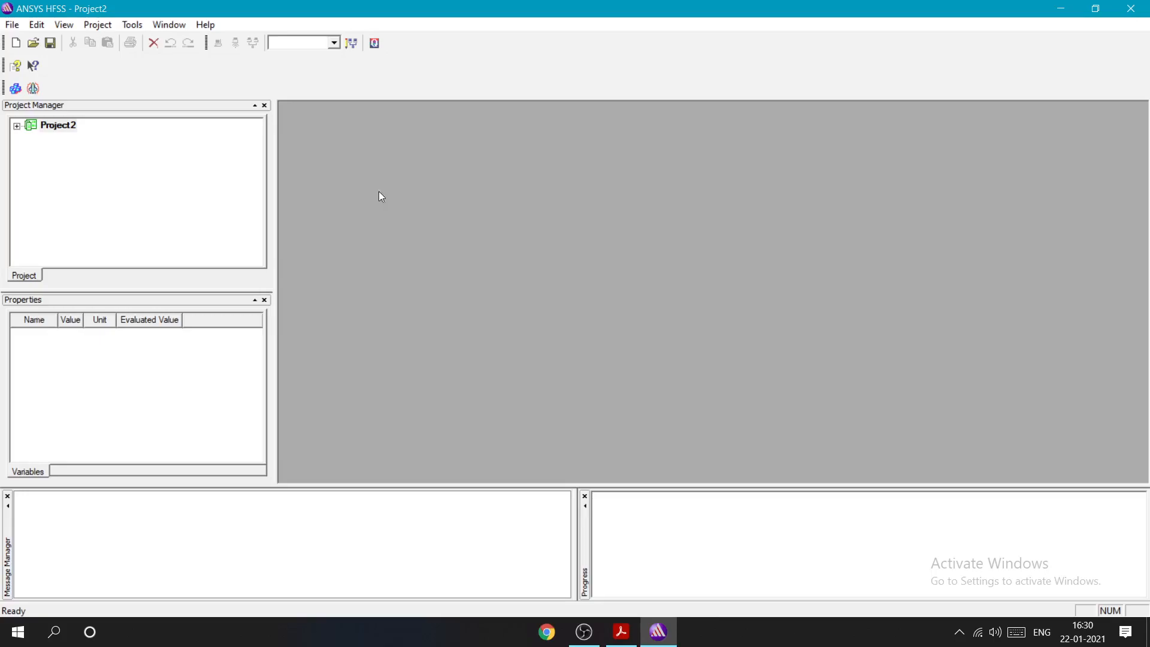
Step: Insert a new HFSS design into Project2
click(107, 29)
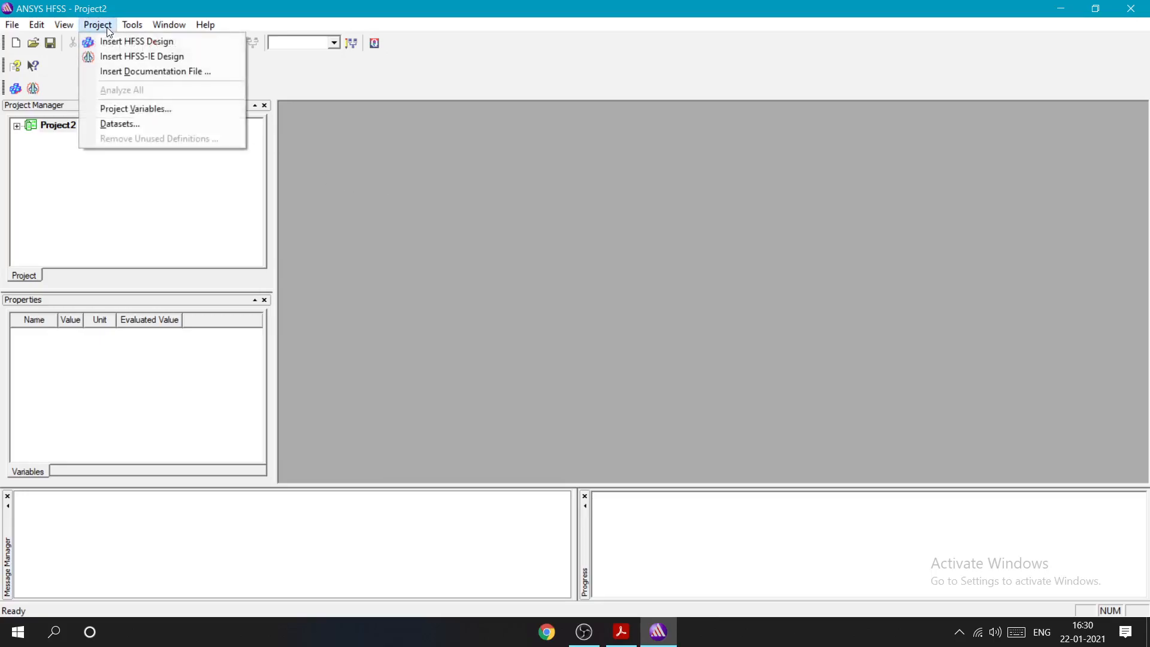
click(135, 43)
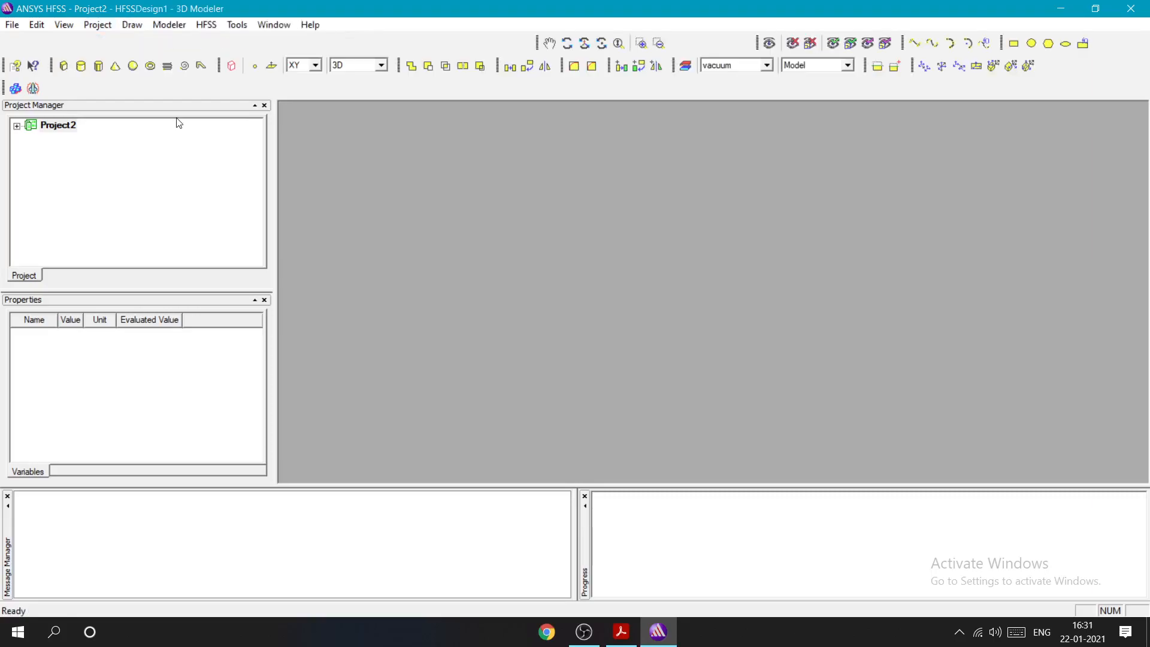
Step: Examine the coordinate axes and grid of the empty 3D model space from different angles and zoom levels
scroll(731, 225, down, 1)
scroll(776, 231, up, 2)
scroll(798, 243, down, 2)
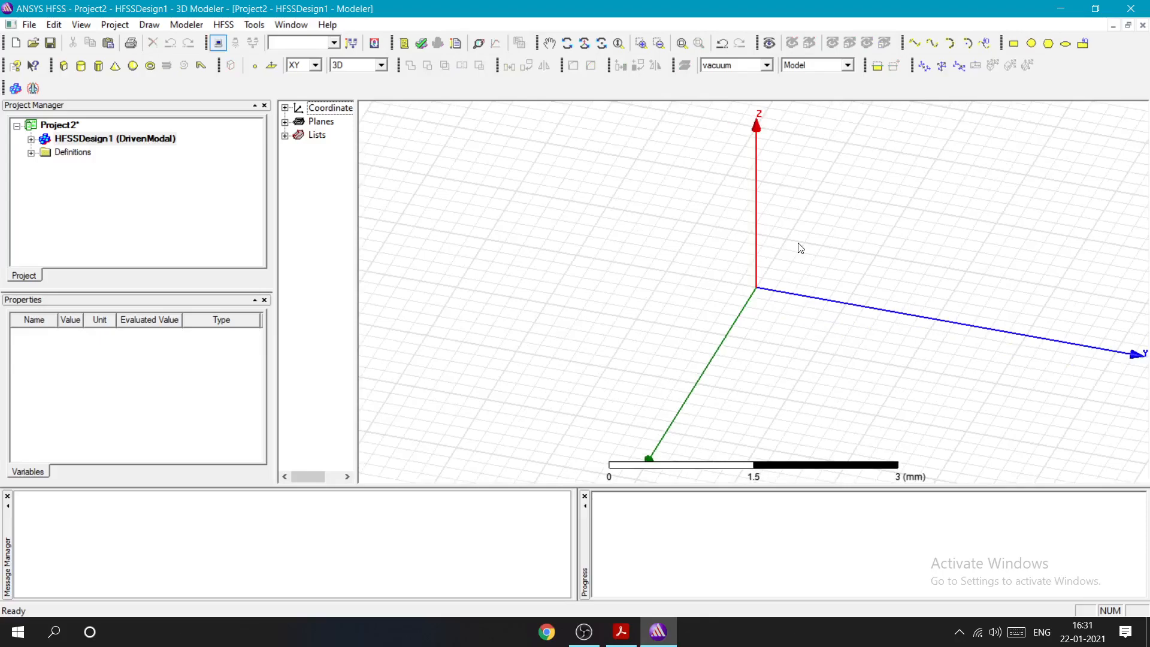
scroll(802, 294, down, 2)
click(801, 294)
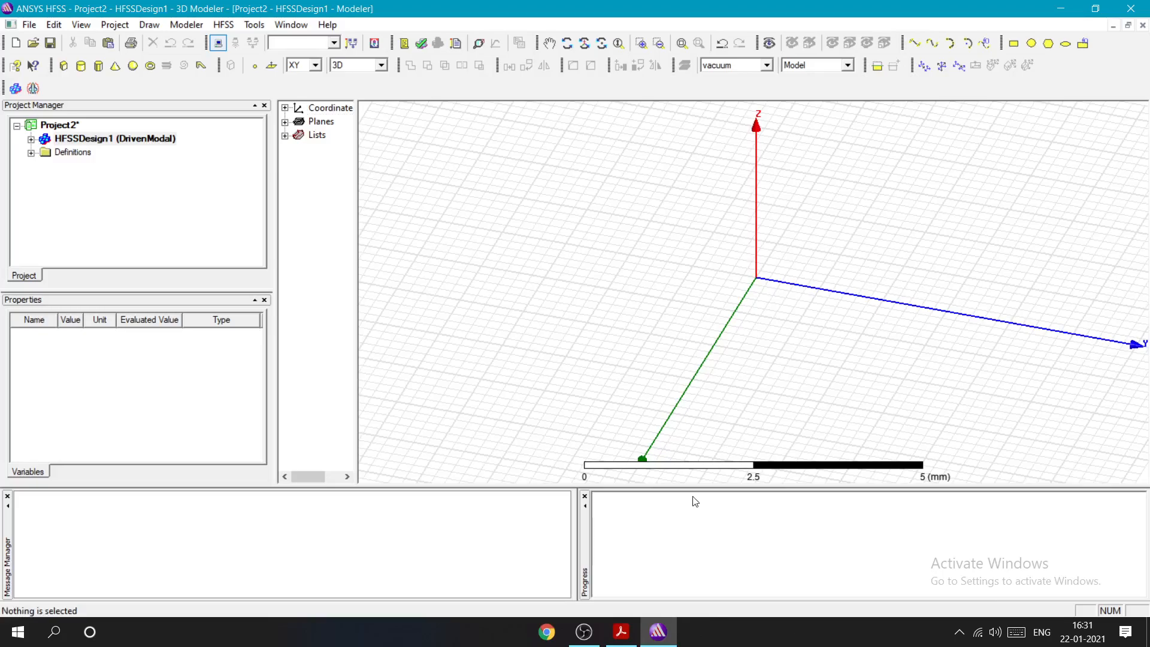
scroll(801, 399, down, 1)
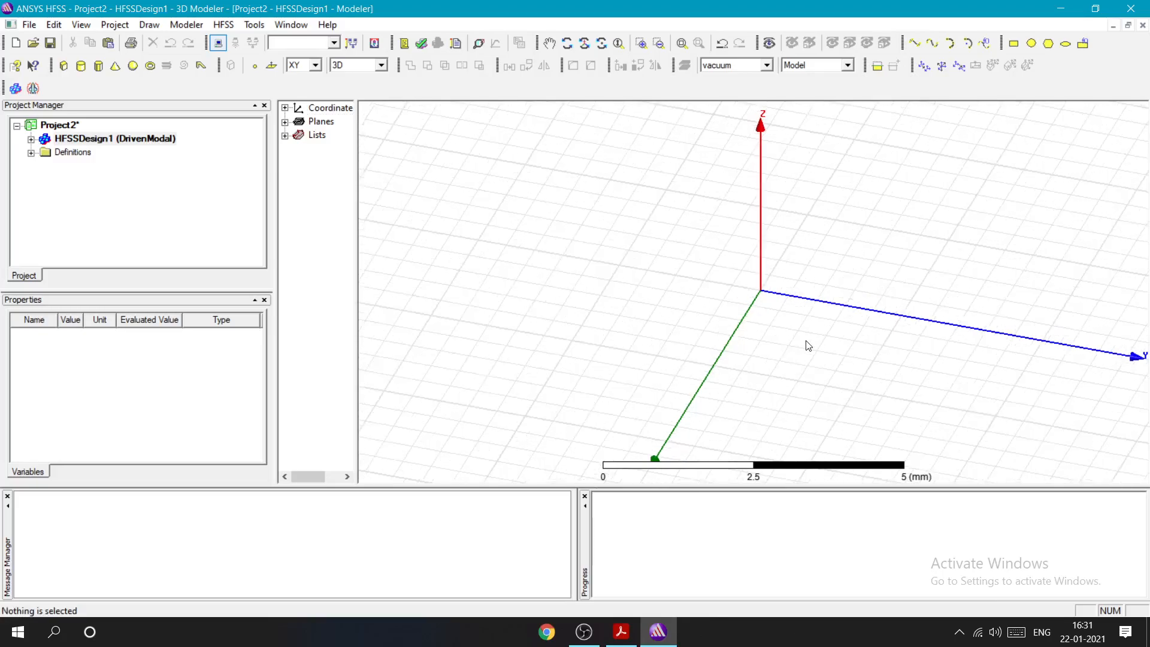
scroll(804, 338, up, 3)
middle_drag(771, 309, 866, 388)
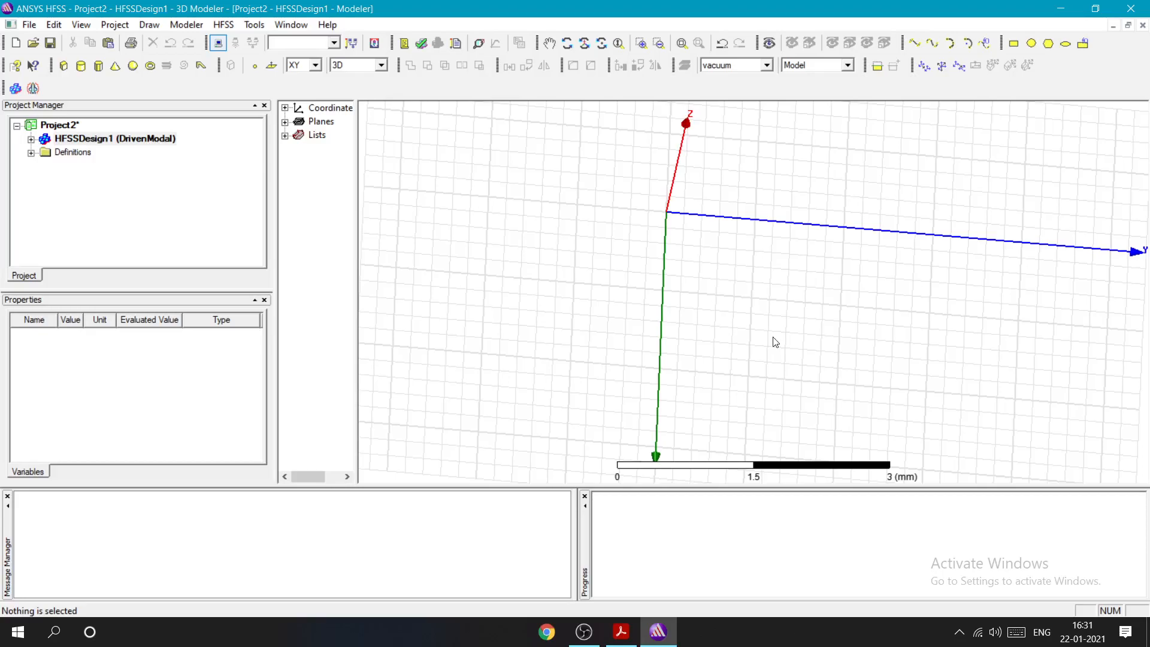
middle_drag(775, 341, 785, 290)
drag(783, 290, 691, 338)
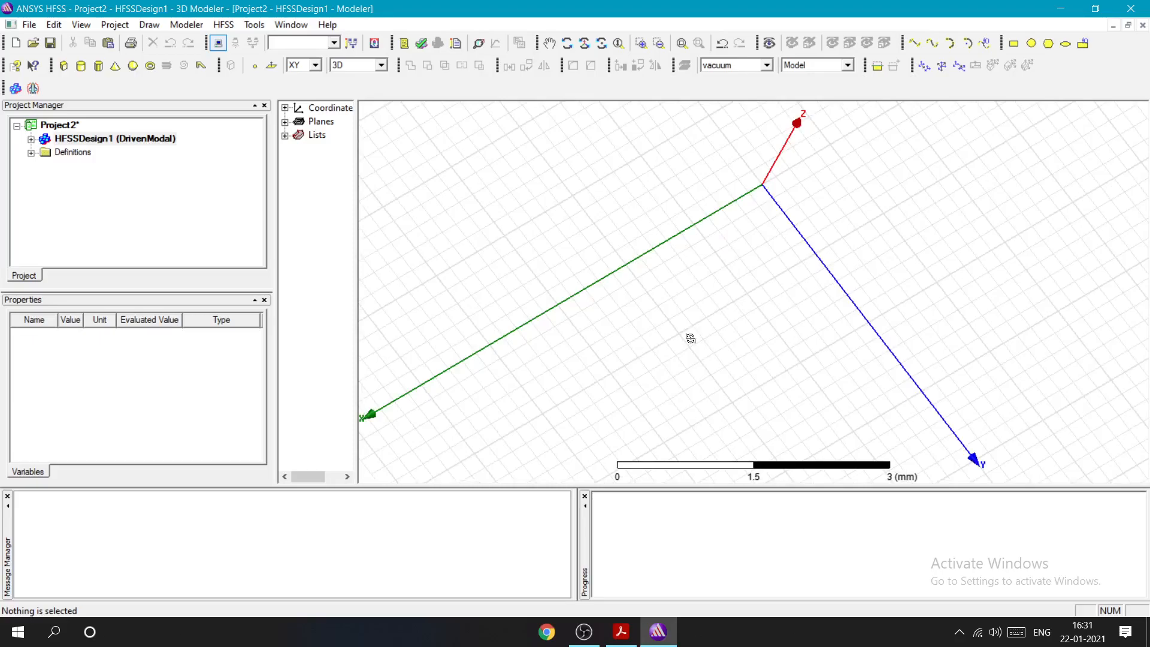
middle_drag(691, 338, 605, 327)
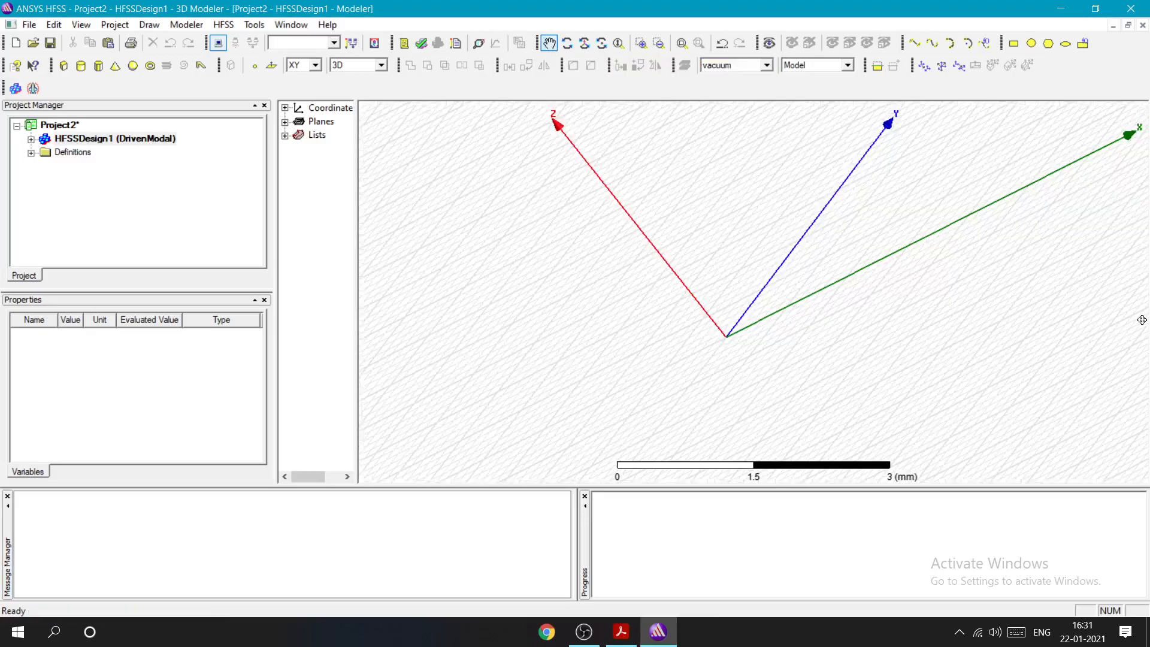
alt+drag(1143, 320, 803, 331)
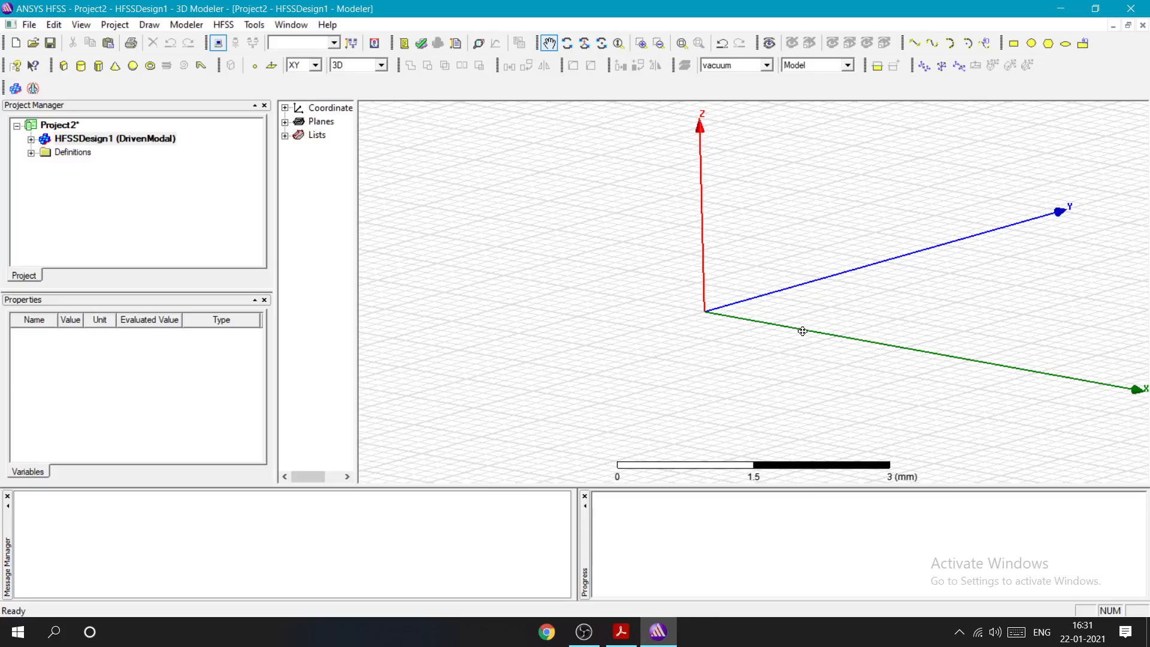
Step: Widen the model tree pane and set the model units to mm
drag(803, 331, 414, 239)
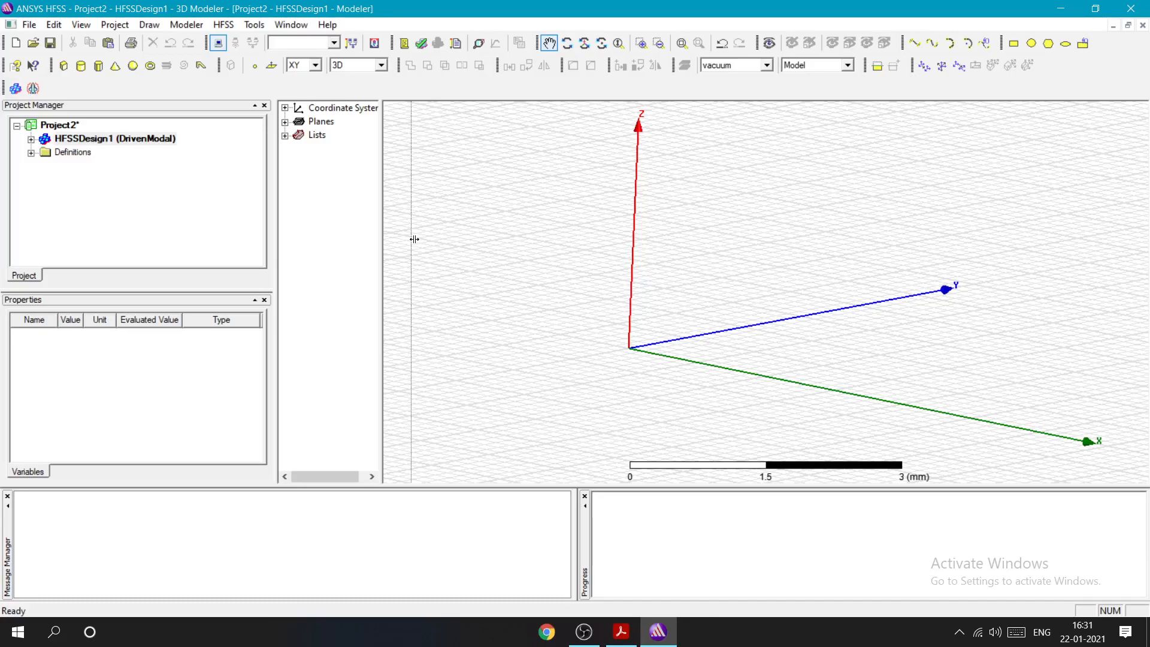
drag(414, 239, 428, 239)
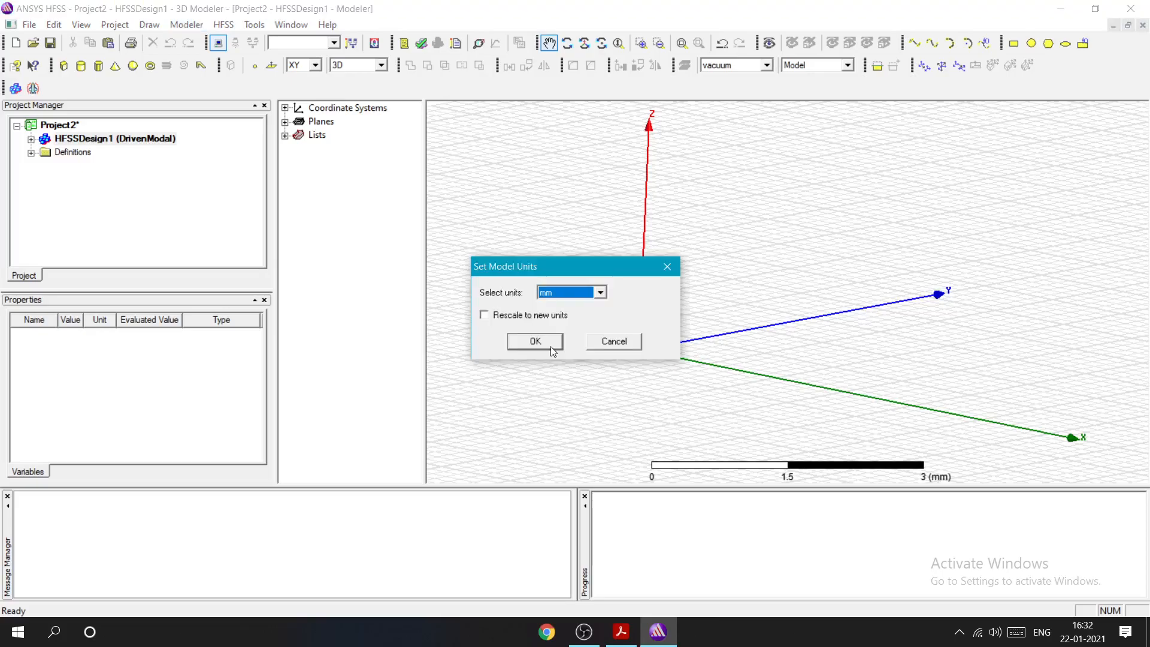
click(535, 341)
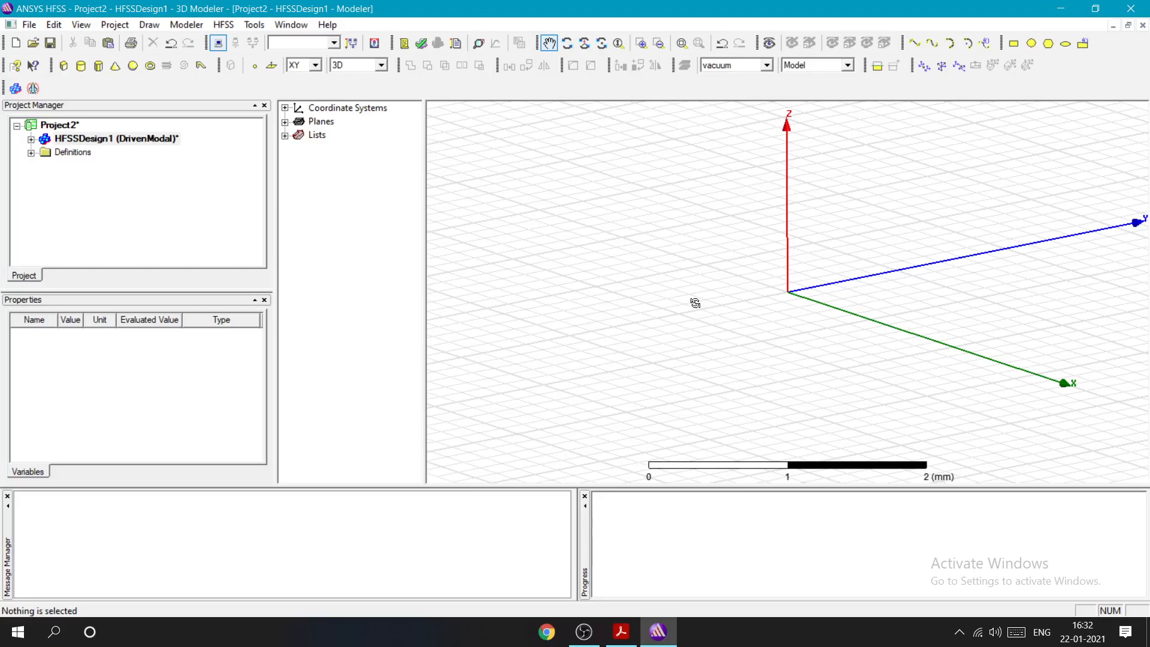
Step: Set the solution type of HFSSDesign1 to Driven Terminal
alt+drag(696, 304, 561, 250)
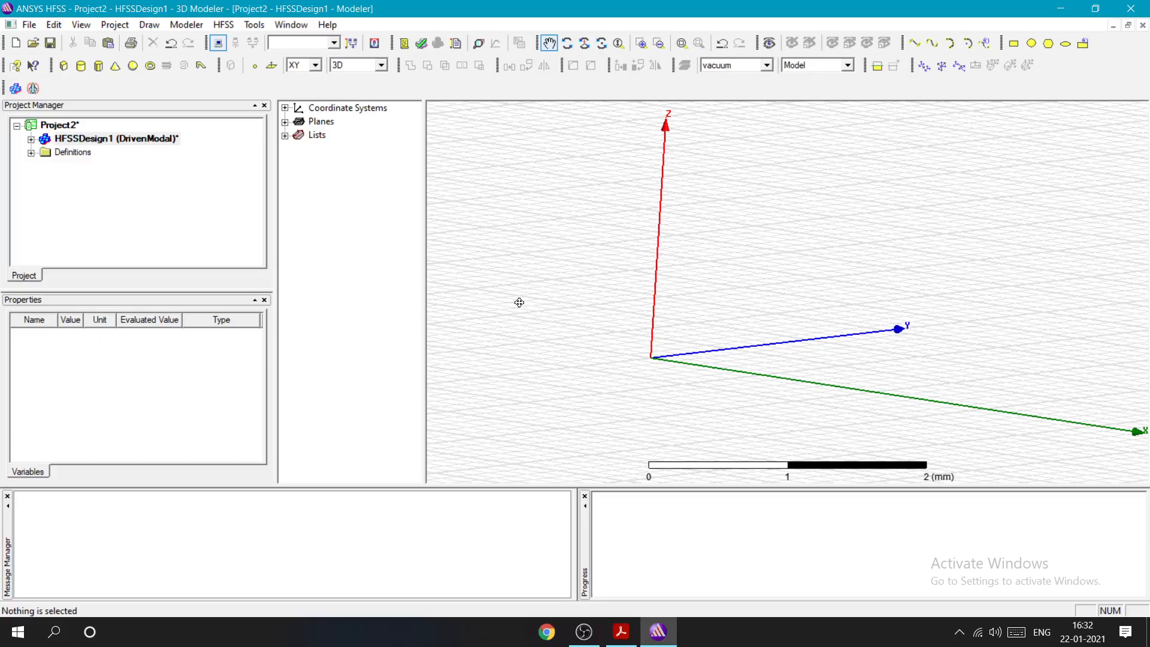
click(223, 25)
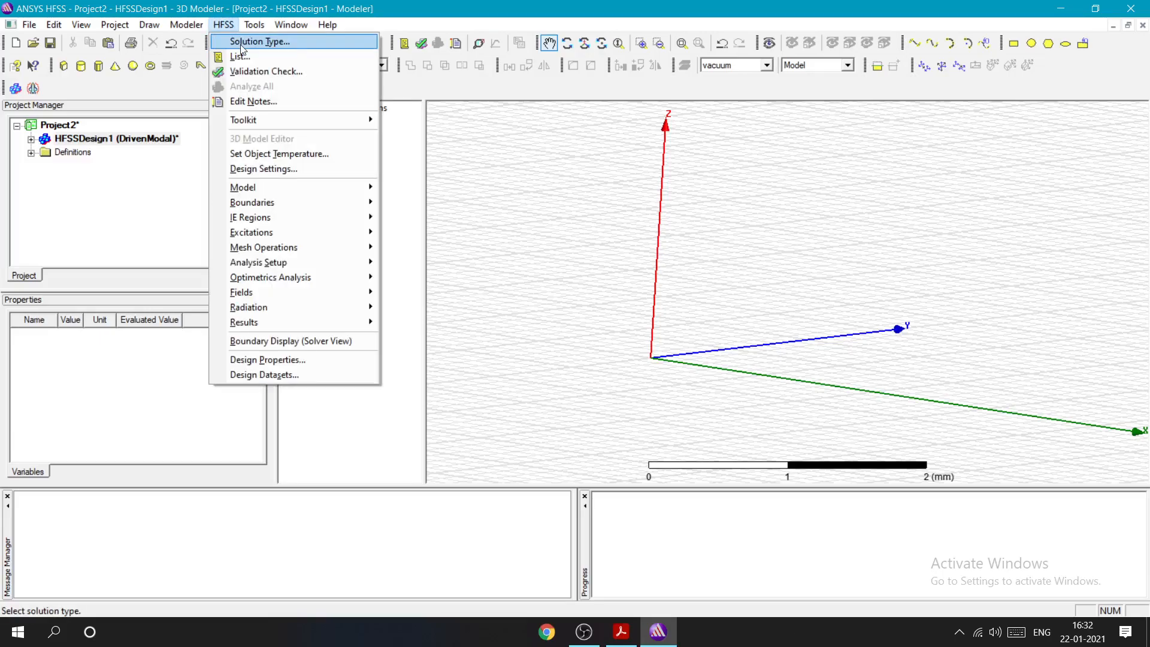
click(241, 46)
click(538, 382)
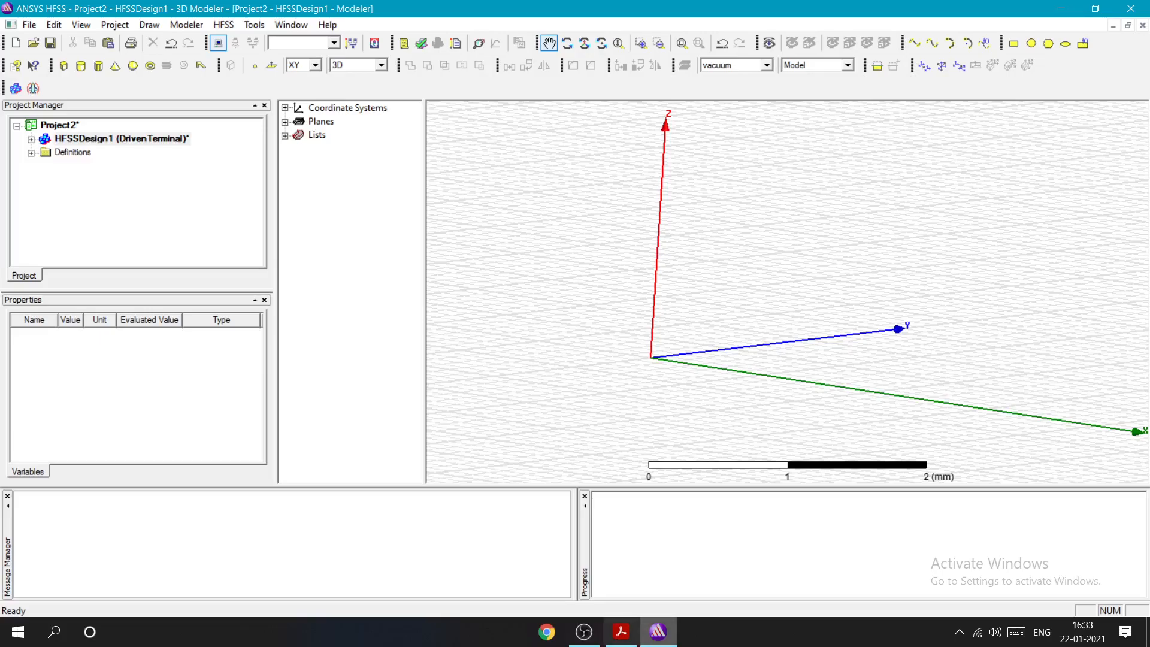
Step: Switch to Acrobat Reader to review the patch geometry and design equations in the microstrip patch antenna PDF, and return to HFSS
click(621, 632)
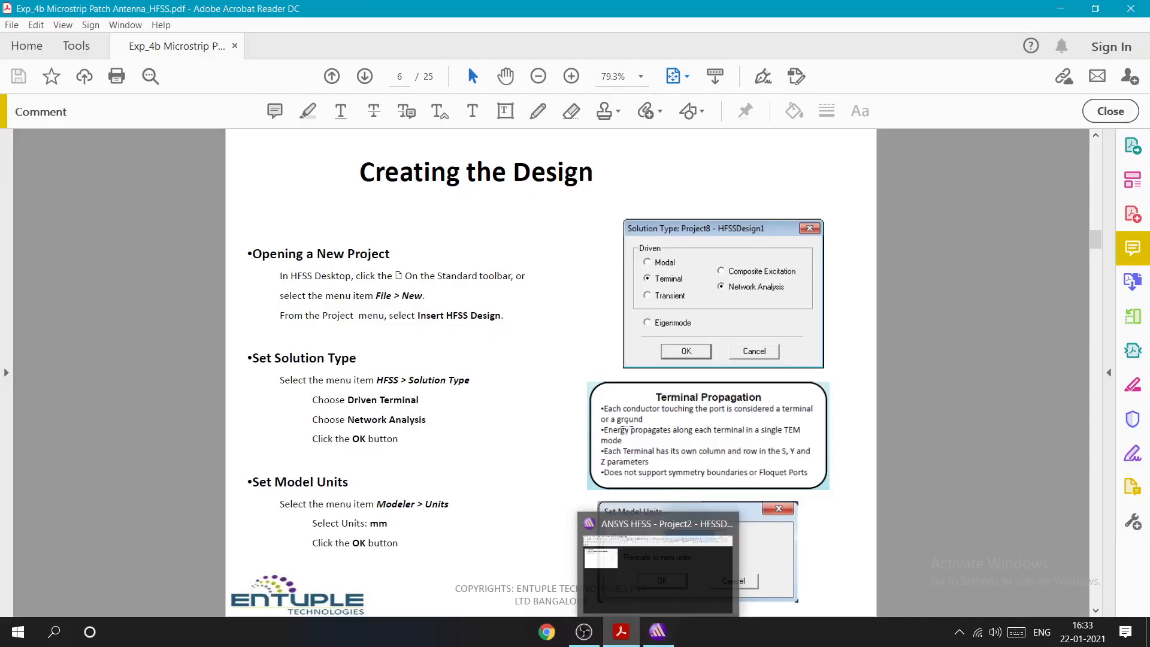
scroll(623, 426, down, 3)
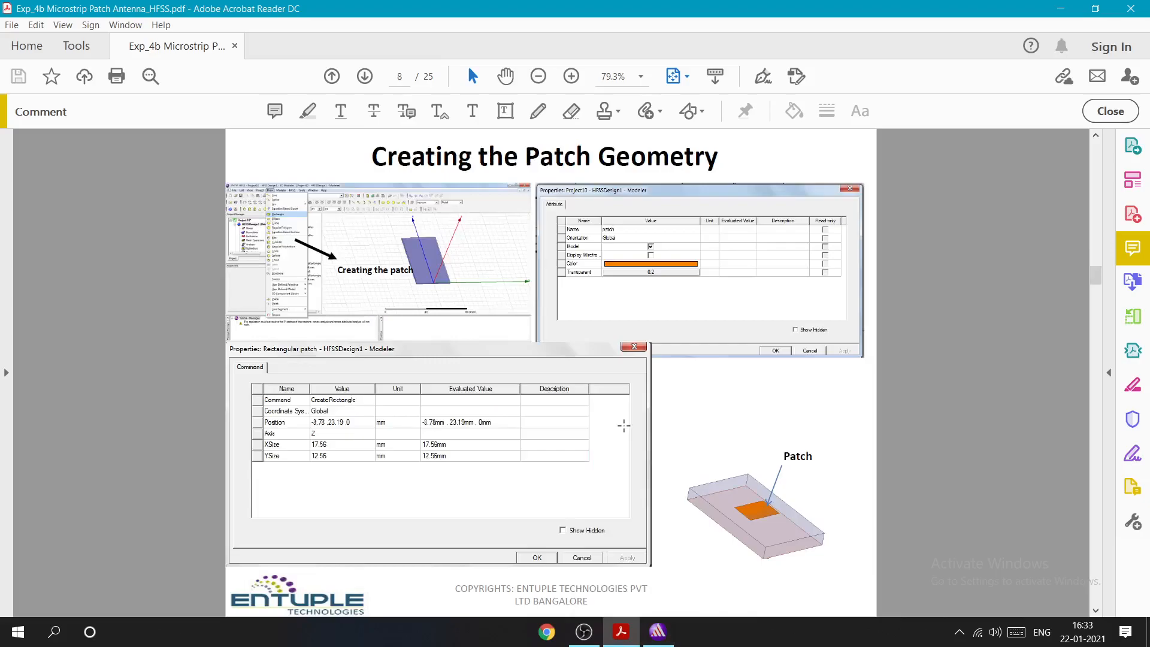
scroll(624, 426, up, 5)
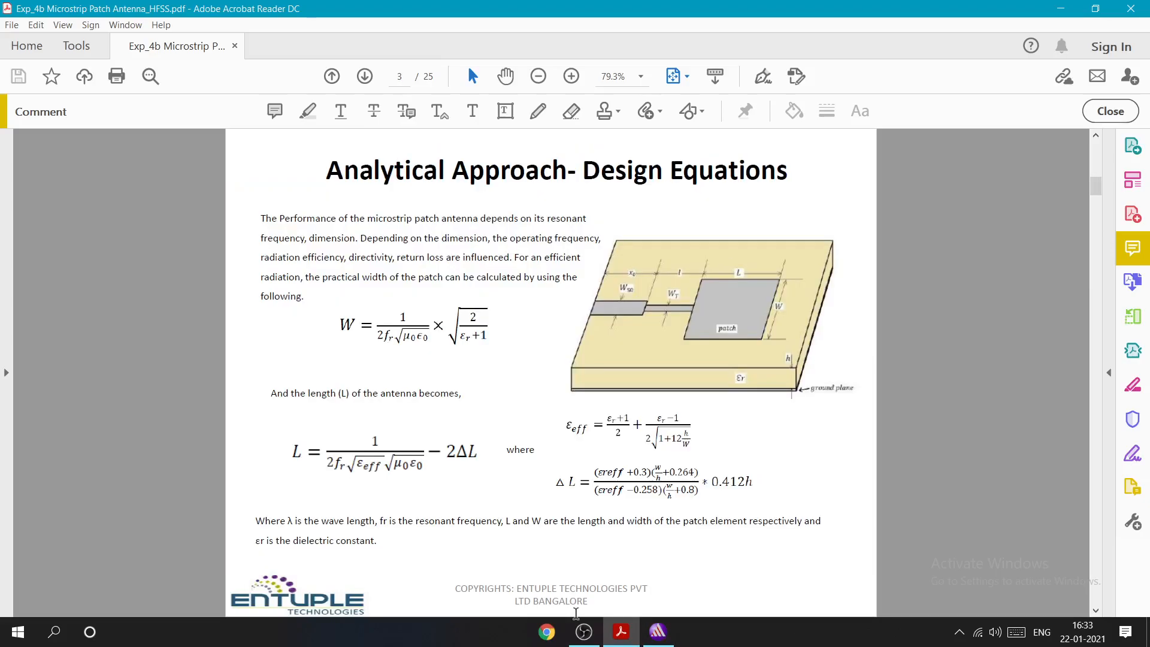
click(657, 632)
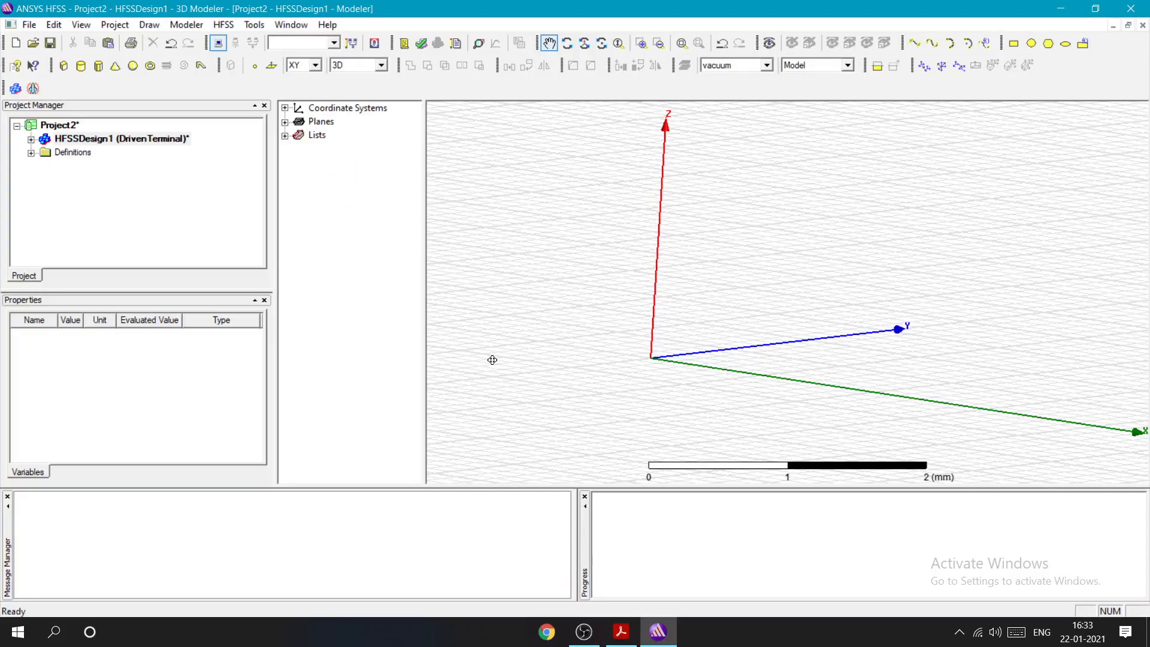
click(149, 25)
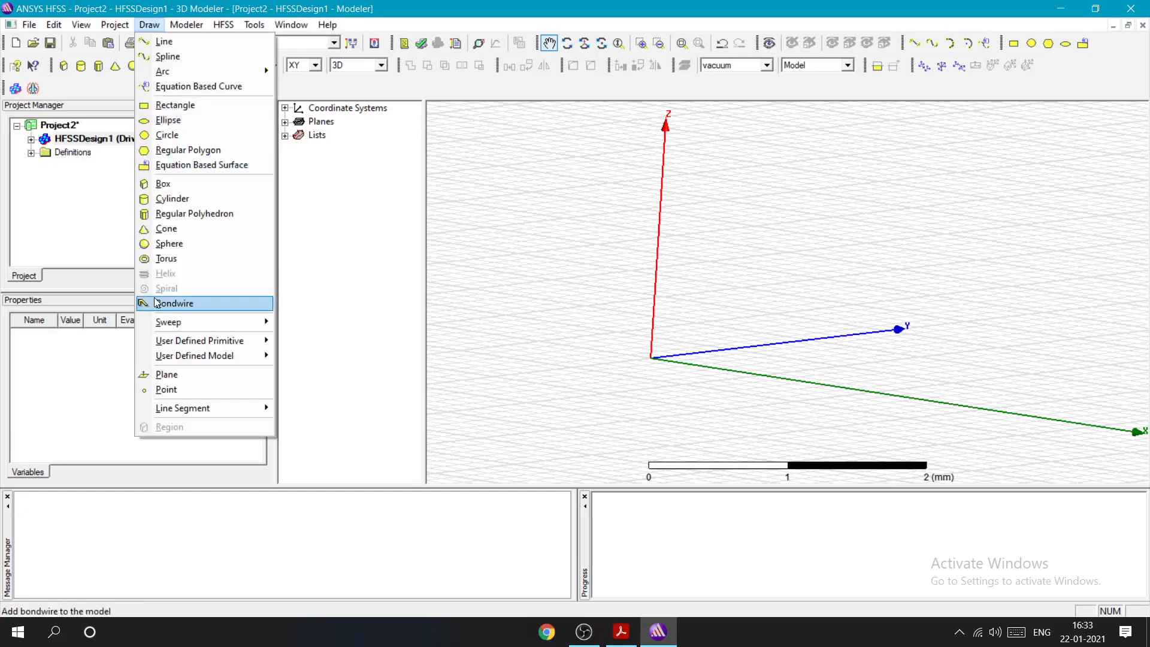
click(301, 192)
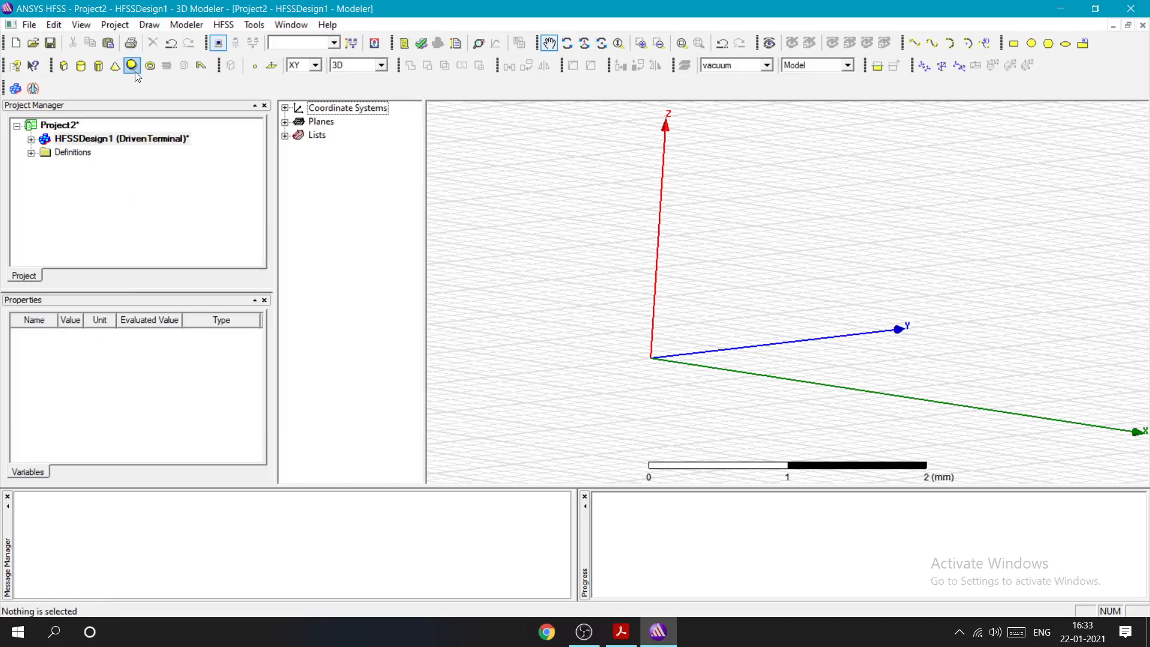
click(1013, 43)
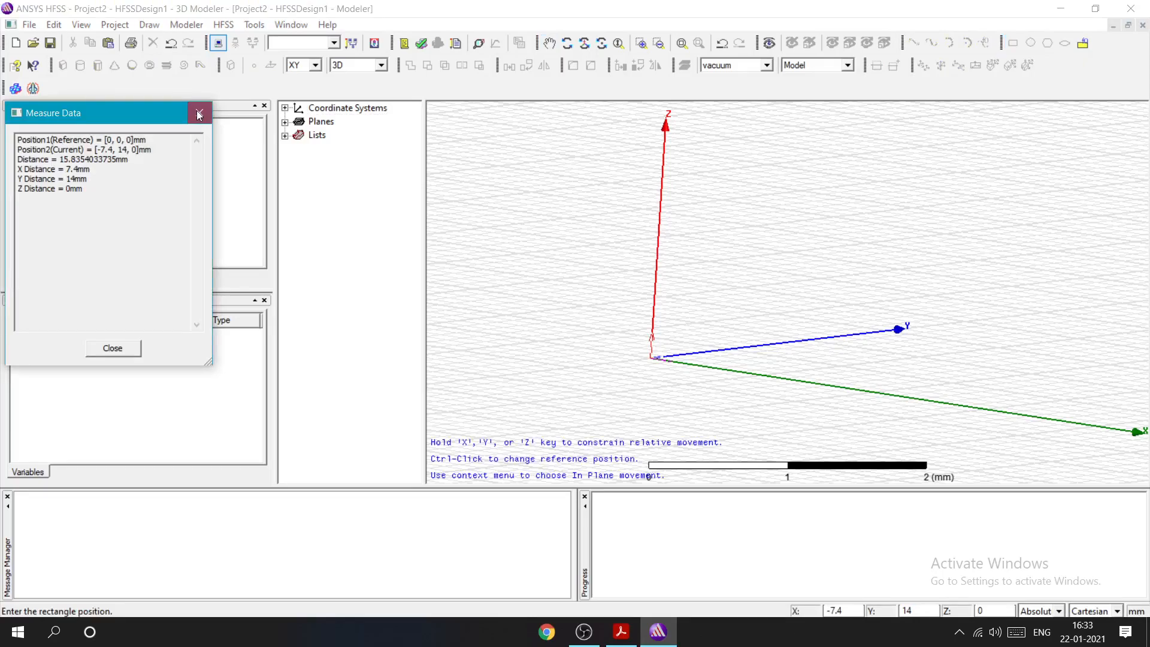
click(198, 113)
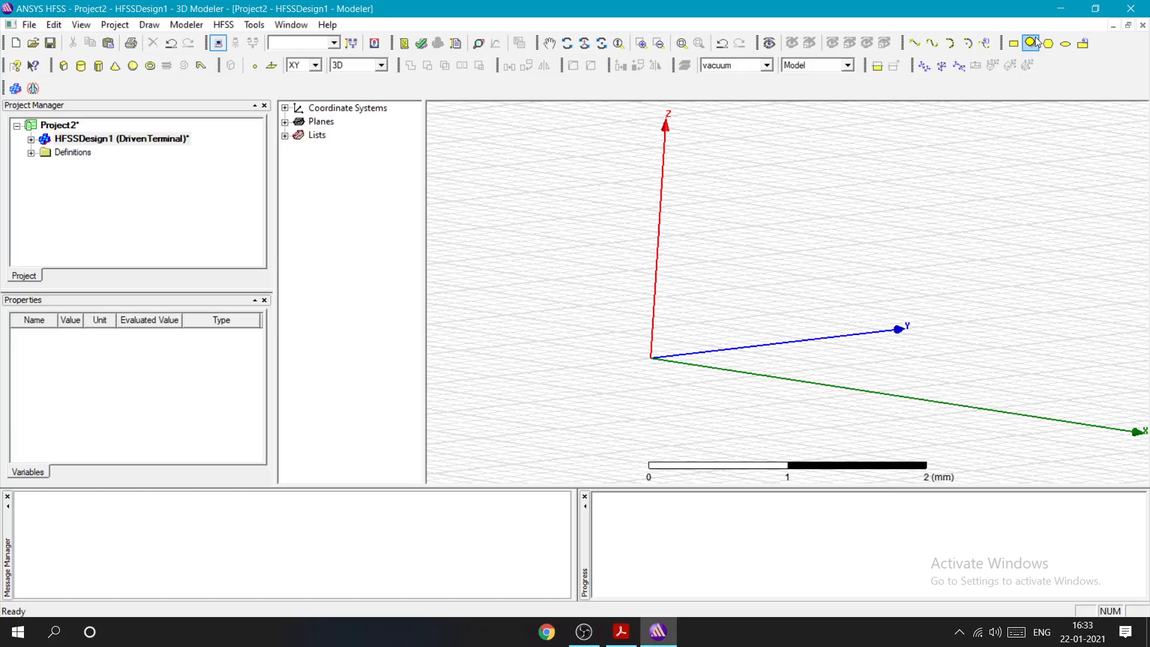
Step: Draw a box from the origin with a base about 1.2 mm by 2.2 mm on the XY plane, extending upward along Z
click(62, 67)
click(651, 358)
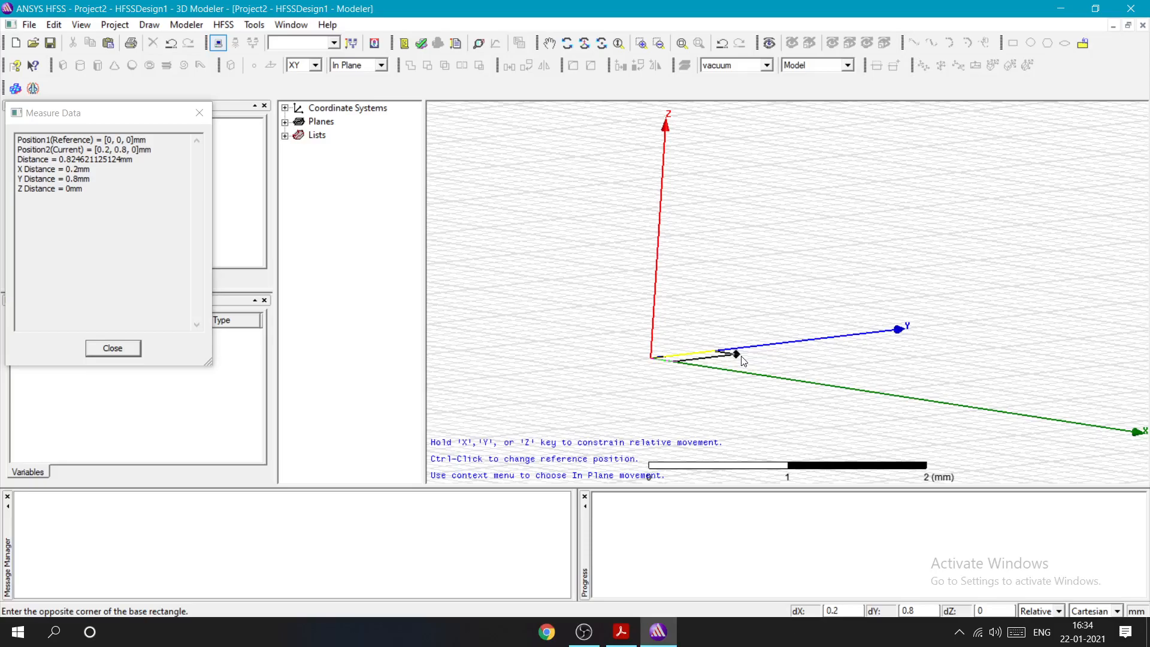
click(959, 359)
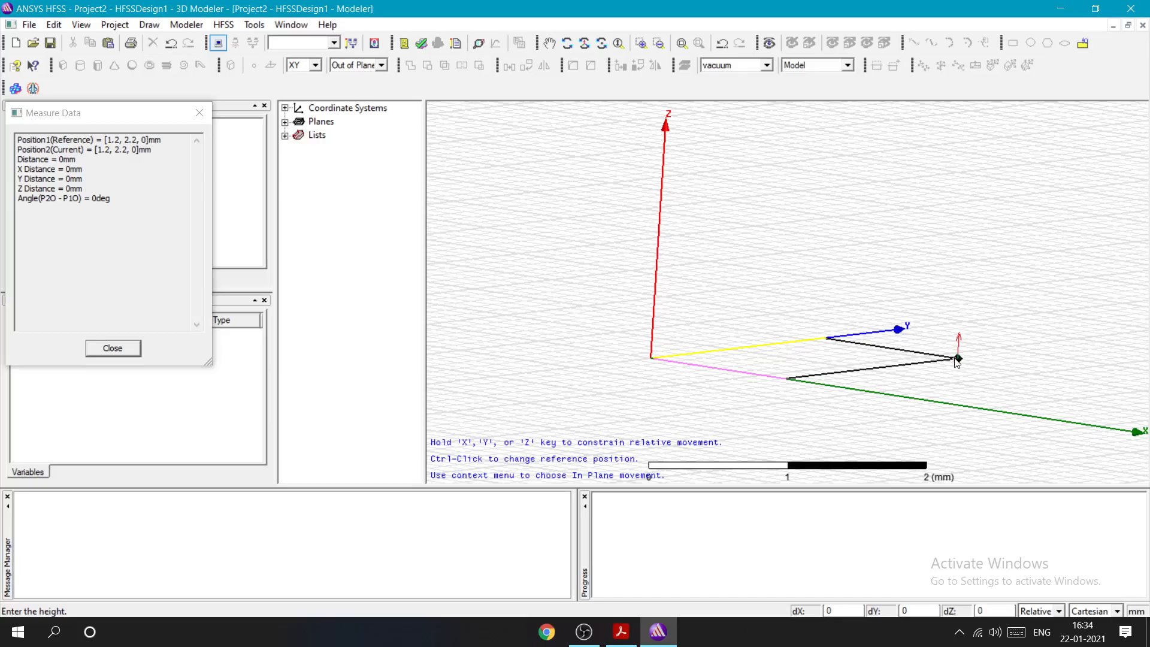
click(1010, 264)
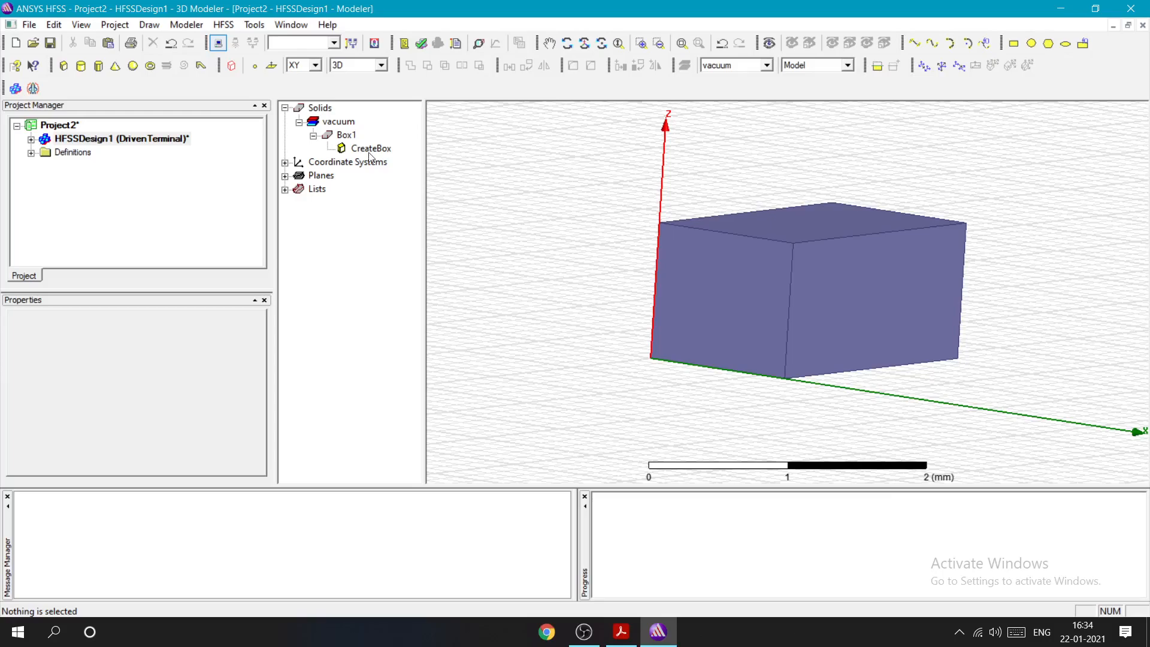
Step: Open the attributes of the box and rename it sub
click(767, 278)
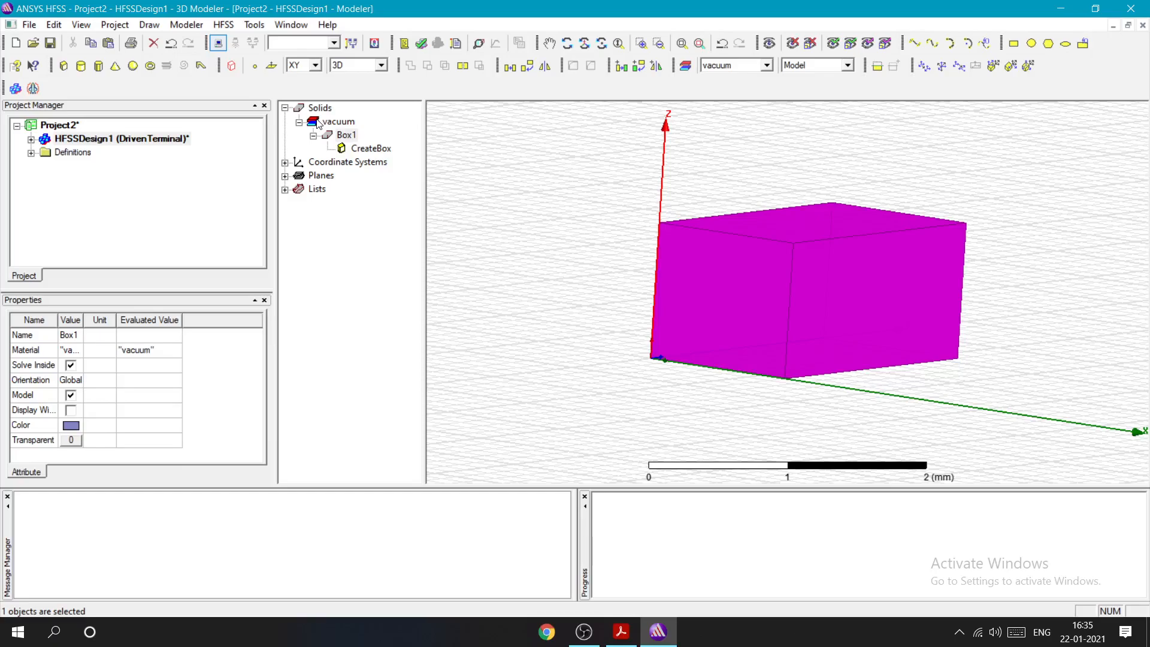
double_click(345, 134)
text(sub)
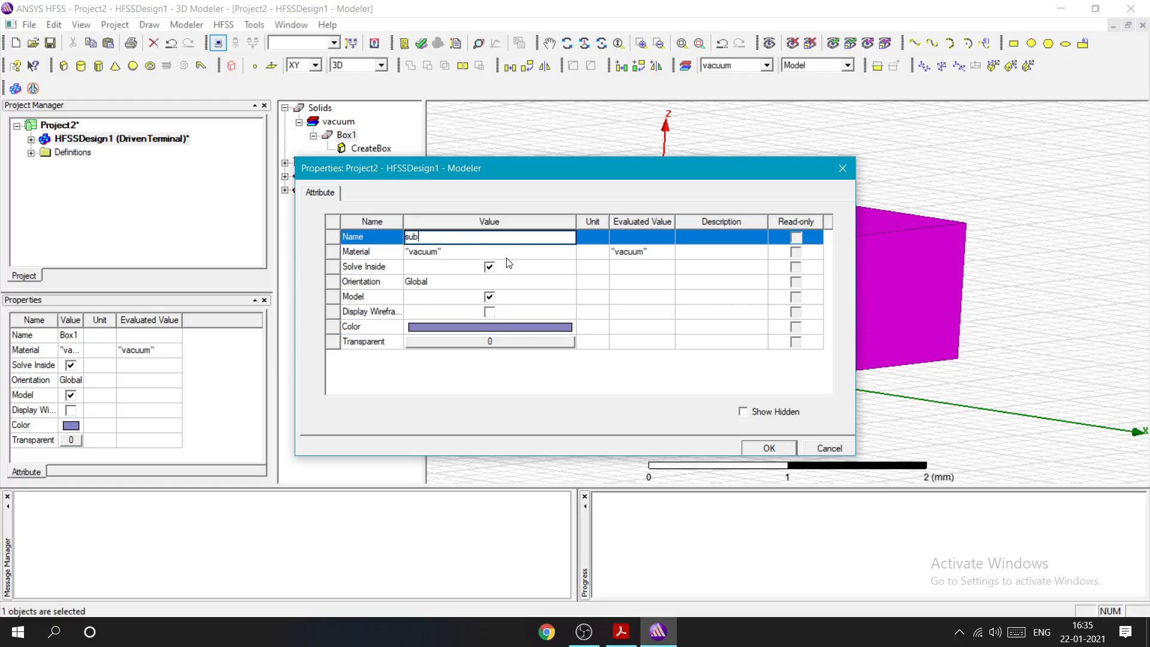
Step: Search the material library for FR4 and assign FR4_epoxy to the box, keeping Solve Inside enabled
click(456, 251)
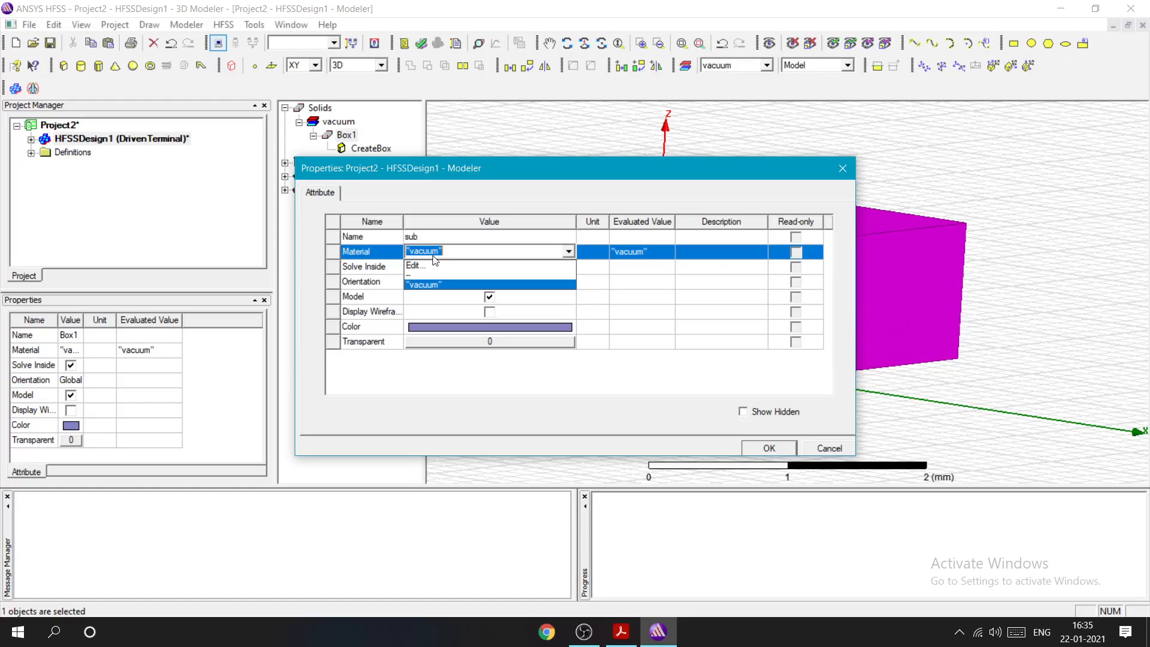
click(434, 264)
key(Caps_Lock)
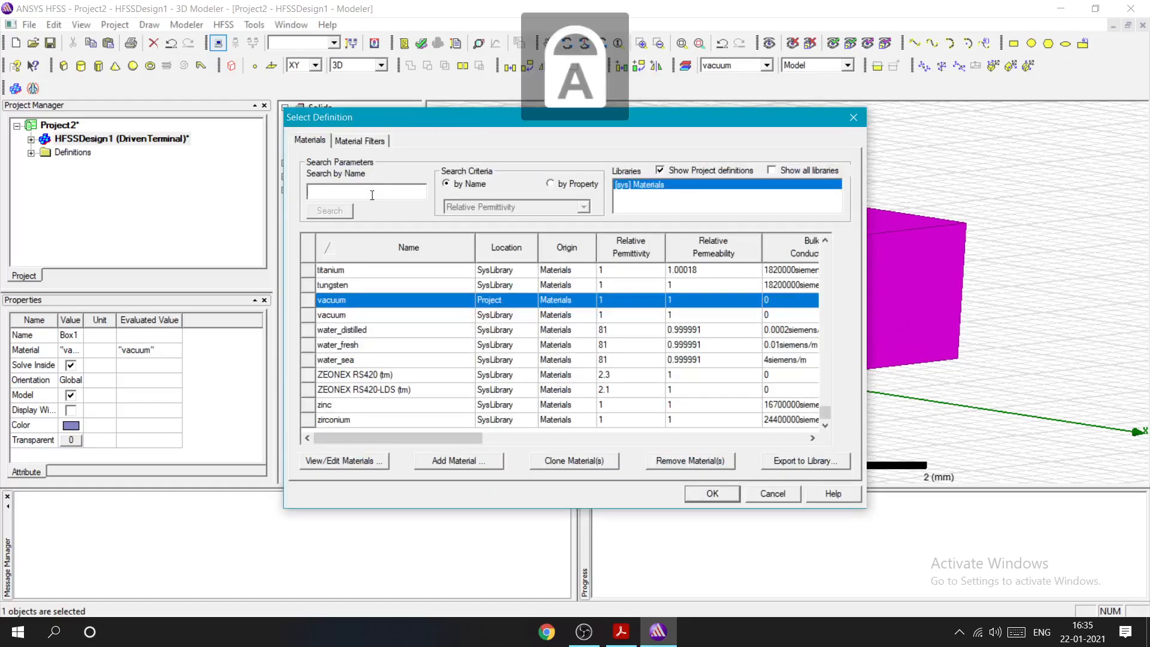
click(373, 195)
text(FR4)
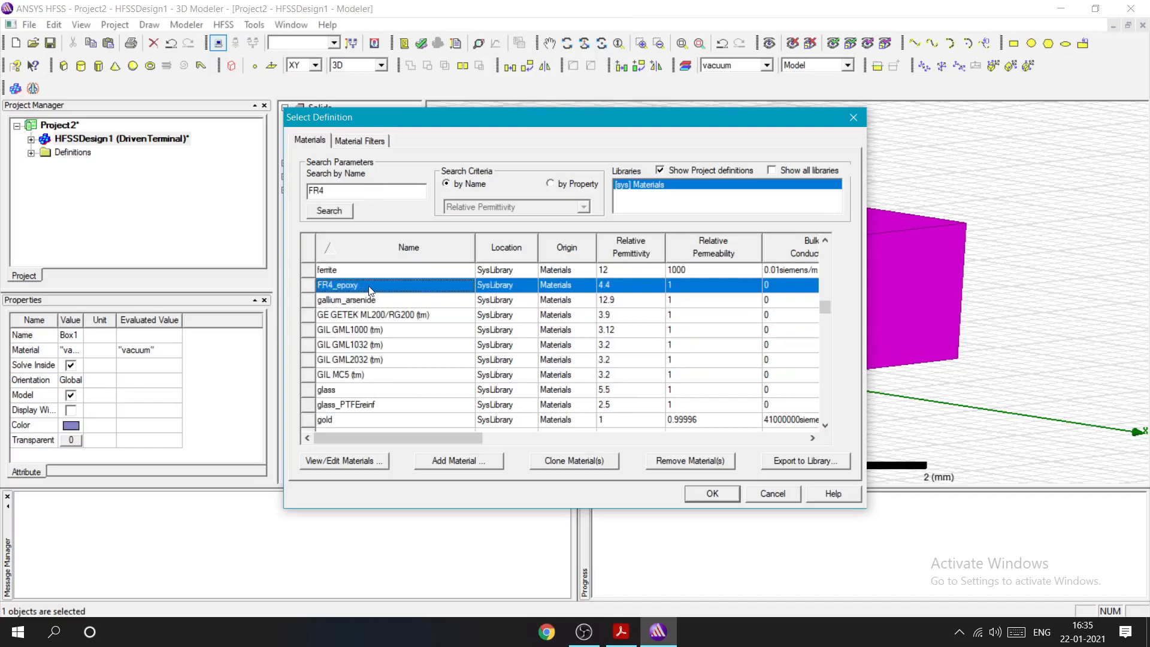
double_click(370, 291)
click(446, 270)
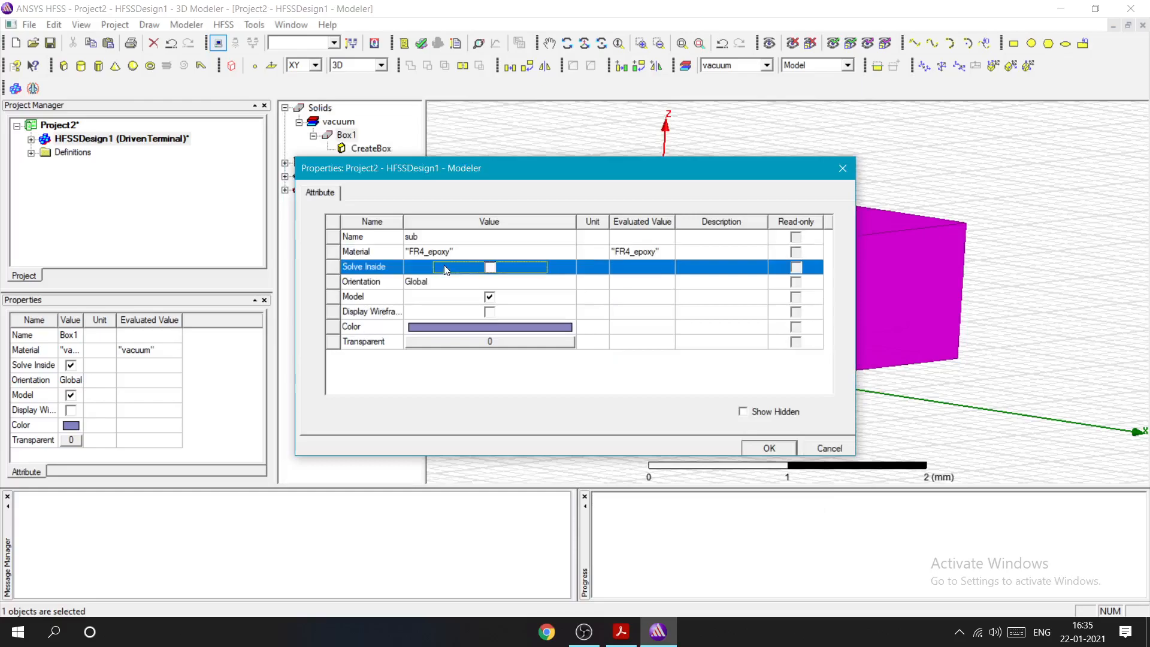
click(490, 267)
Step: Set the box's transparency to 0.55
click(490, 342)
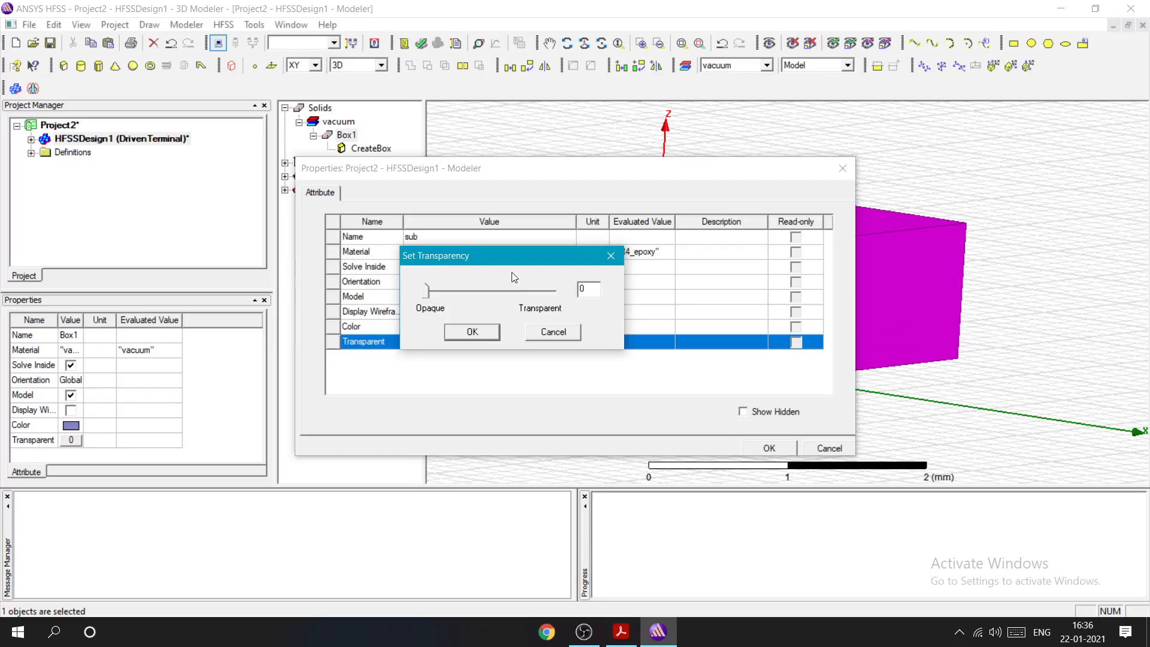
drag(426, 301, 496, 311)
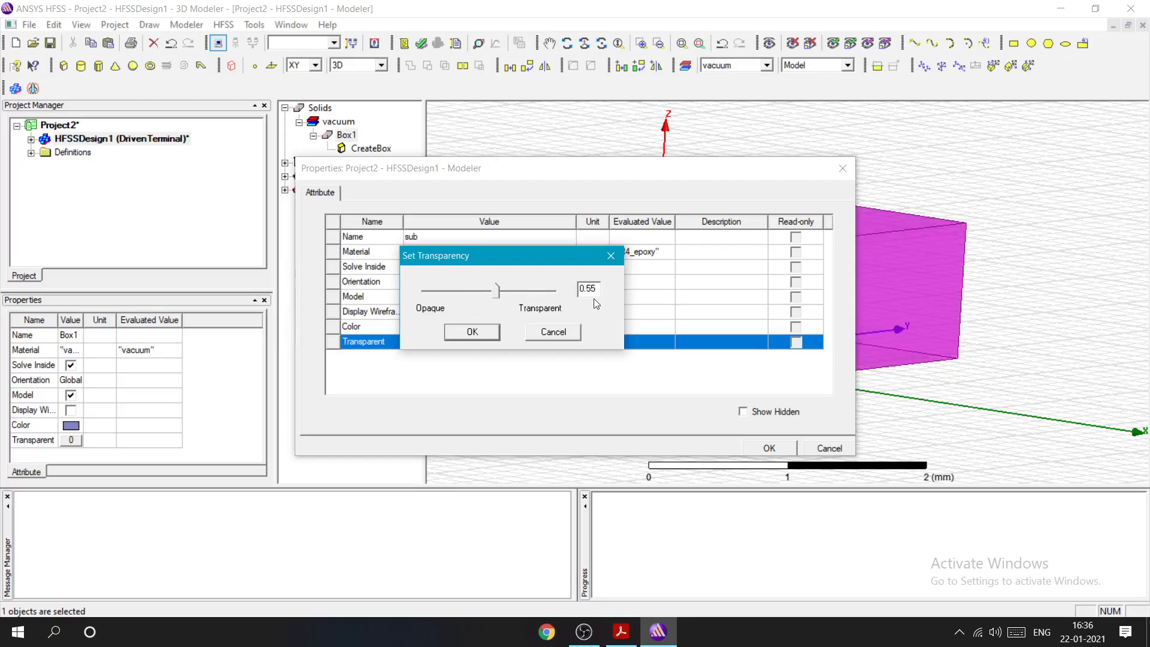
key(Return)
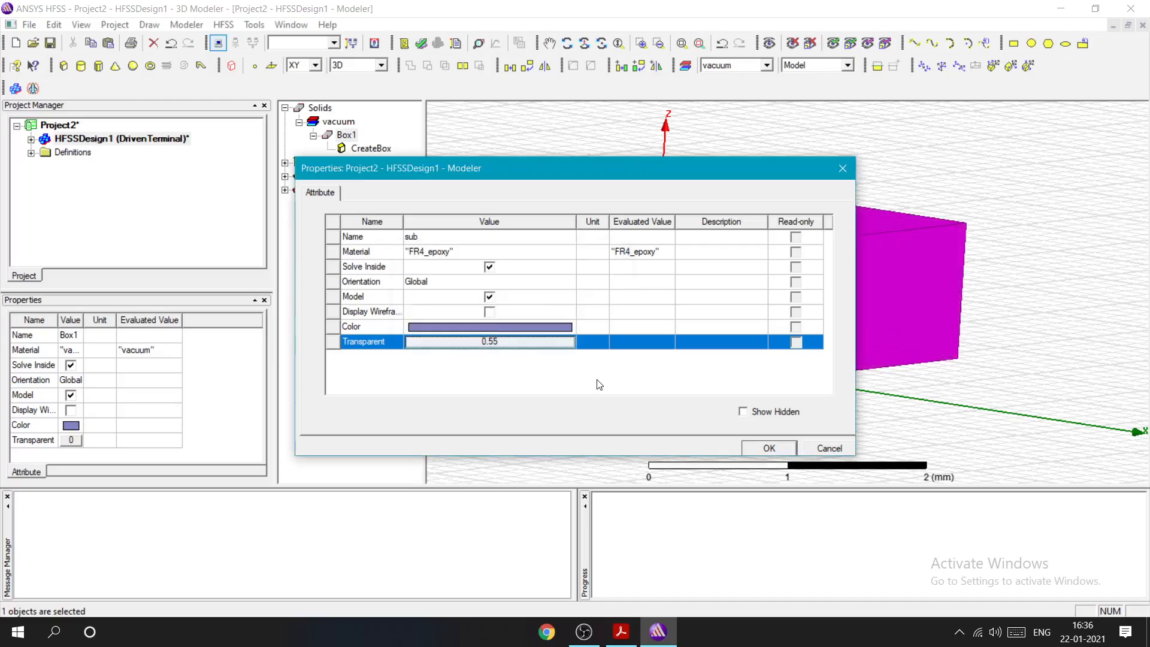
Step: Apply the edited attributes to the substrate box and clear its selection
click(755, 448)
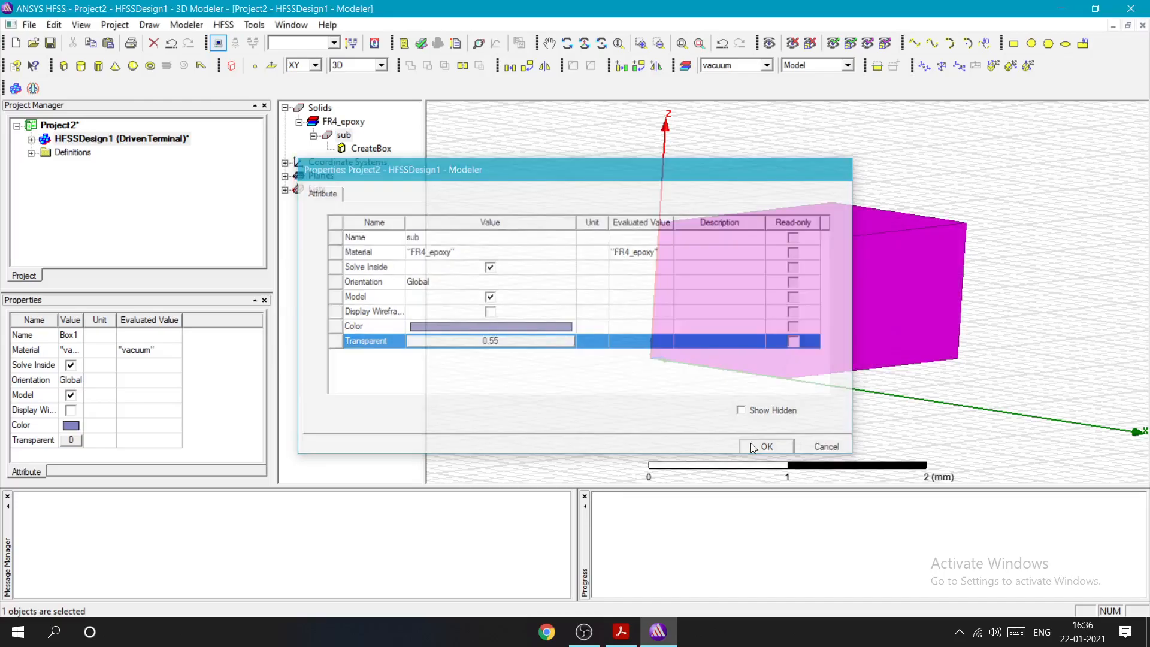
alt+drag(754, 448, 833, 491)
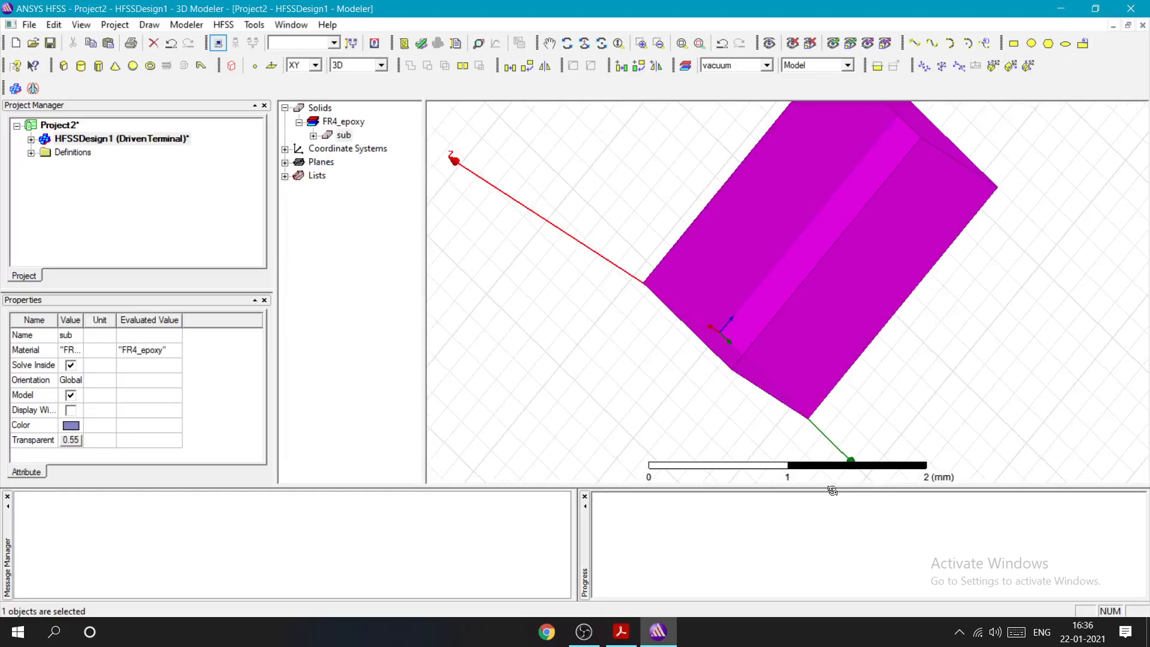
click(1066, 326)
alt+drag(1066, 326, 1071, 291)
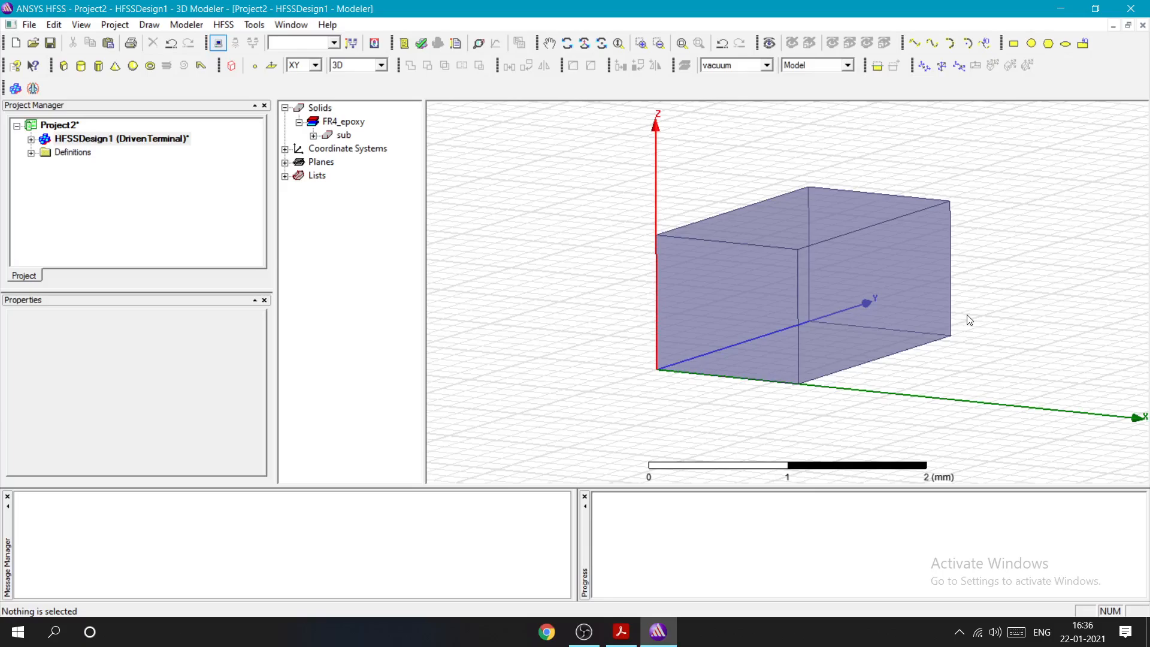
Step: Open the CreateBox command properties of sub and move the dialog clear of the model
click(327, 137)
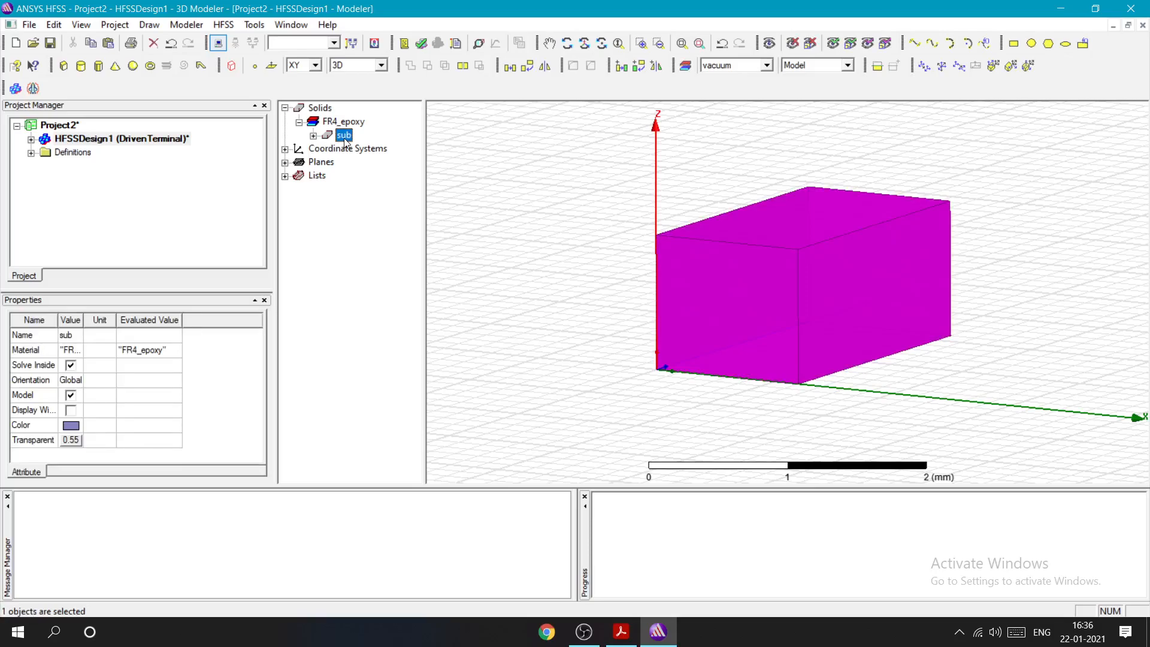
click(314, 136)
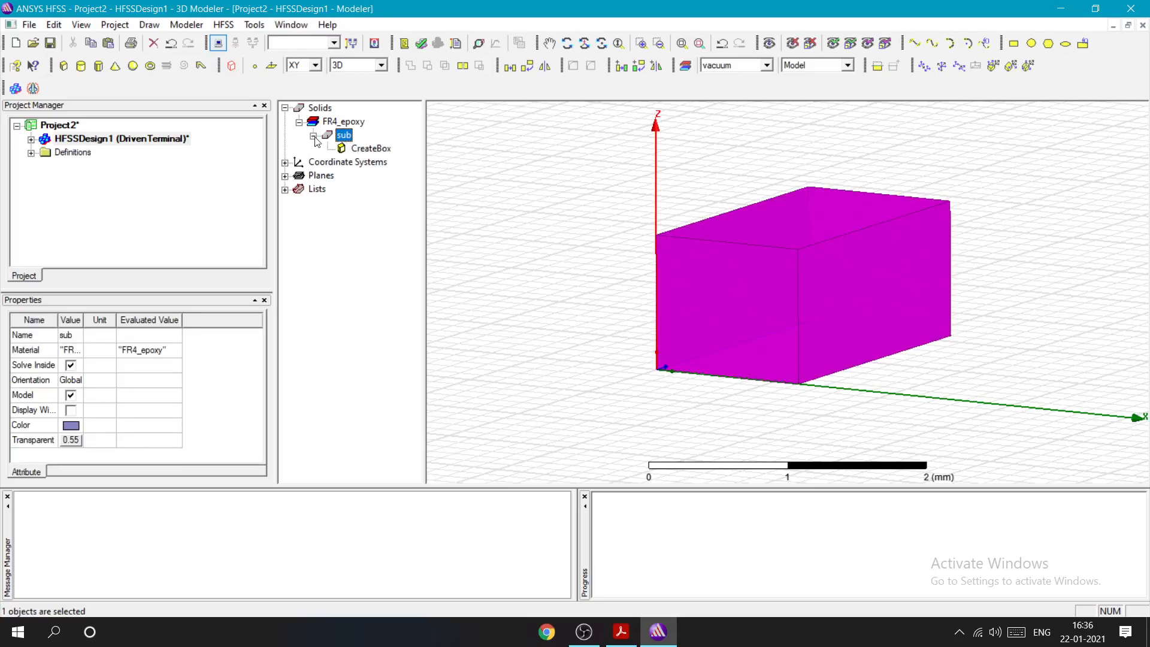
right_click(342, 135)
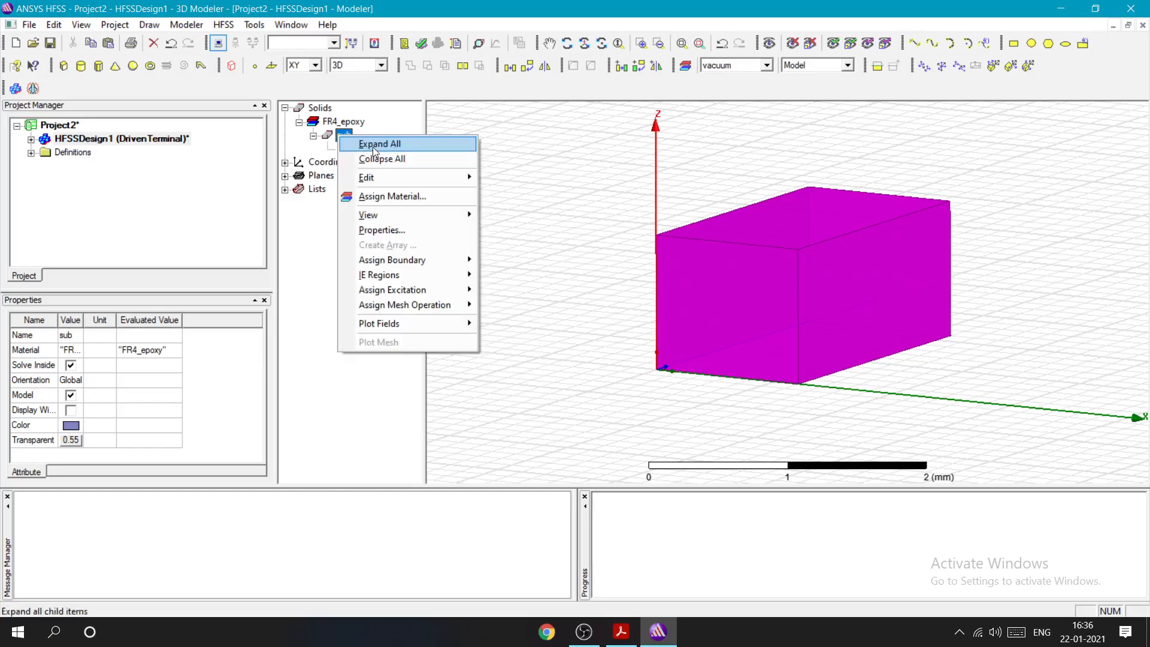
click(372, 146)
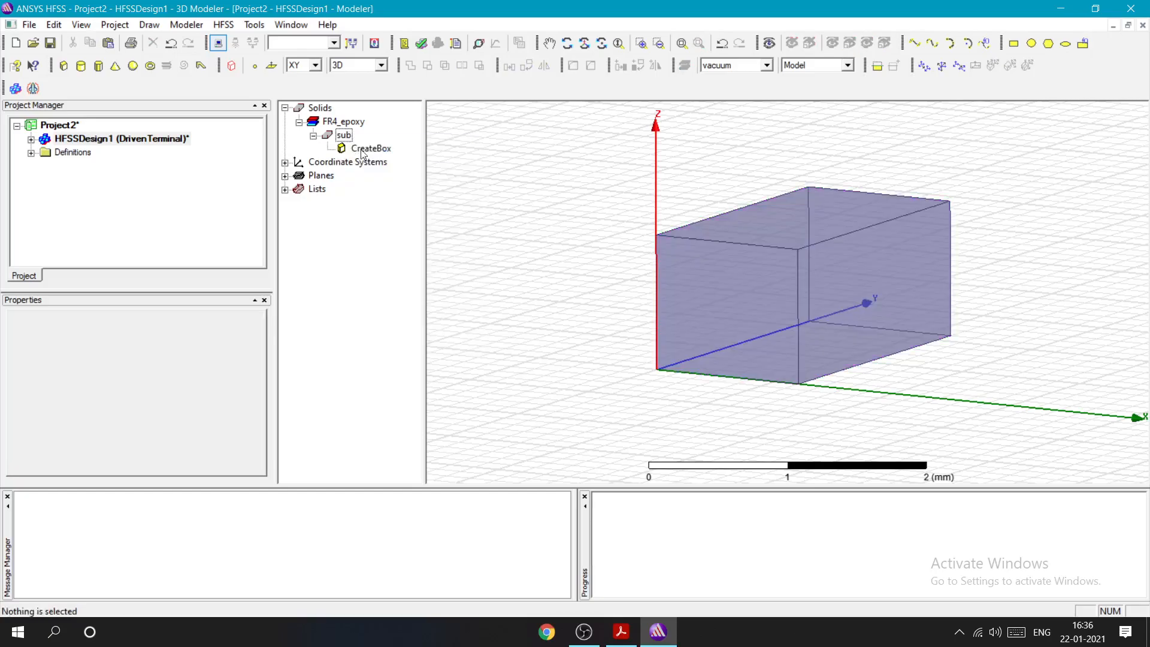
click(364, 150)
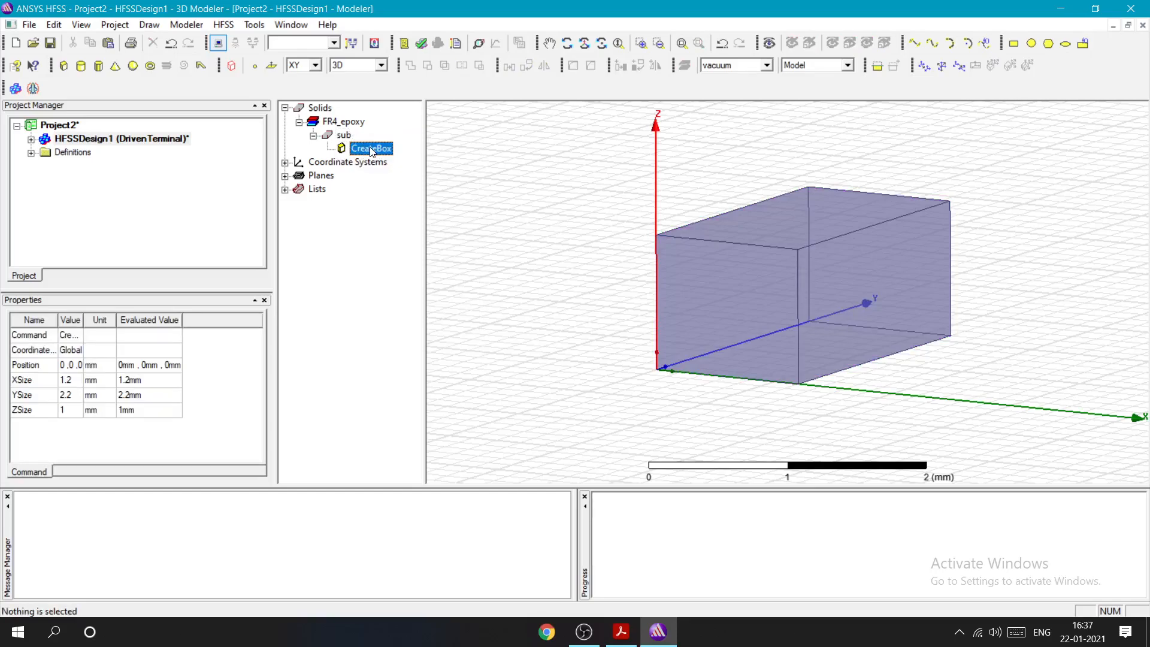
double_click(371, 149)
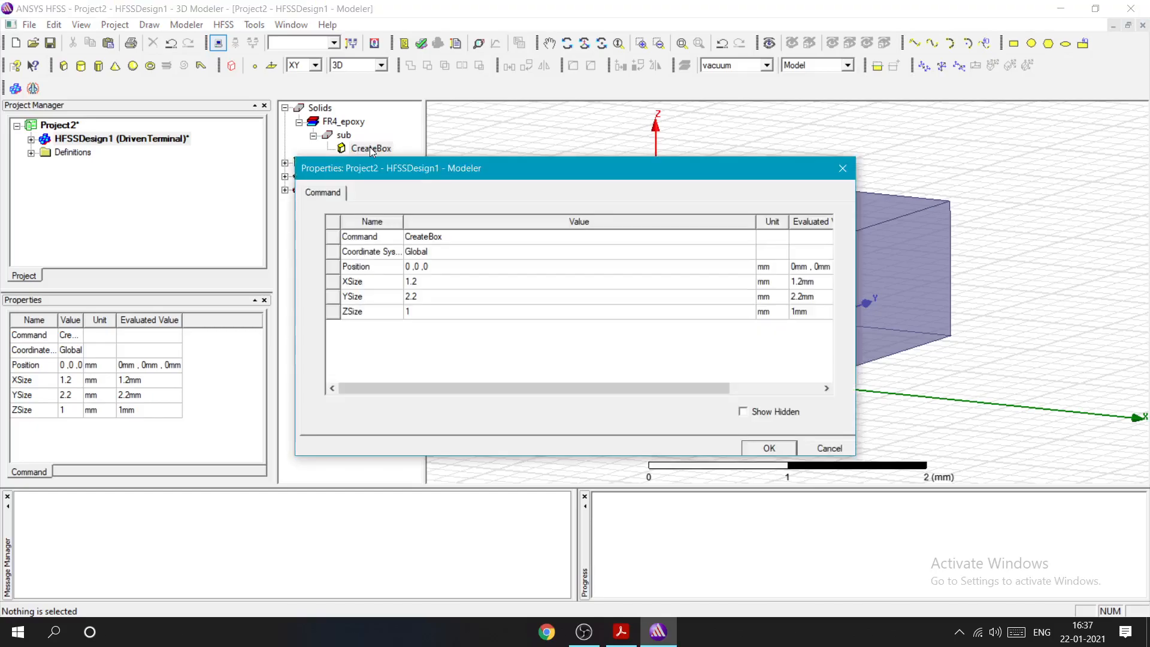
click(412, 267)
click(427, 281)
click(432, 296)
click(432, 296)
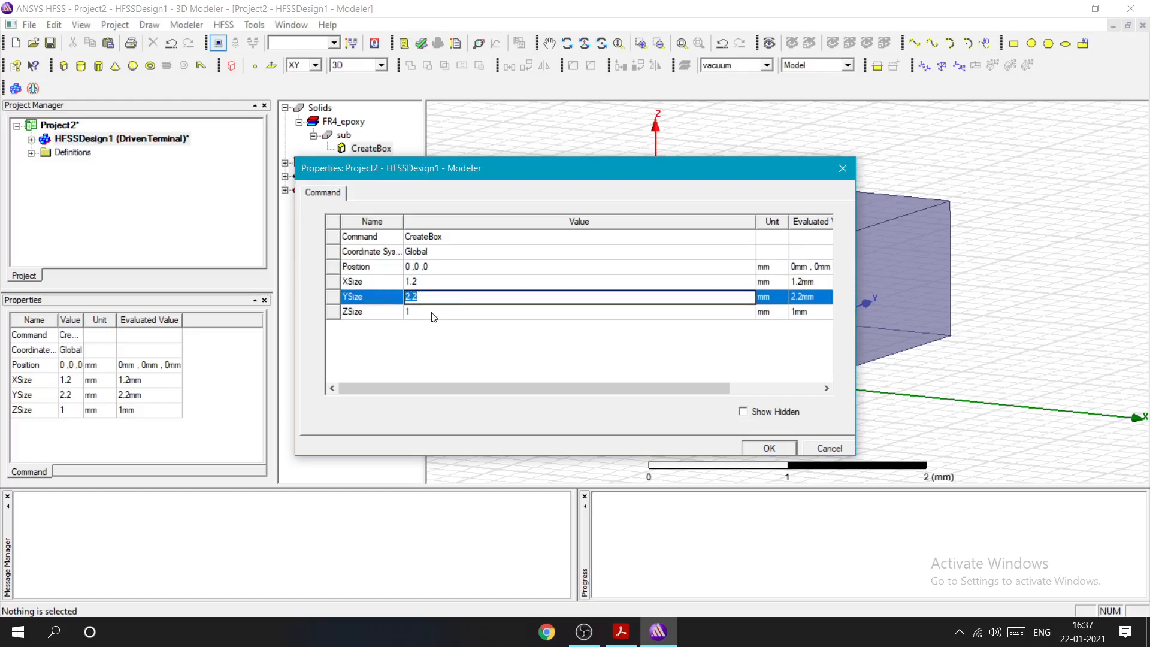
click(433, 313)
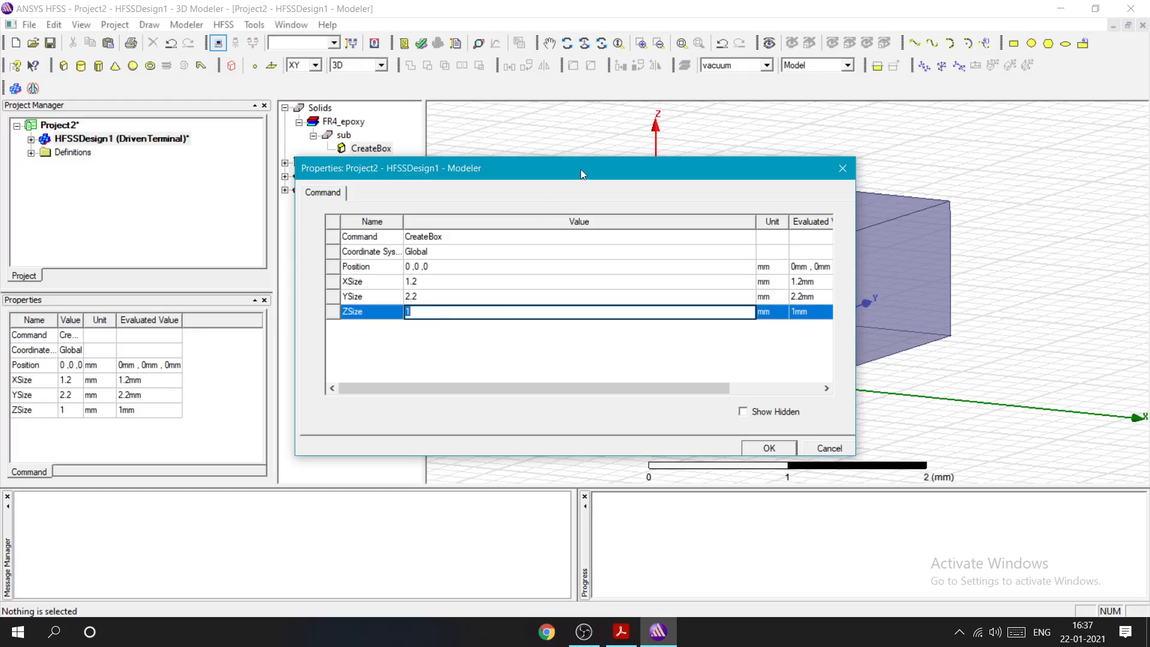
drag(580, 169, 308, 171)
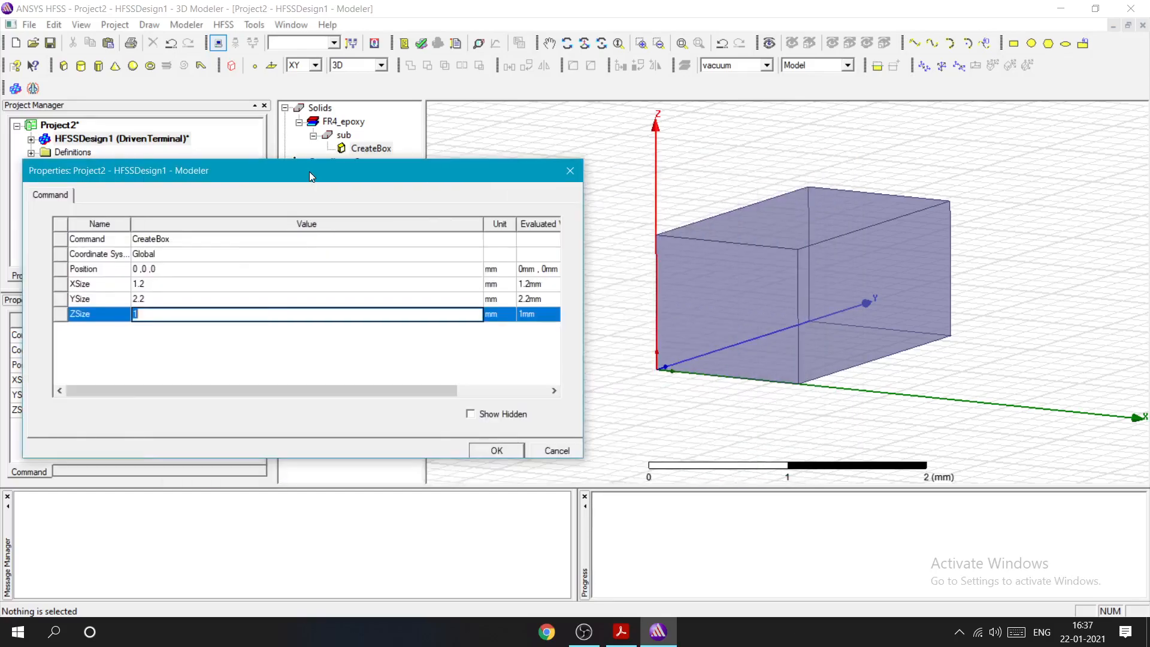
Step: Set the substrate box's position to -17.95, 0, -1.6 mm
click(190, 285)
click(190, 282)
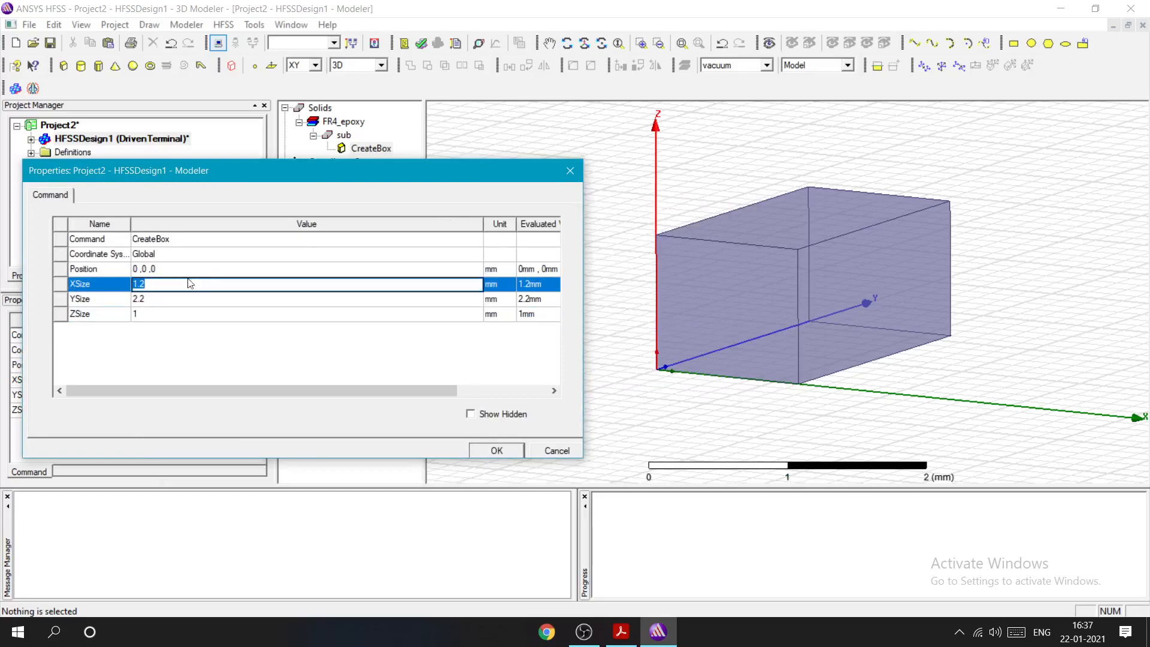
click(171, 270)
click(172, 270)
key(BackSpace)
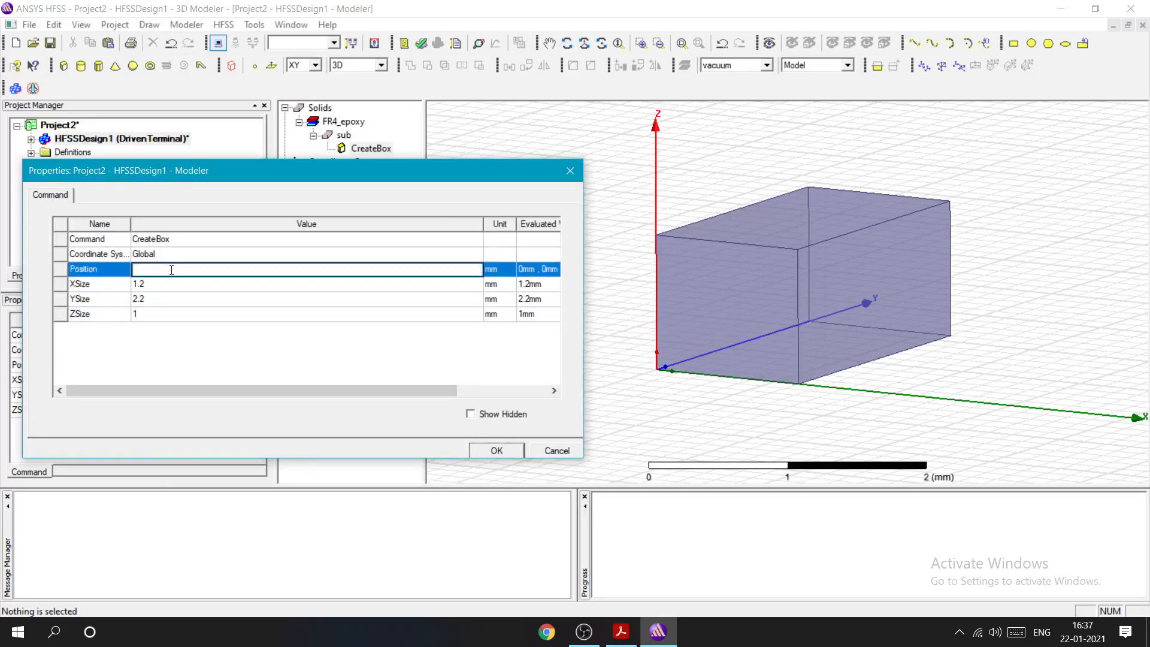
text(-17.)
text(95)
text(.0)
text(.-1.)
text(6)
click(171, 283)
click(388, 350)
click(158, 269)
key(BackSpace)
text(,0,-1.6)
click(164, 272)
key(Delete)
text(,-1.6)
key(Return)
click(412, 351)
click(168, 271)
key(Return)
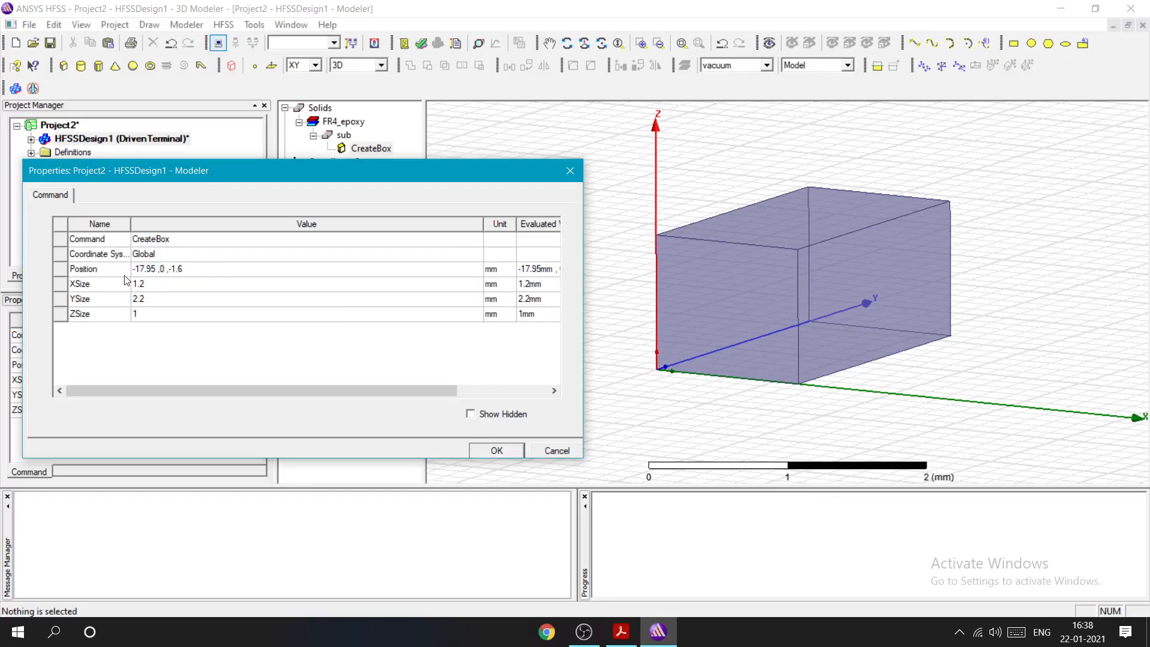
Step: Set the substrate box's XSize to 35.9, YSize to 58.94 and ZSize to 1.6 mm, and apply the dimensions
click(157, 285)
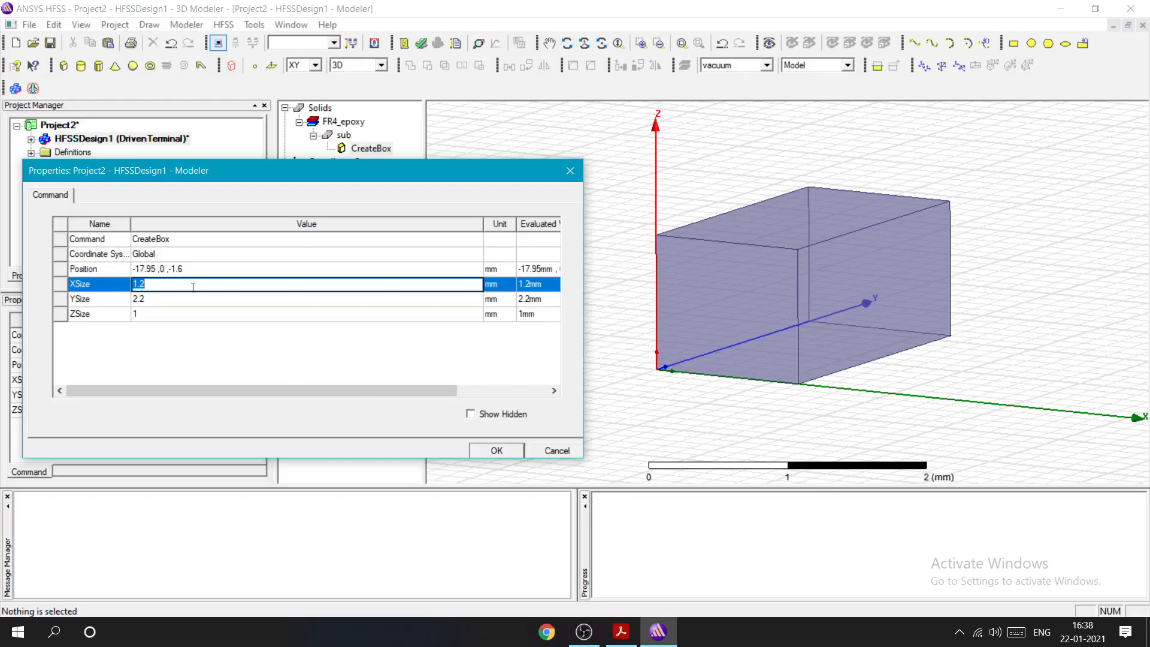
key(BackSpace)
text(35.9)
click(199, 300)
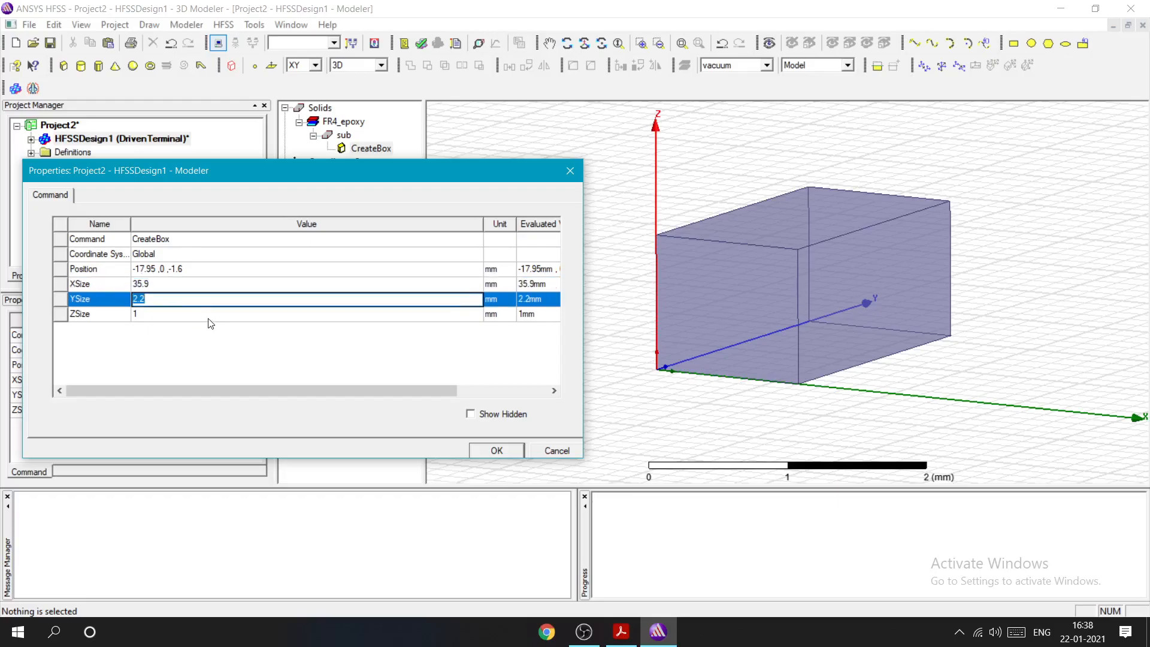
key(BackSpace)
text(58.94)
click(209, 314)
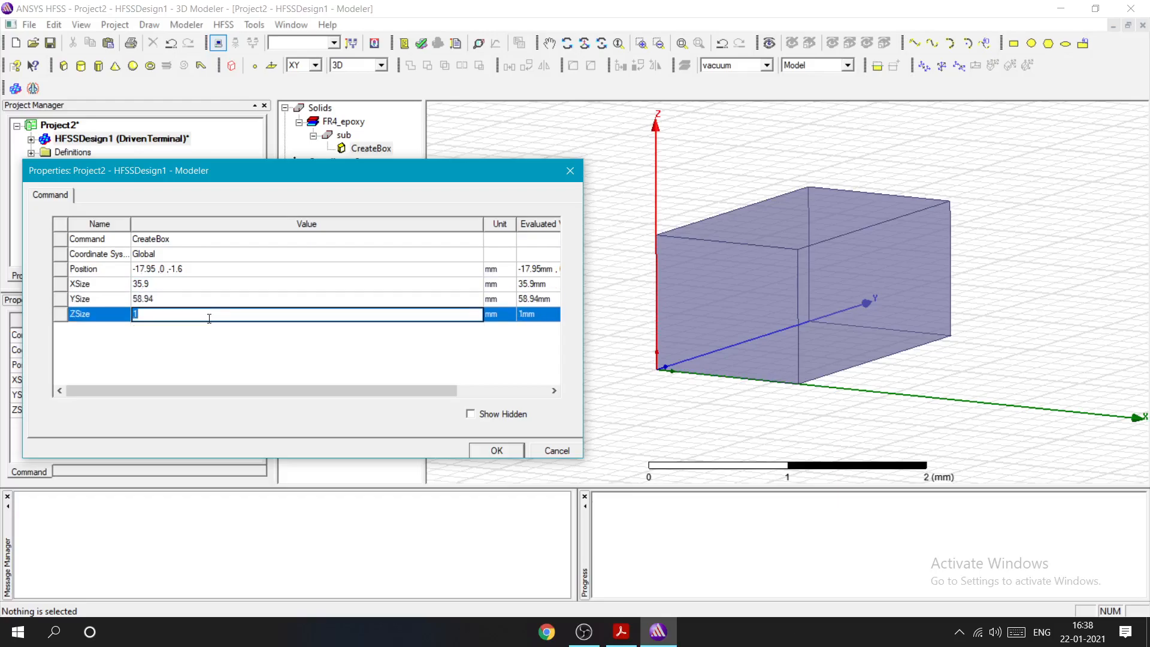
text(18)
key(BackSpace)
text(.6)
key(Return)
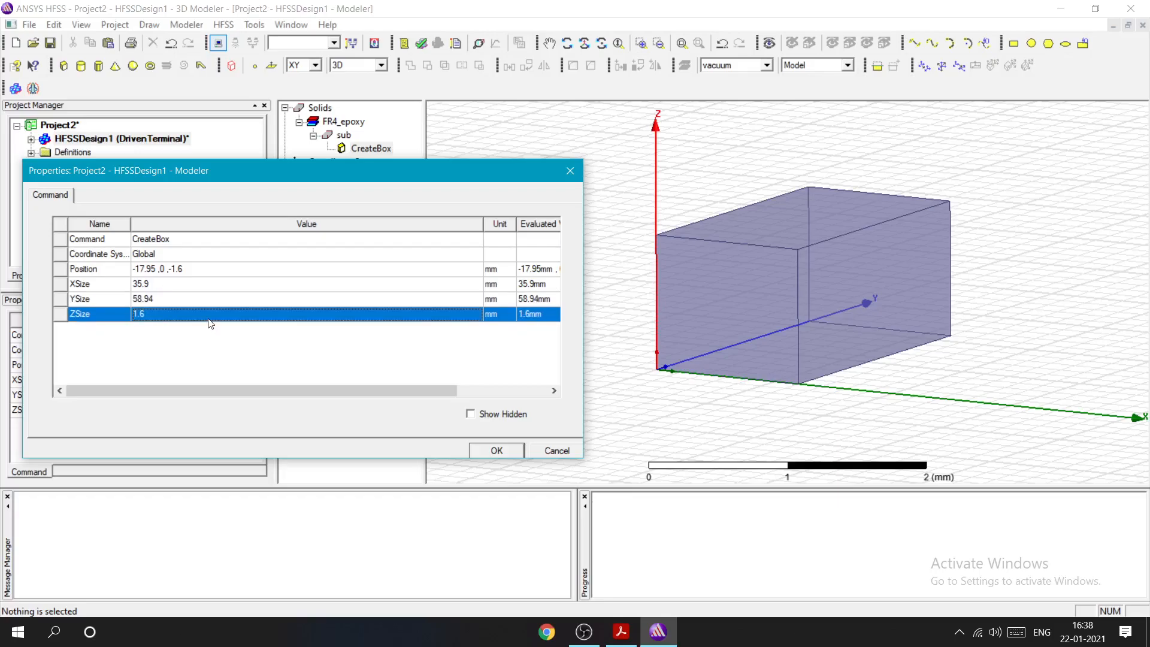
click(505, 448)
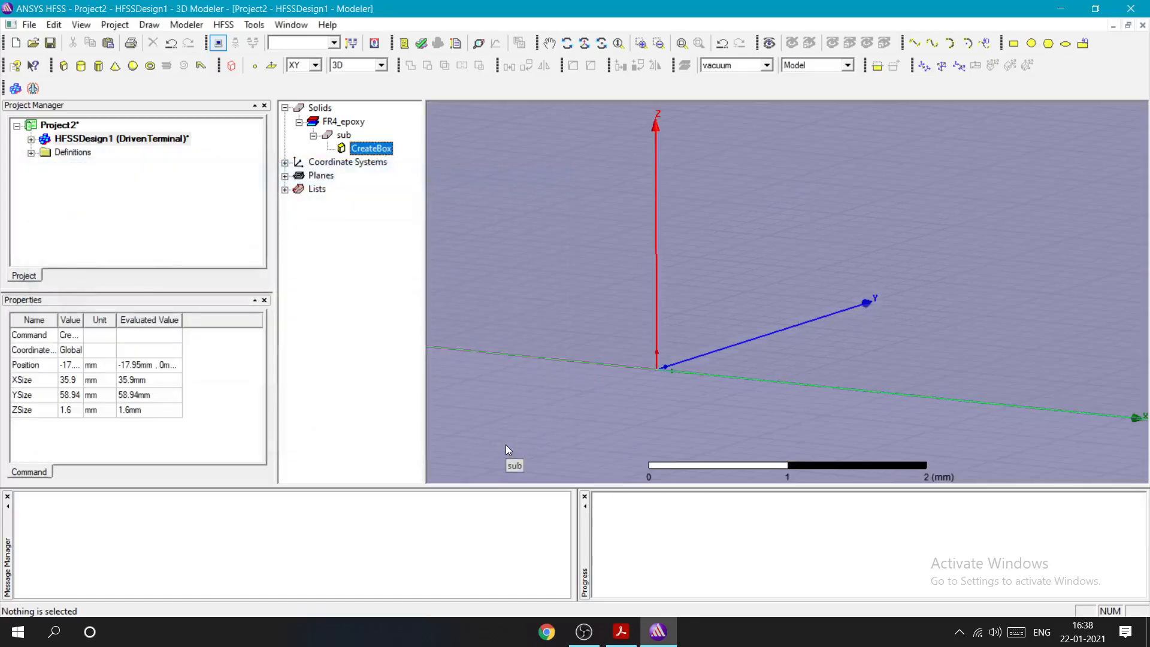
Step: Fit the resized substrate in the view and examine its thickness and its placement around the origin from several angles
key(ctrl+d)
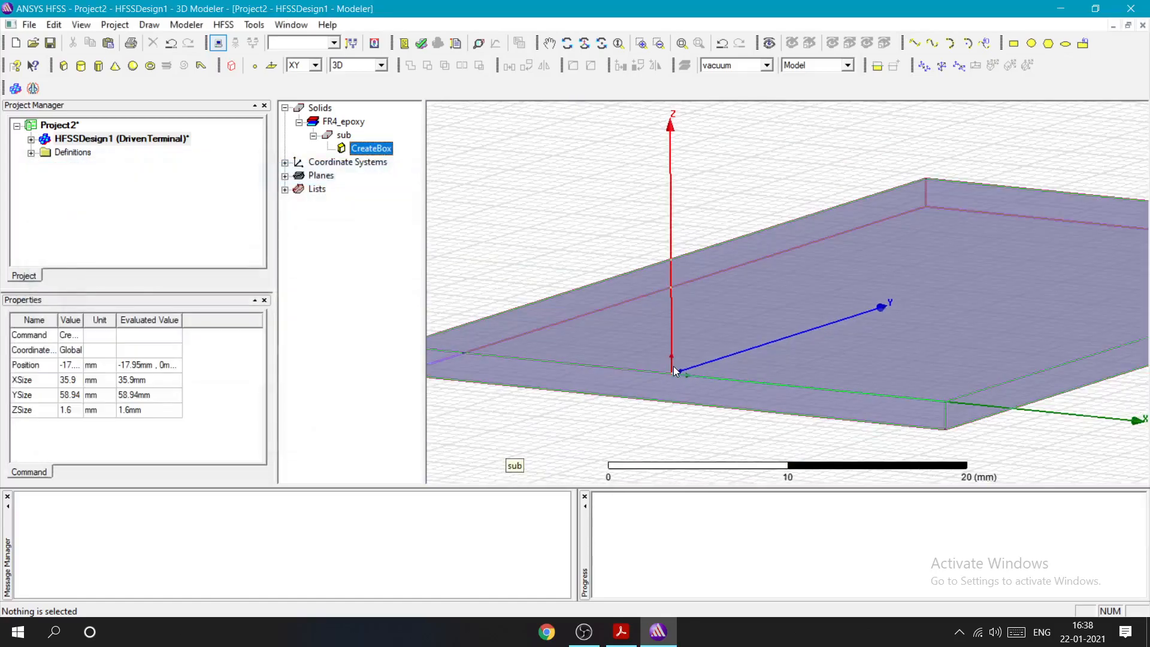
scroll(674, 367, down, 2)
click(727, 429)
alt+drag(730, 433, 791, 393)
scroll(786, 376, down, 1)
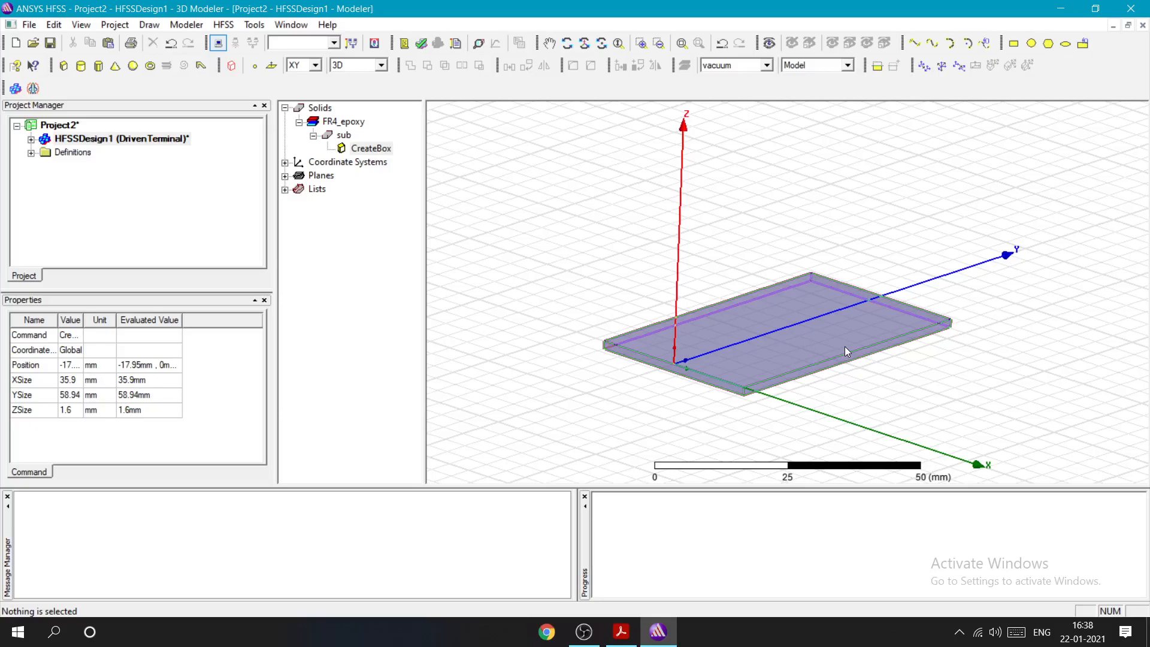
alt+drag(845, 346, 573, 356)
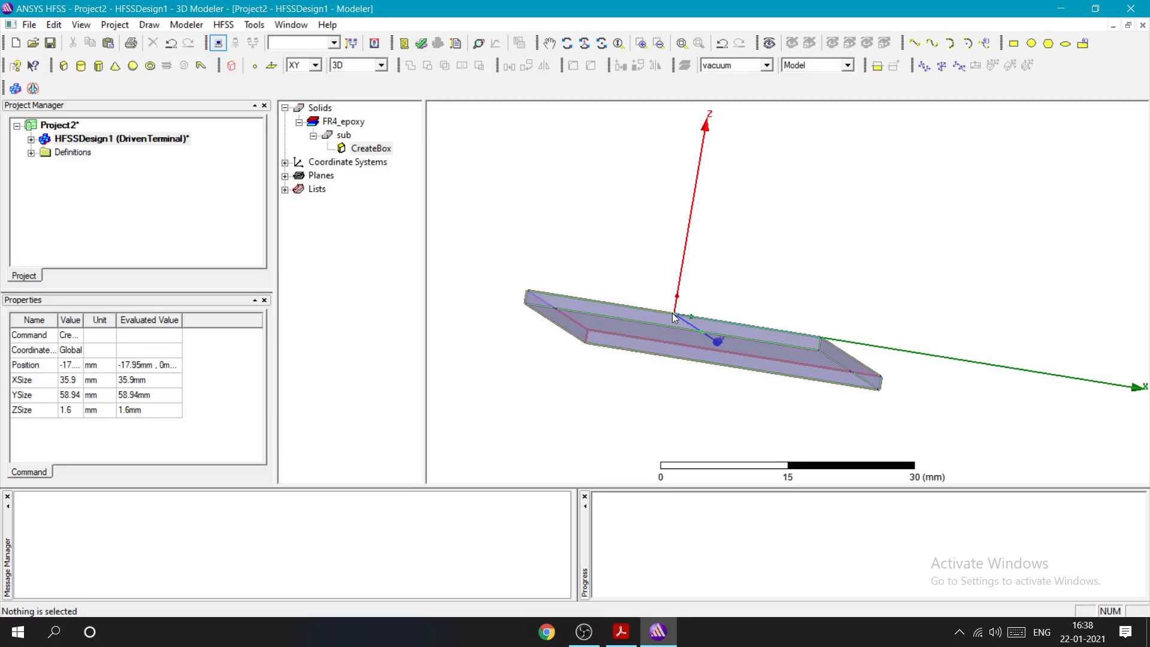
scroll(675, 318, up, 5)
alt+drag(676, 318, 713, 325)
click(713, 324)
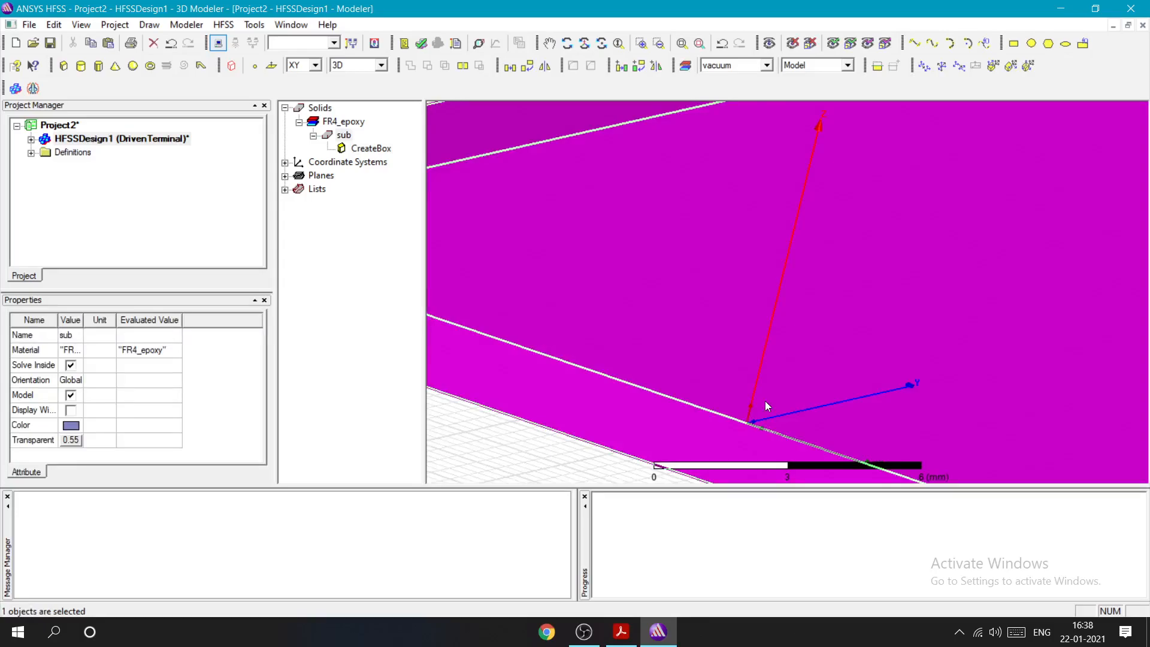
Step: Switch to Adobe Acrobat Reader and look up the dimensions on the Rectangular Patch Antenna Geometry page
key(alt+Tab)
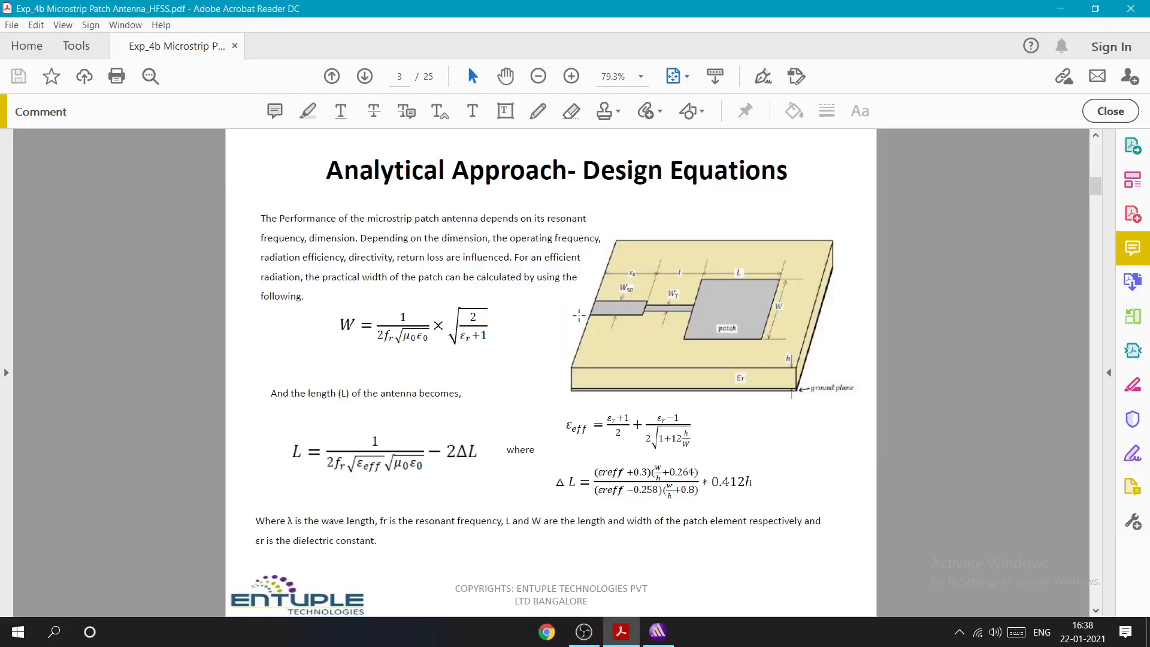
scroll(578, 315, down, 2)
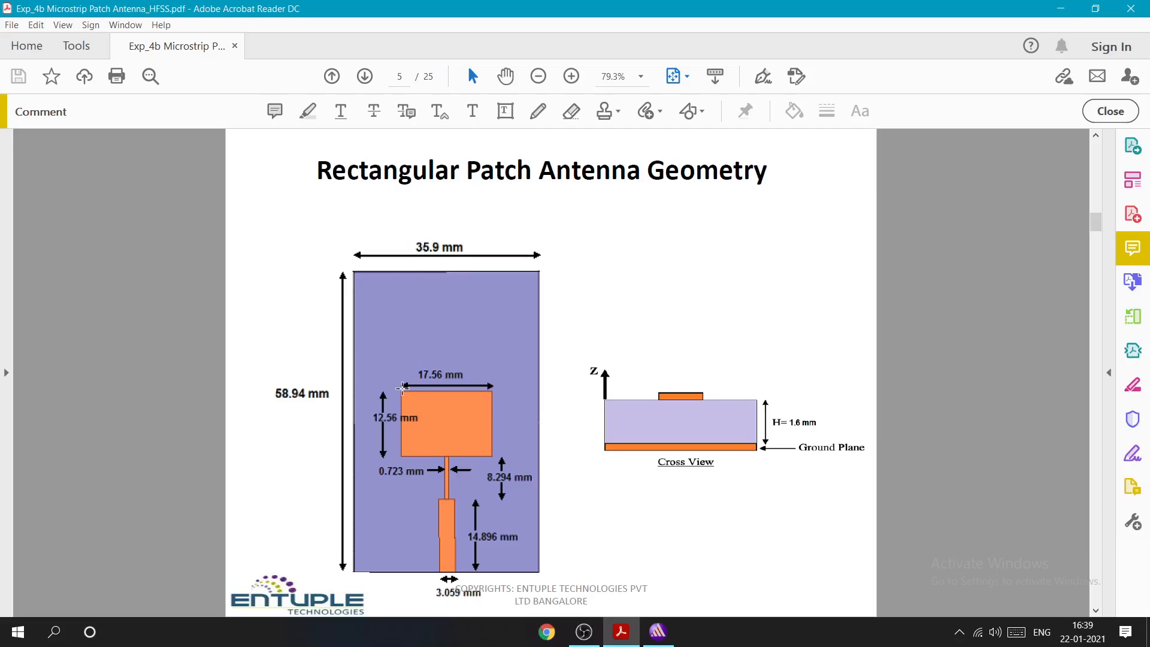
Step: Return to HFSS and draw a rectangle about 10 mm by 18 mm on the substrate's top face, starting at 0, 20, 0
key(alt+Tab)
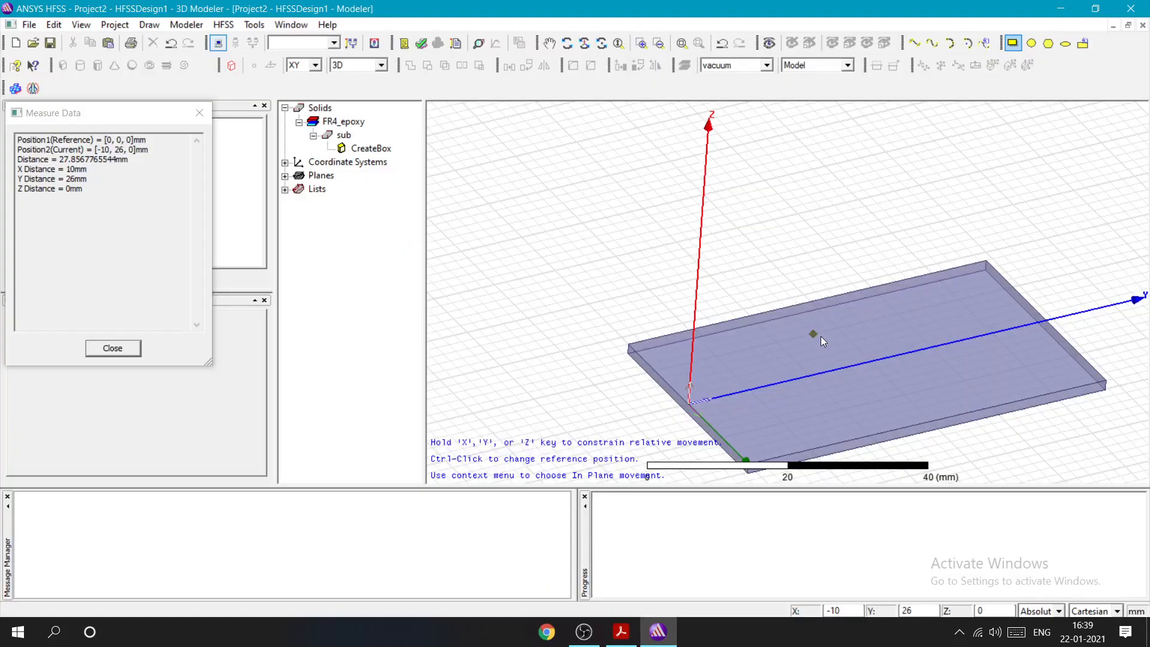
click(812, 375)
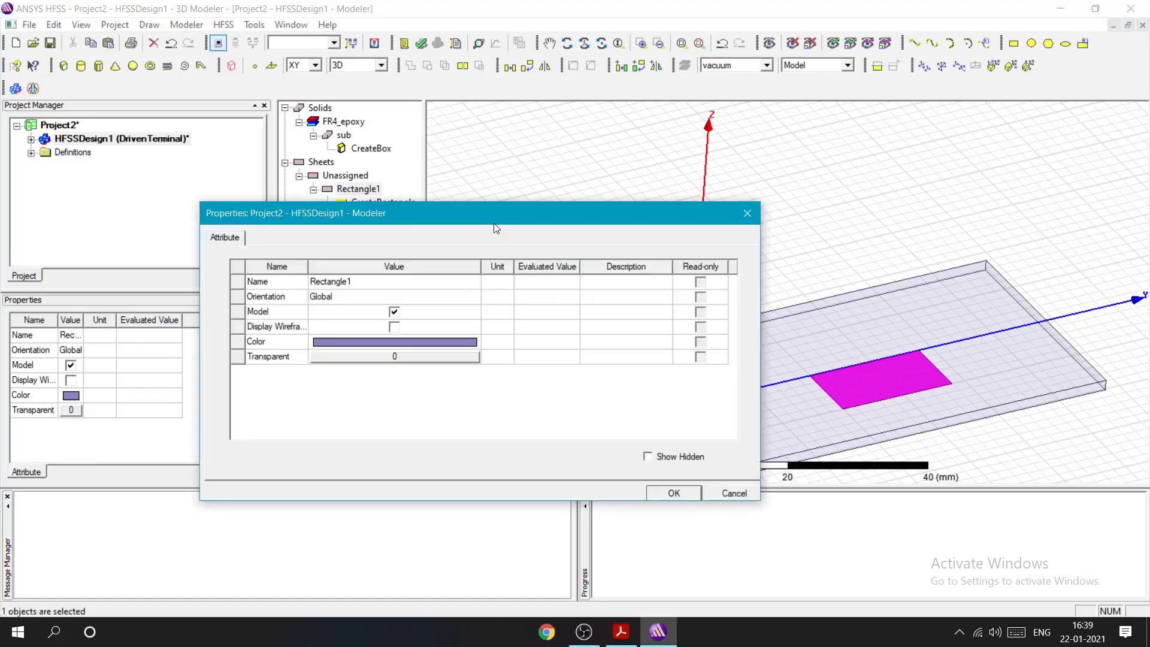
Step: Rename the rectangle as Patch, with transparency 0.2 and an orange color
click(362, 280)
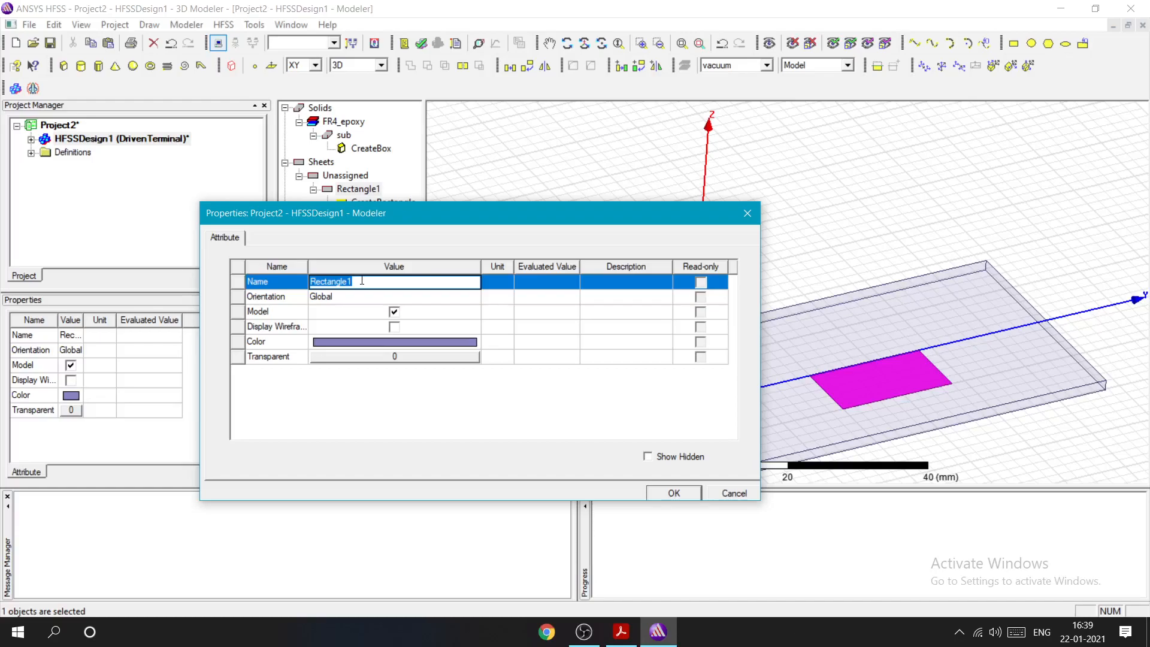
text(Patch)
click(394, 357)
text(0.2)
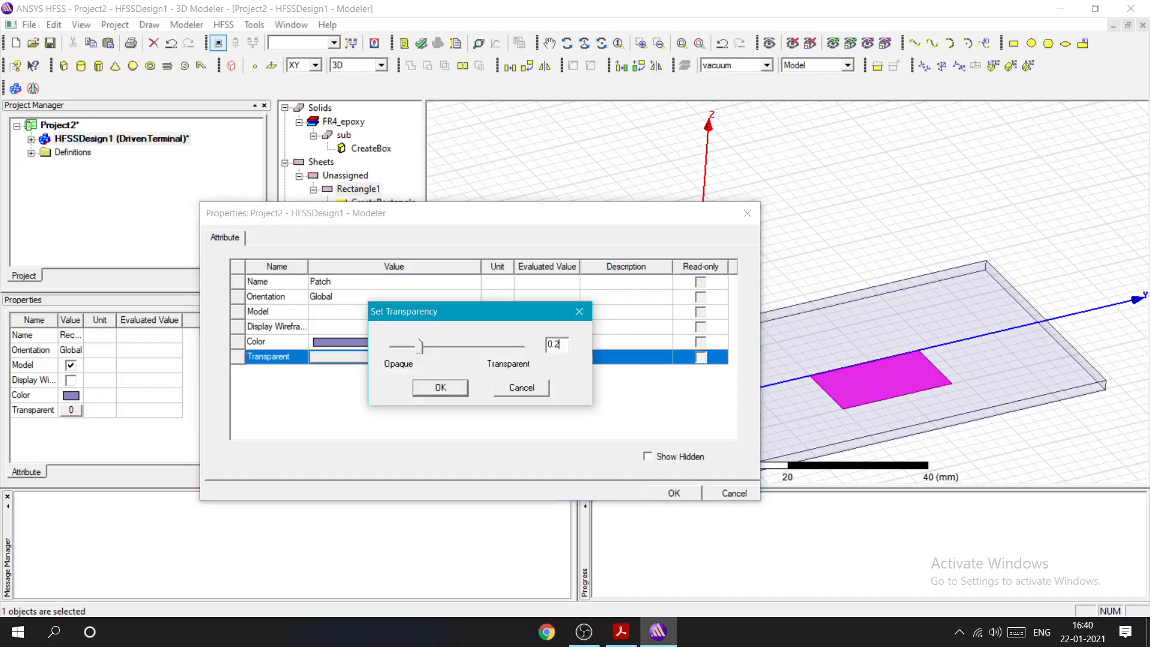
key(Return)
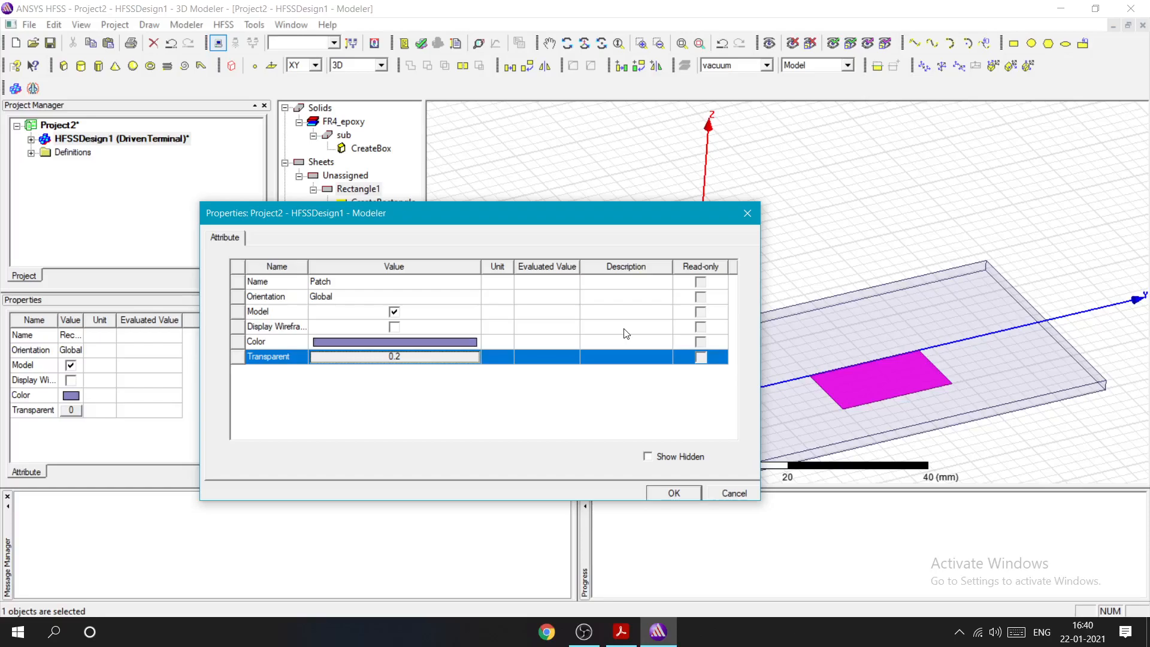
click(437, 342)
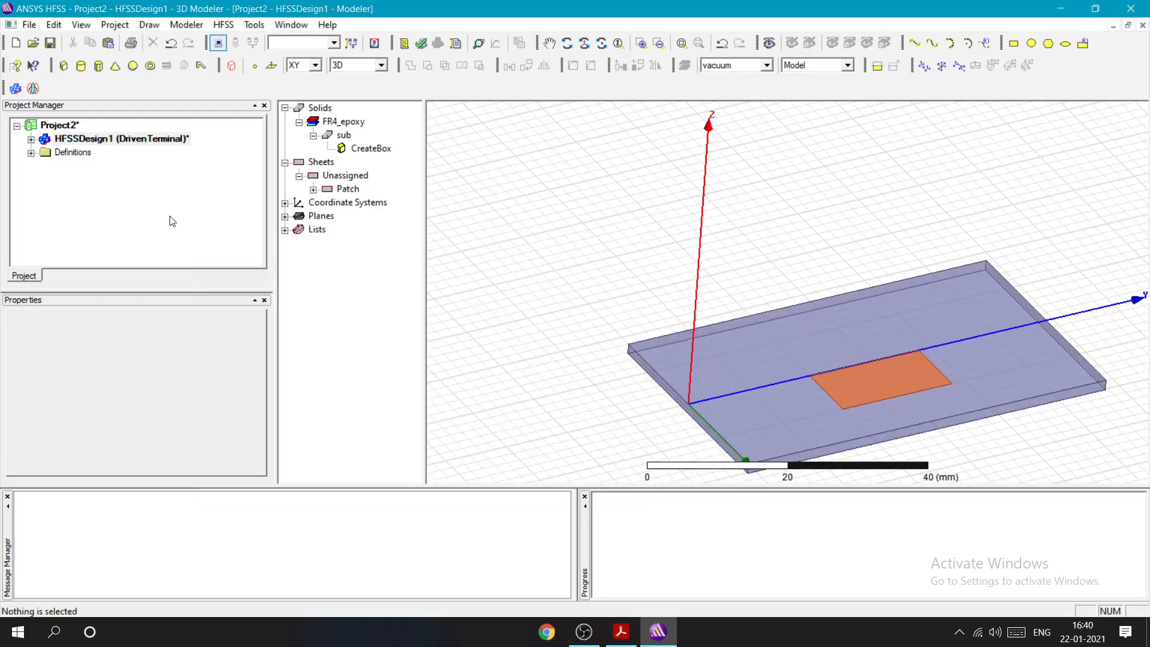
Step: Set the Patch rectangle's position to -8.78, 23.19, 0 mm
click(313, 190)
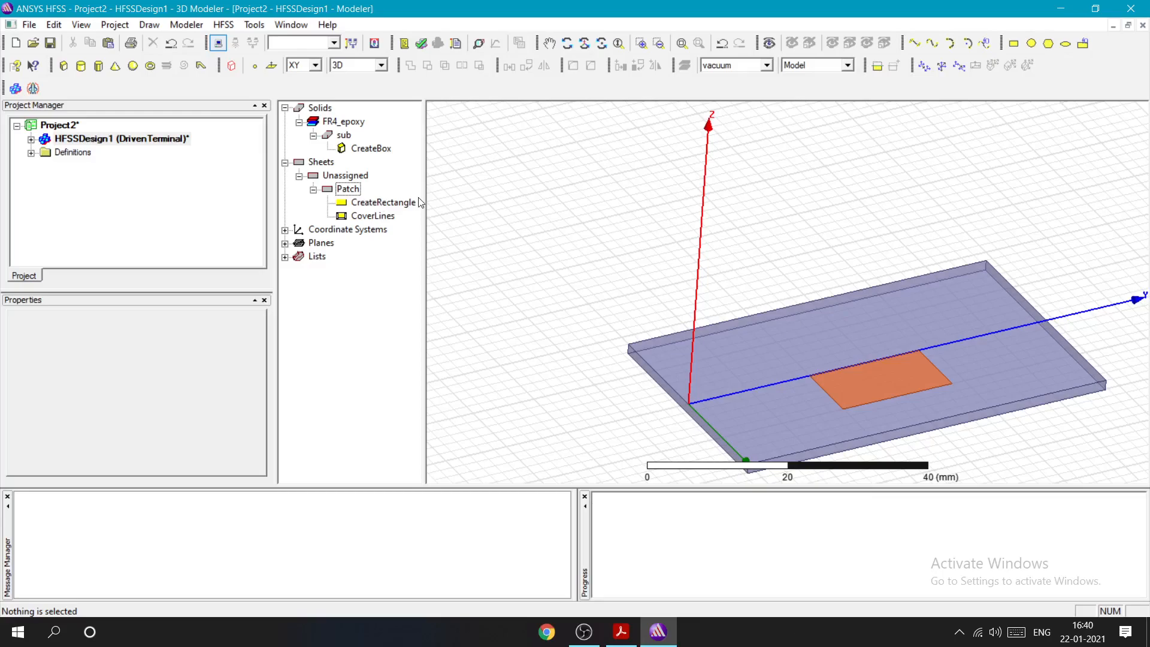
double_click(373, 206)
drag(460, 190, 466, 175)
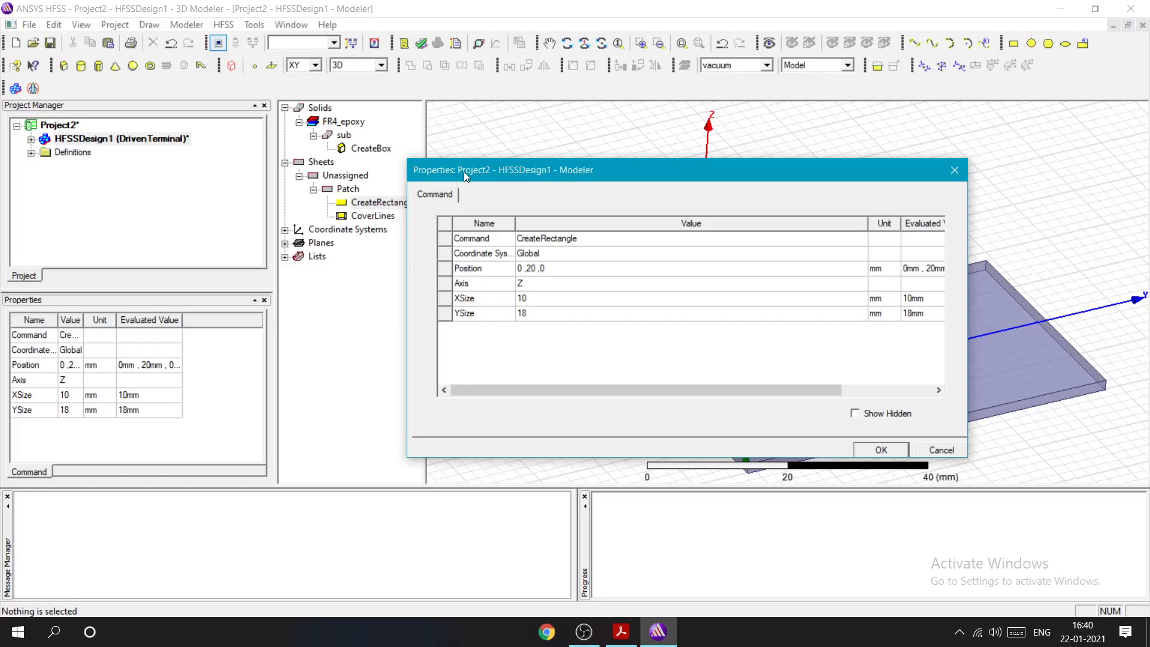
drag(467, 175, 508, 169)
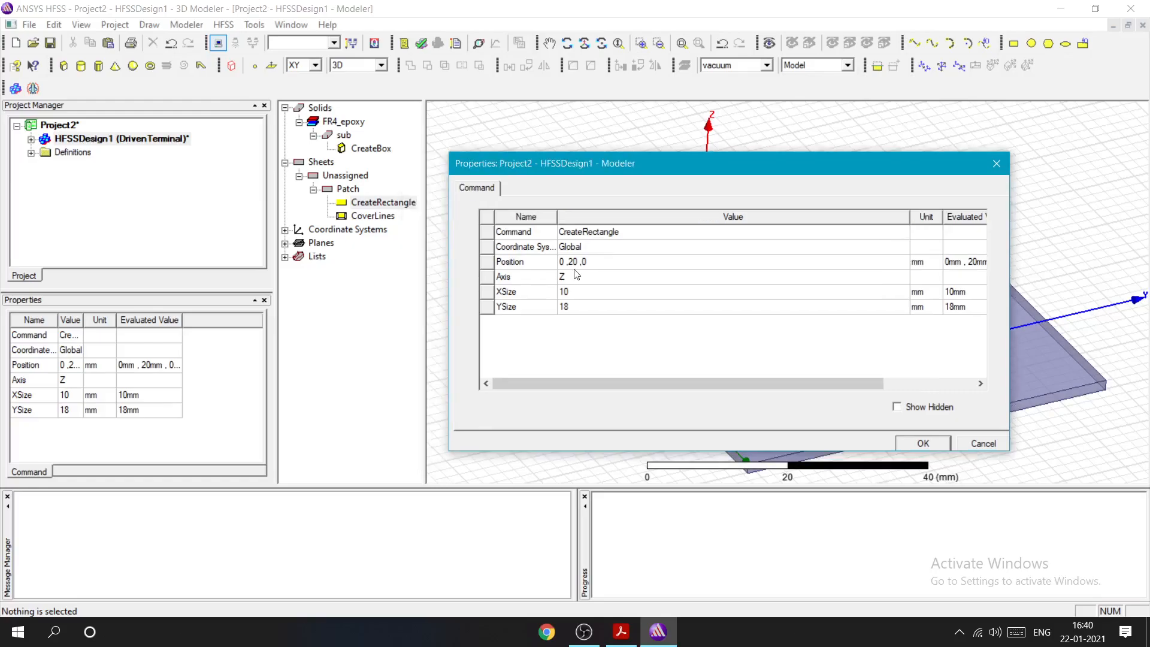
click(591, 263)
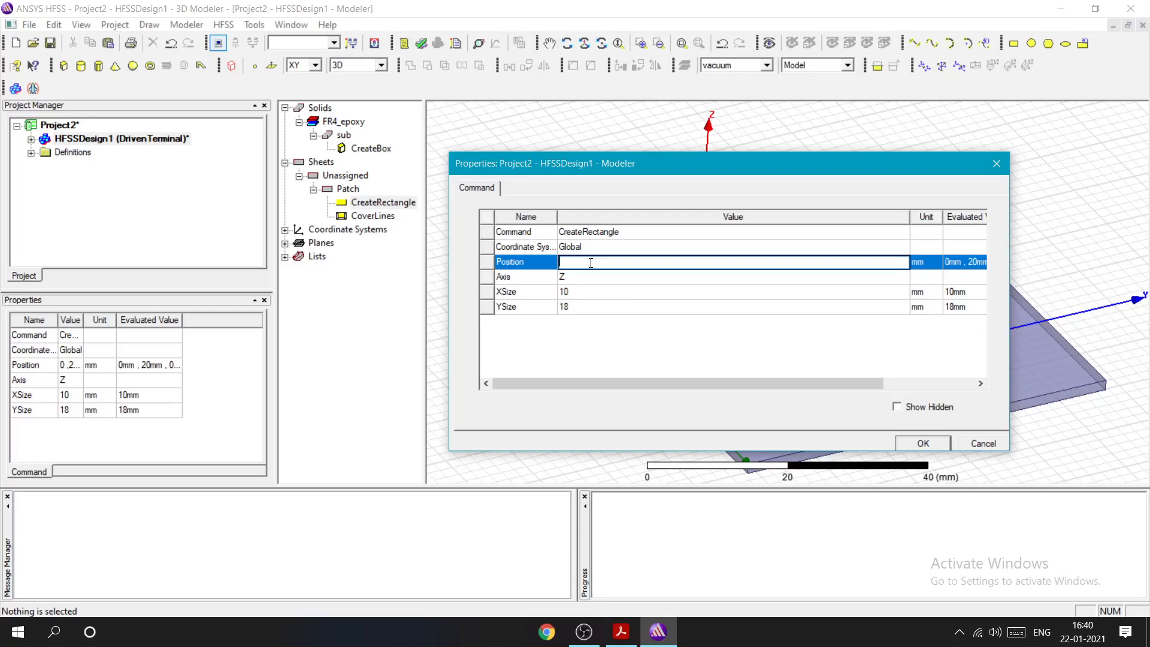
text(-8.78,23.19)
text(,0)
click(580, 278)
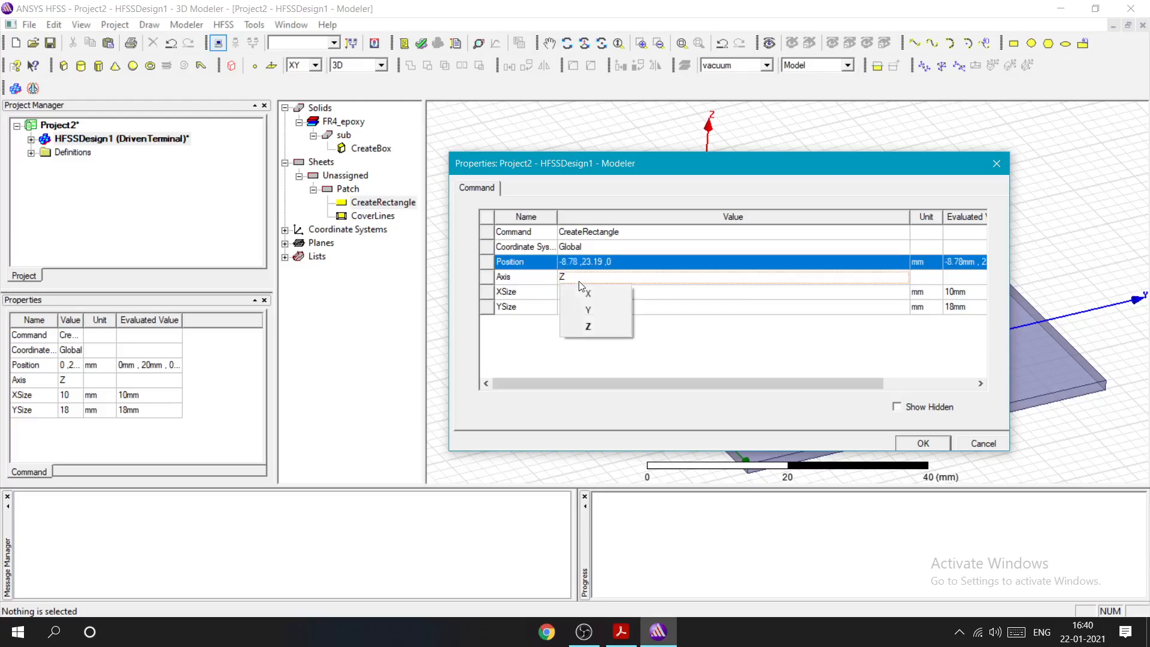
Step: Set the Patch rectangle's X size to 17.56 mm and its Y size to 12.56 mm
click(673, 293)
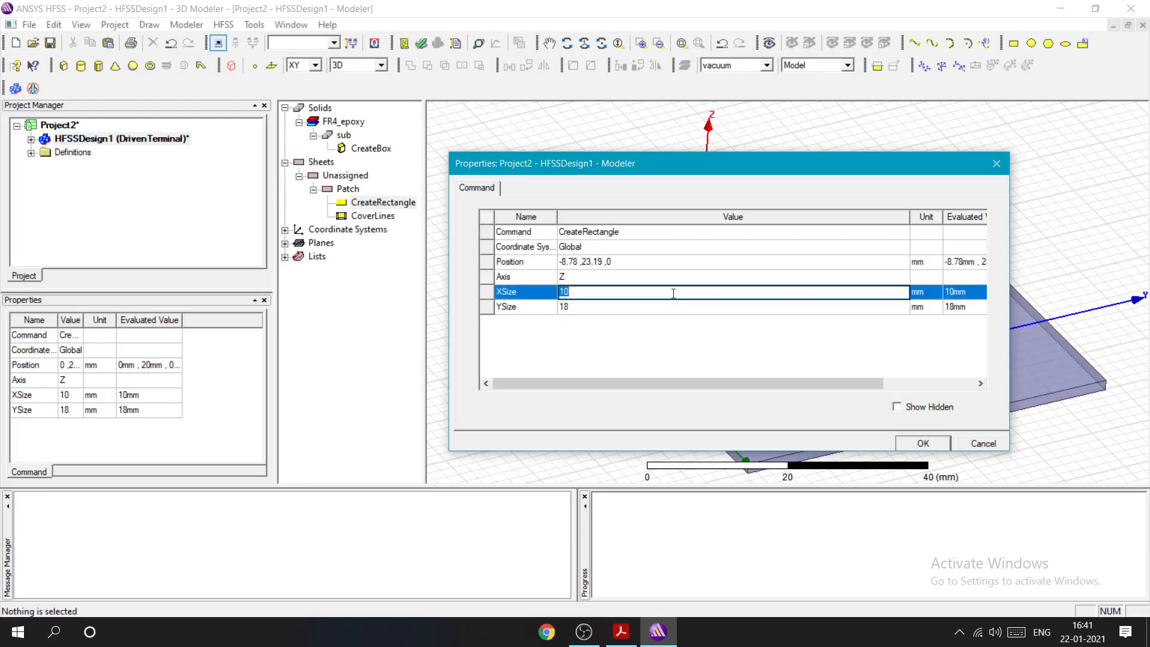
text(17.56)
click(673, 306)
text(12)
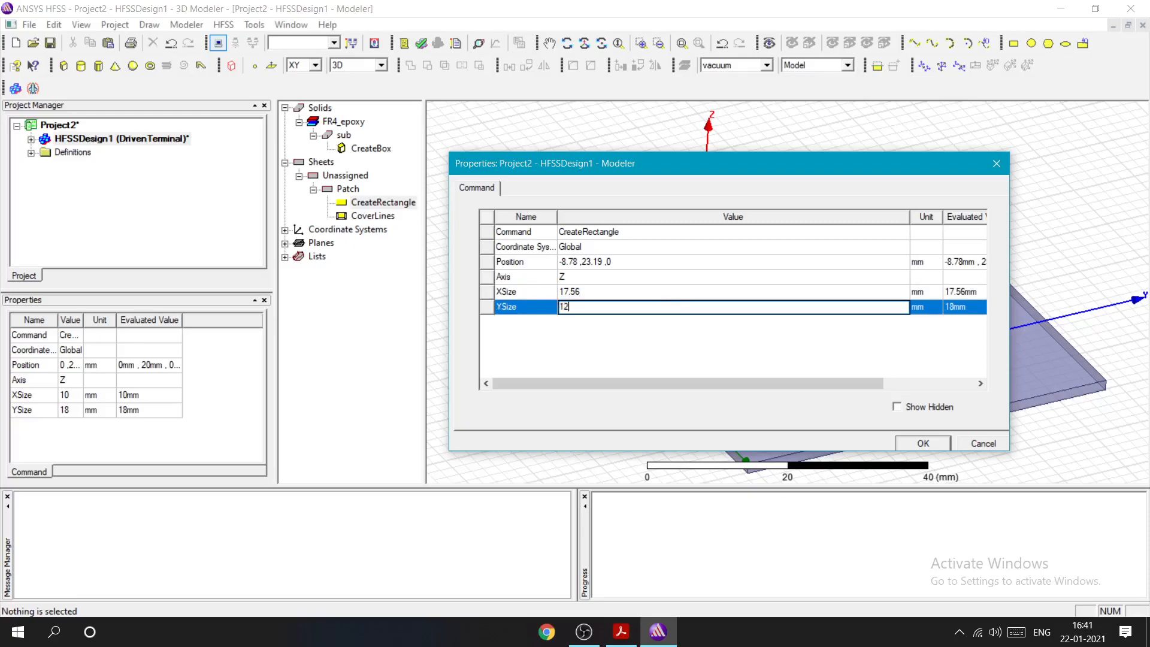
text(.56)
click(731, 342)
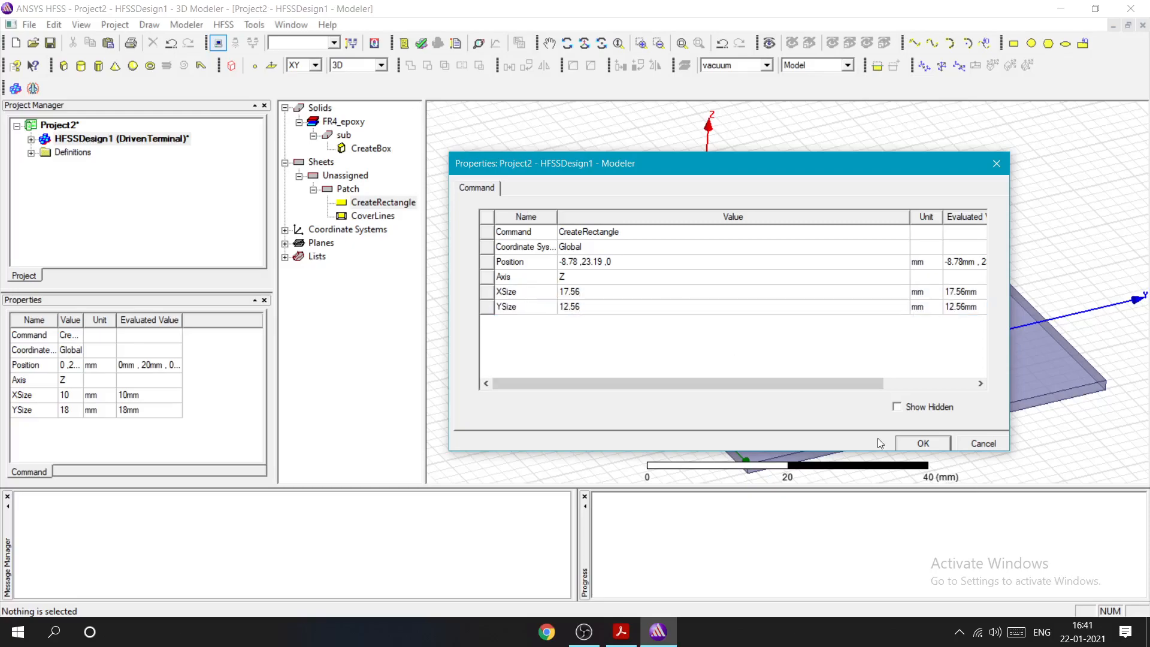
click(920, 444)
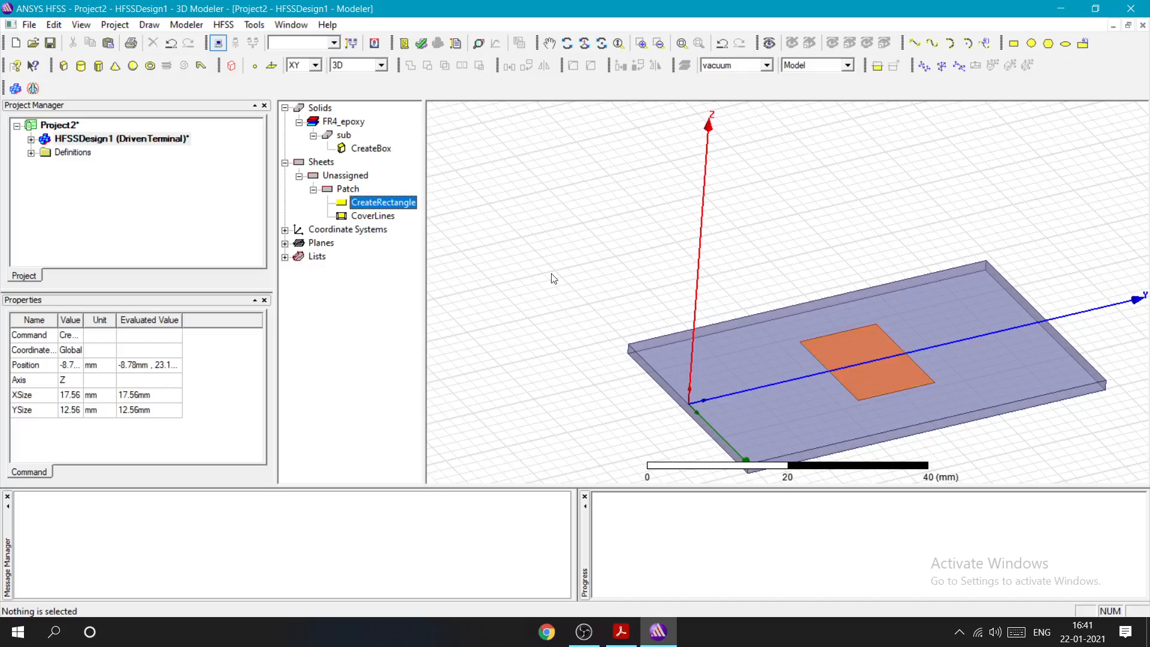
Step: Check the Patch's position and size in HFSS against the Rectangular Patch Antenna Geometry page in Adobe Acrobat Reader
click(622, 633)
click(658, 632)
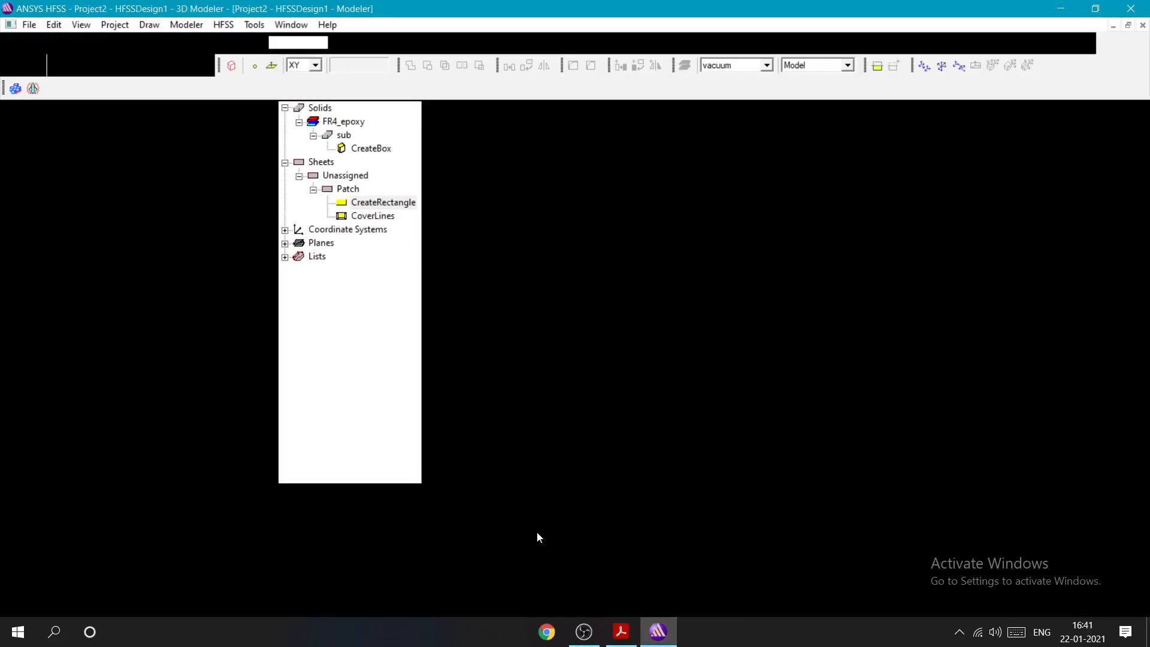
key(alt+Tab)
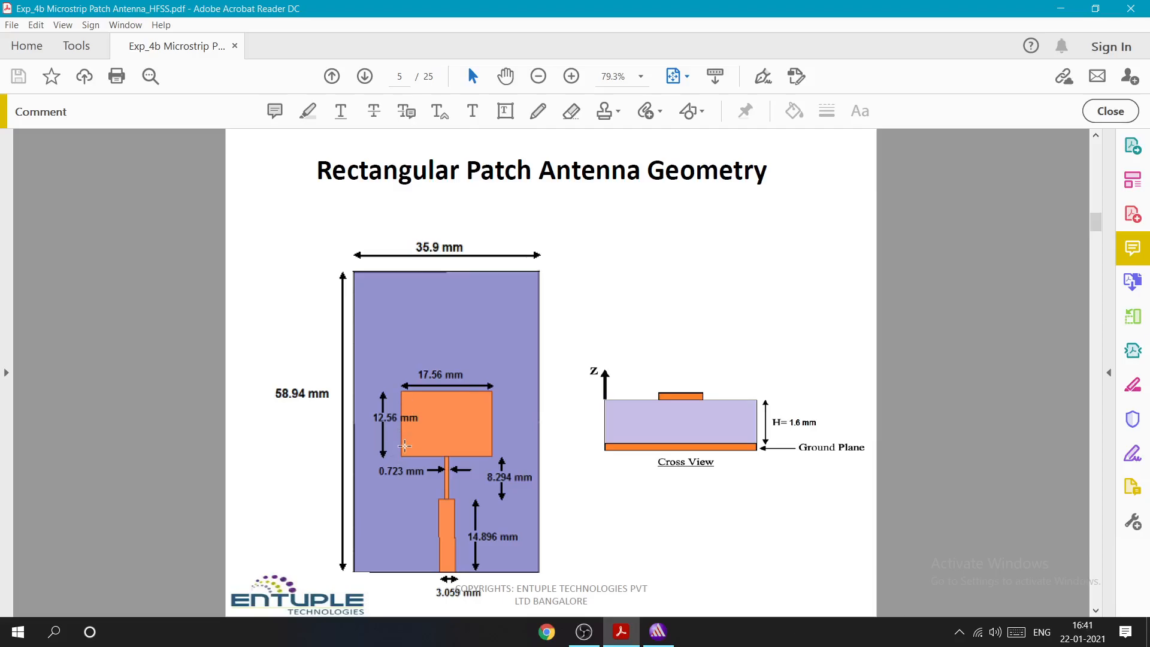
key(alt+Tab)
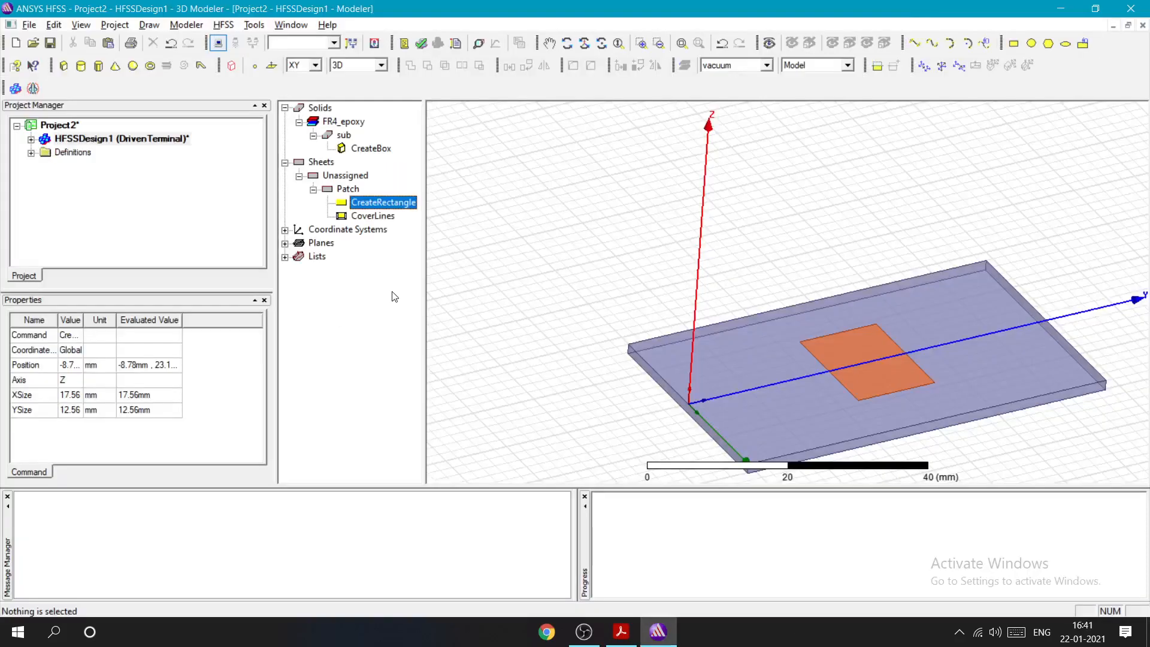
double_click(376, 204)
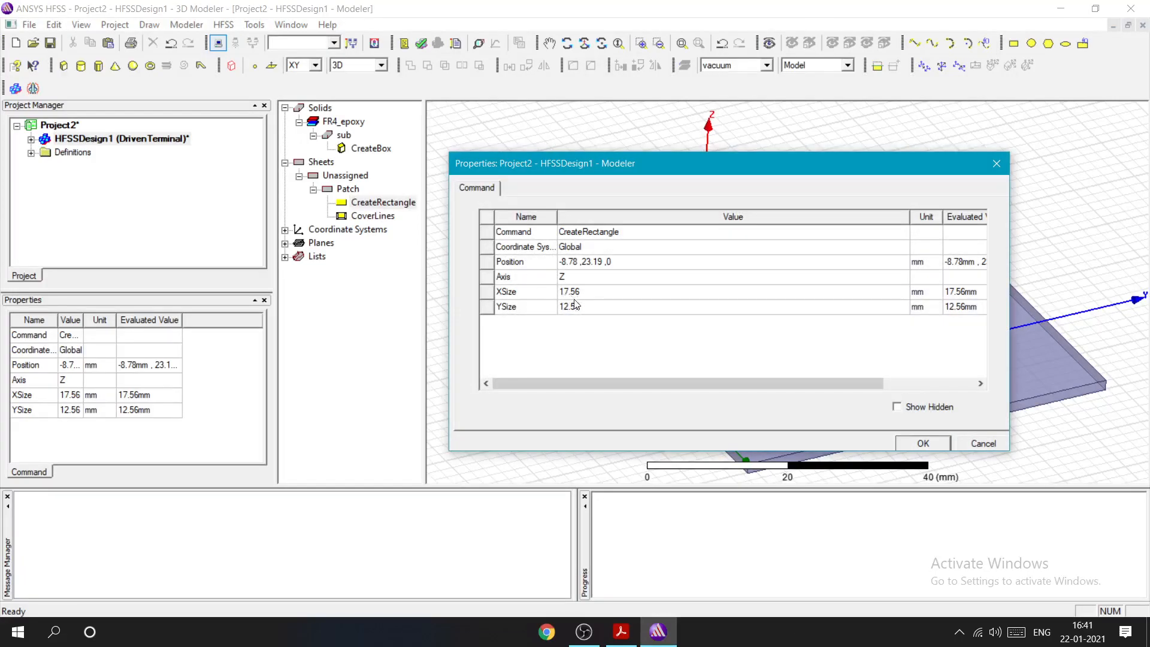
key(alt+Tab)
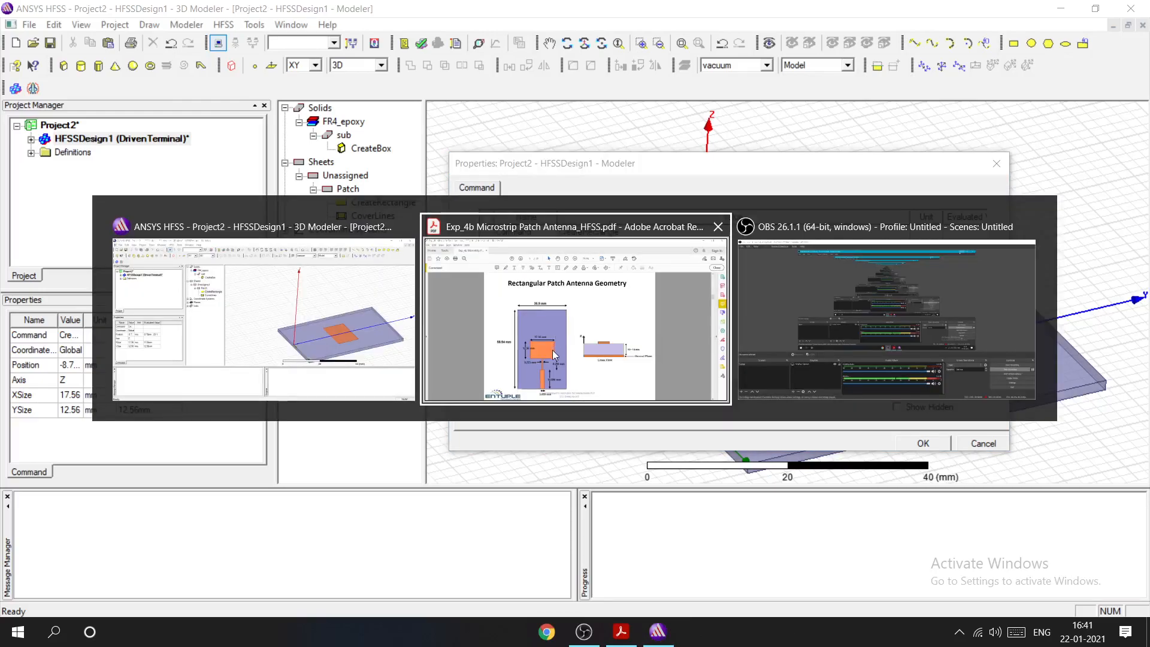
key(alt+Tab)
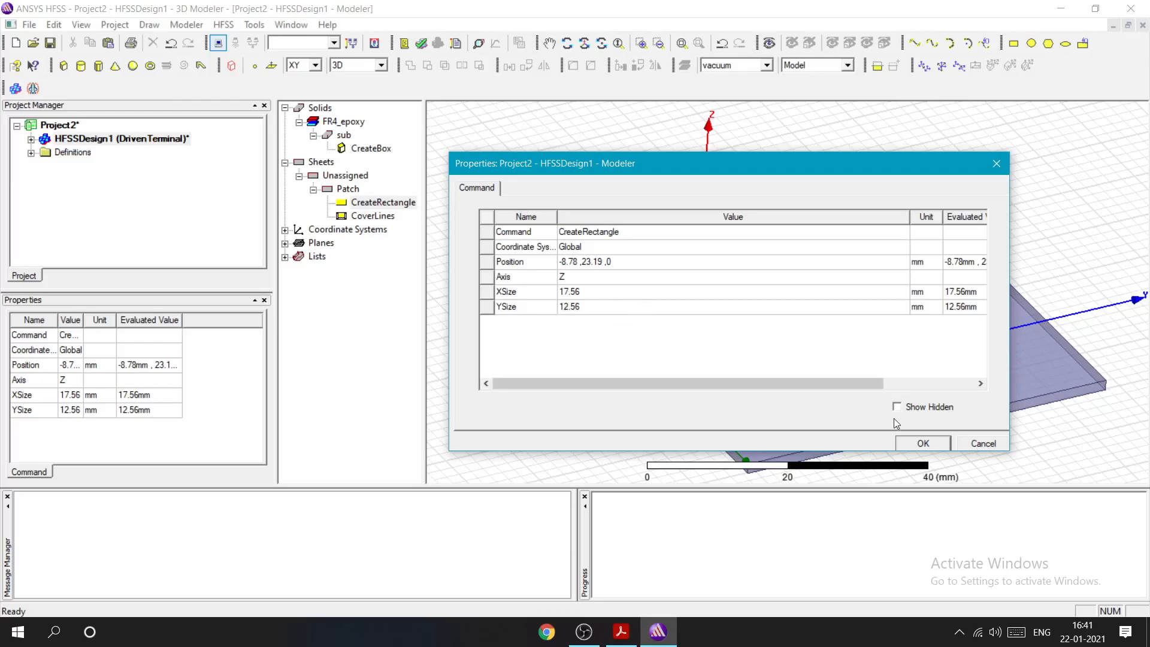
click(922, 443)
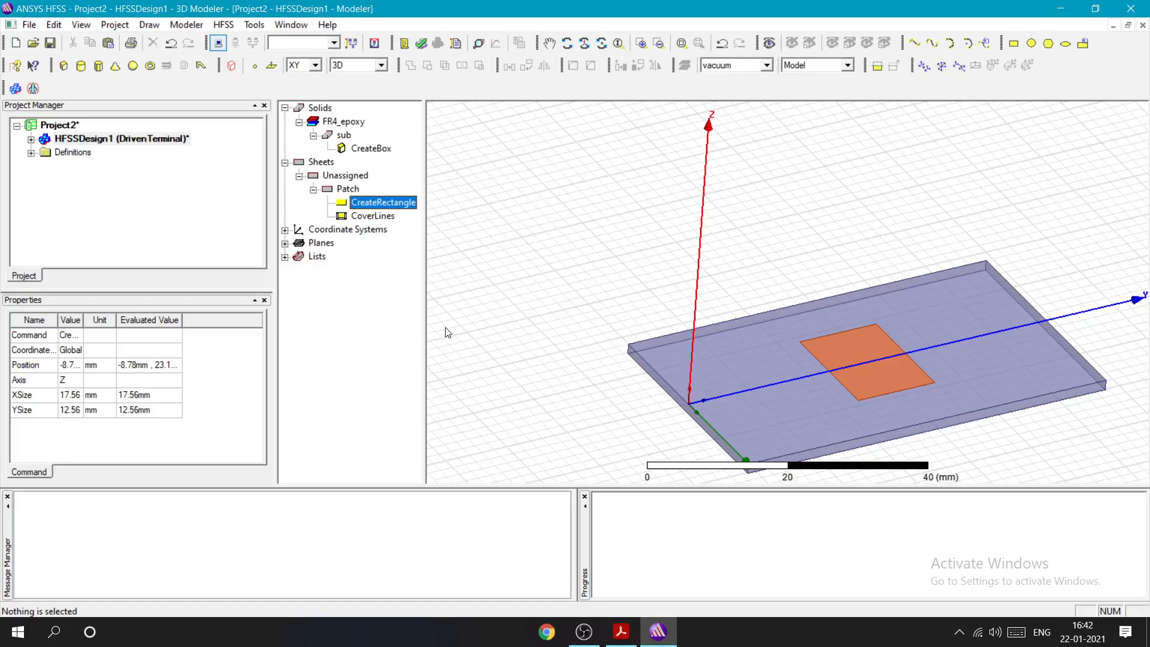
Step: Draw a rectangle about 10 mm by 8 mm on the substrate's top face, starting at 0, 6, 0
scroll(516, 326, down, 1)
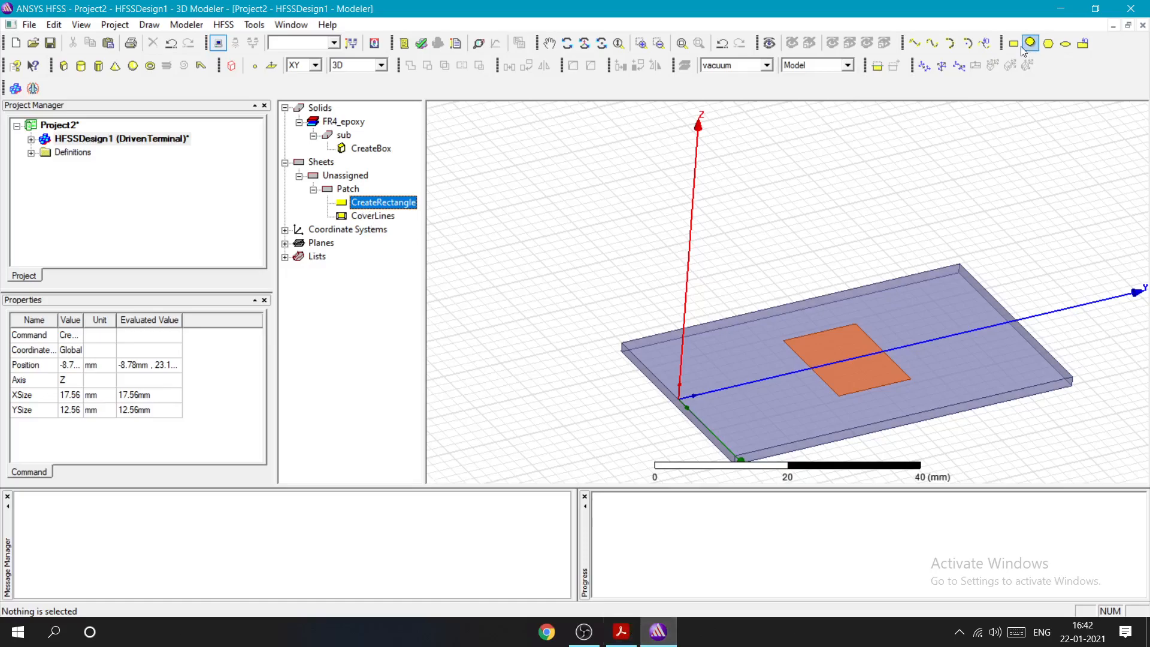
click(792, 413)
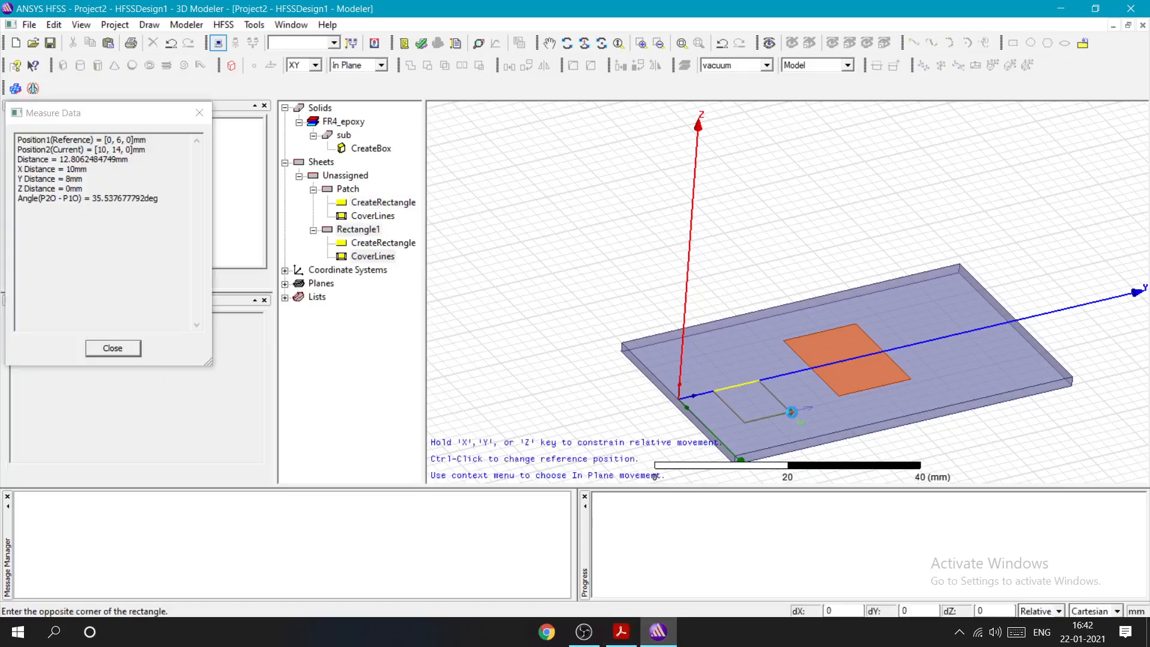
click(792, 412)
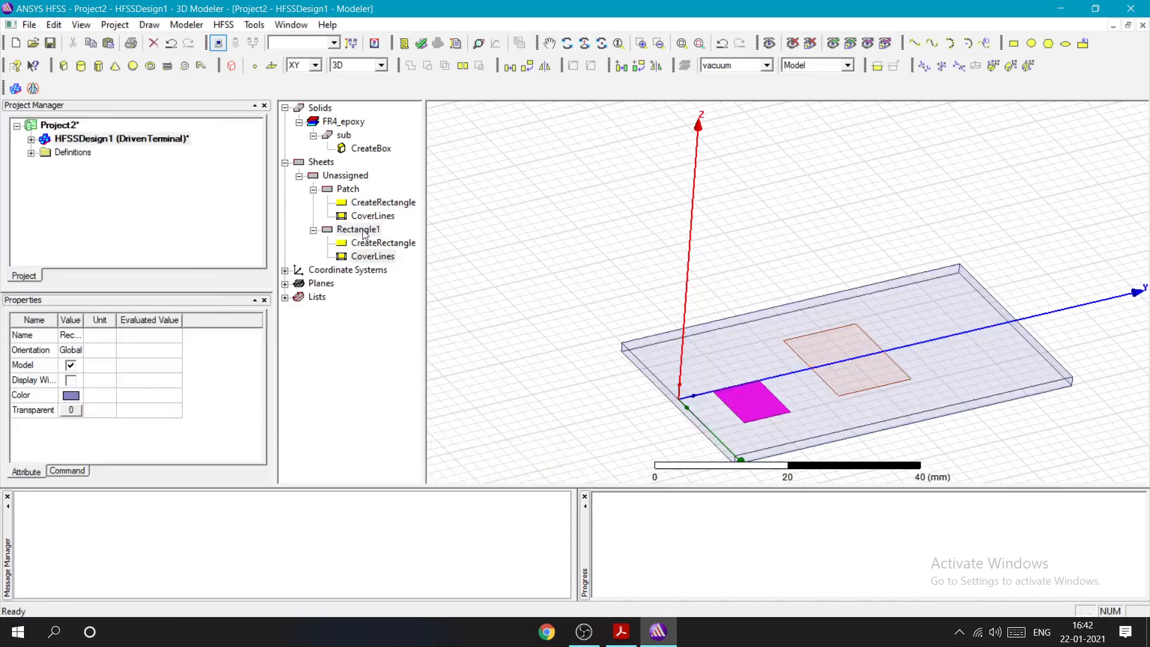
Step: Rename the new rectangle as Ground
double_click(362, 231)
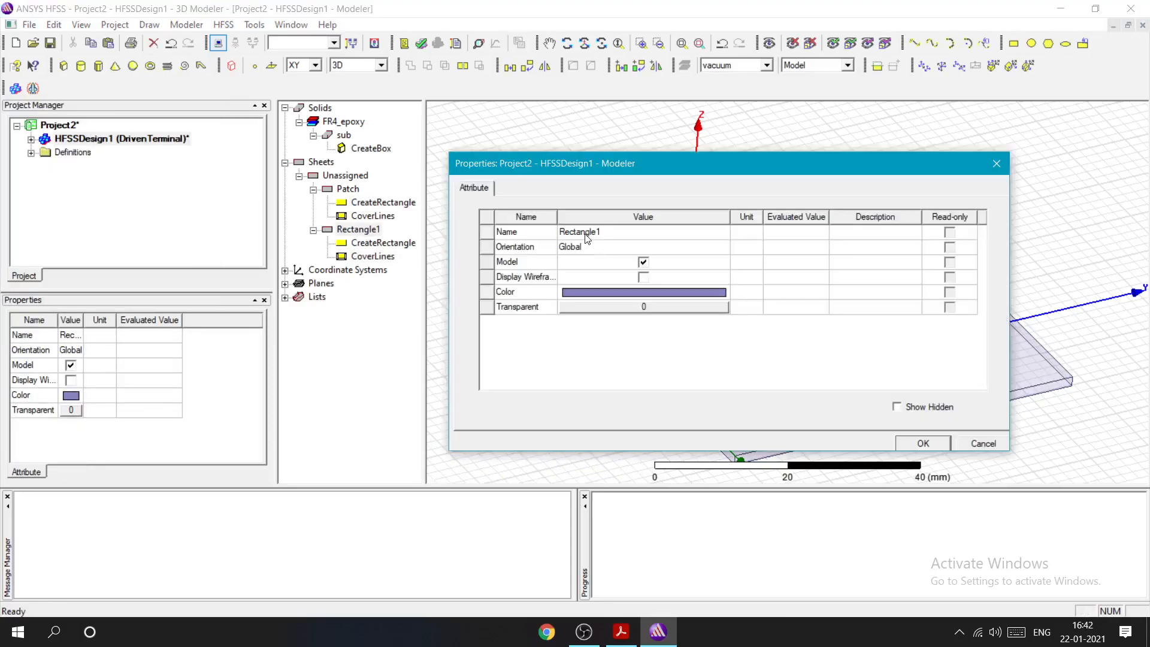
click(587, 232)
text(G)
key(Caps_Lock)
text(r)
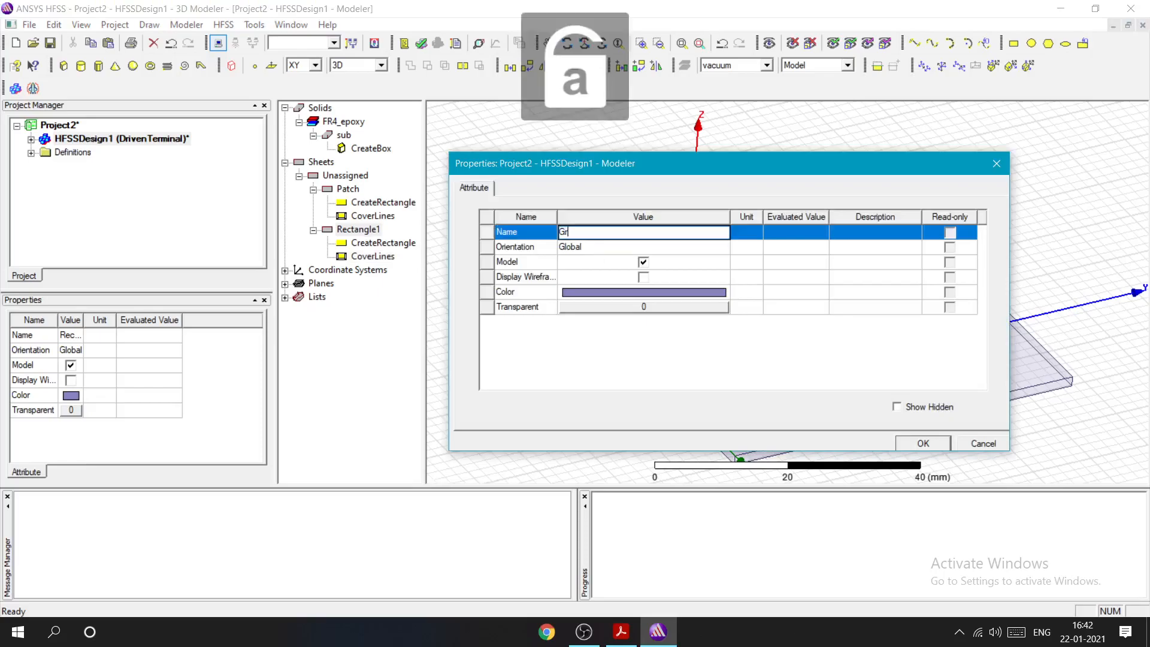
text(ound)
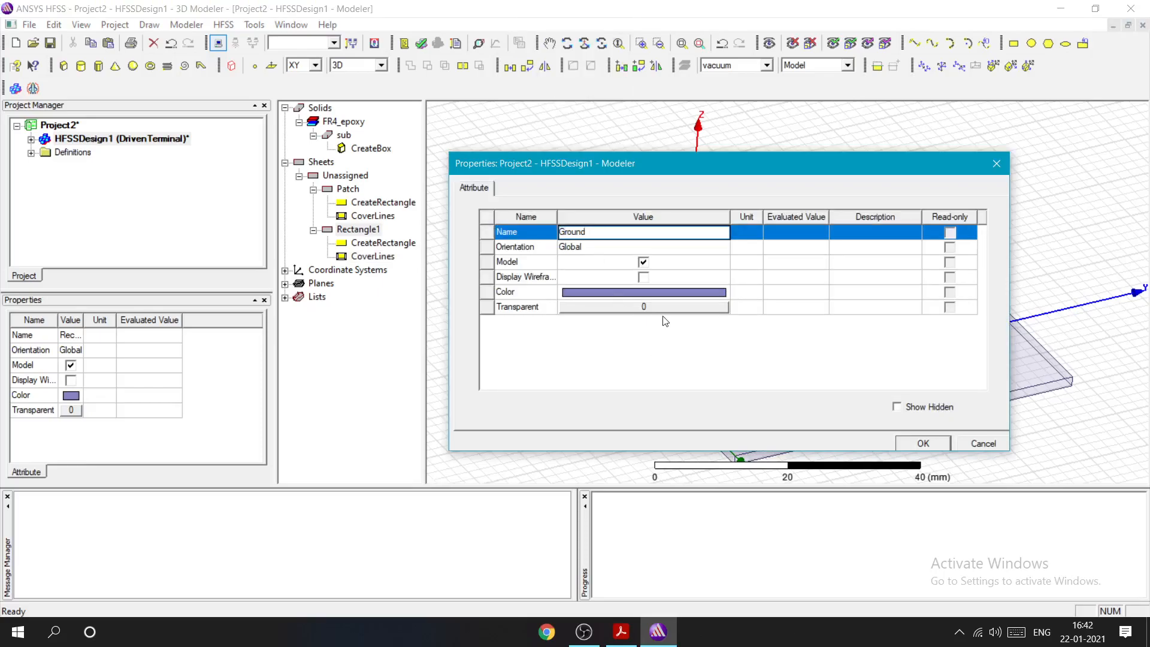
Step: Give the Ground rectangle a green color and a transparency of 0.8
click(647, 292)
double_click(621, 259)
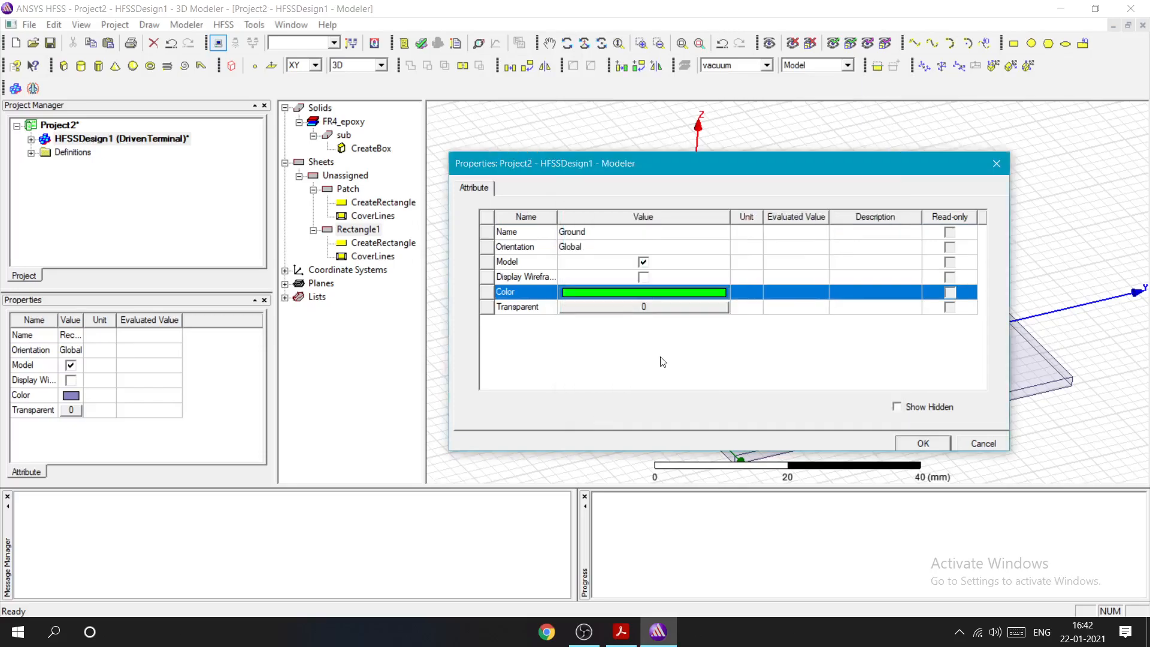
click(671, 309)
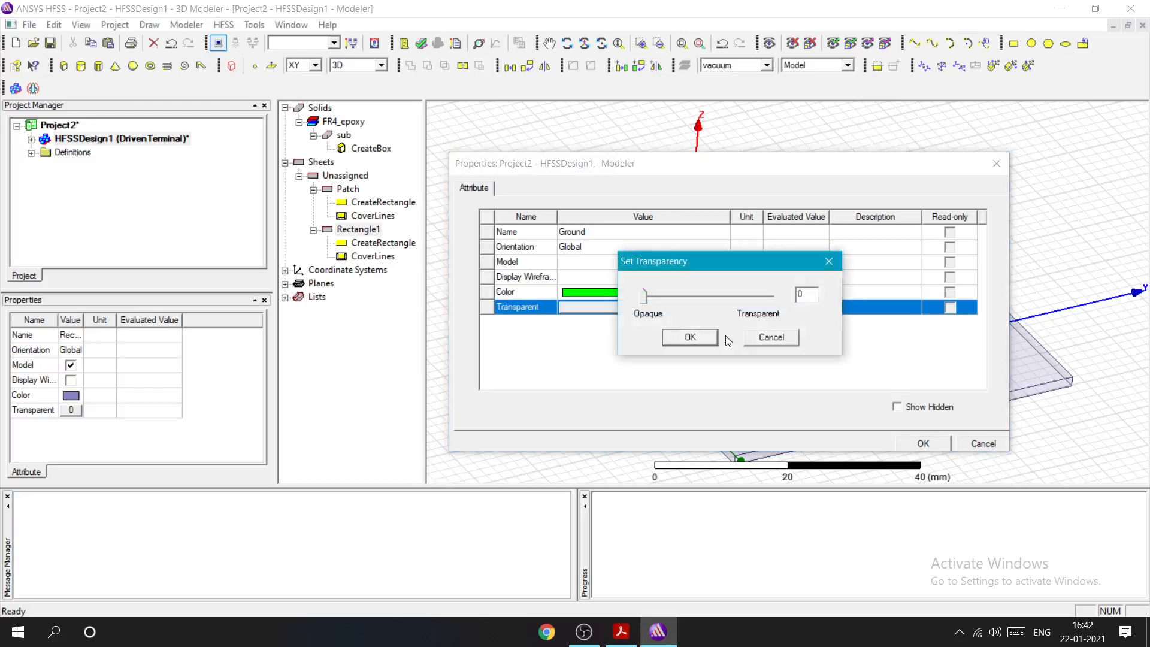
double_click(799, 294)
text(0.8)
click(683, 343)
click(919, 448)
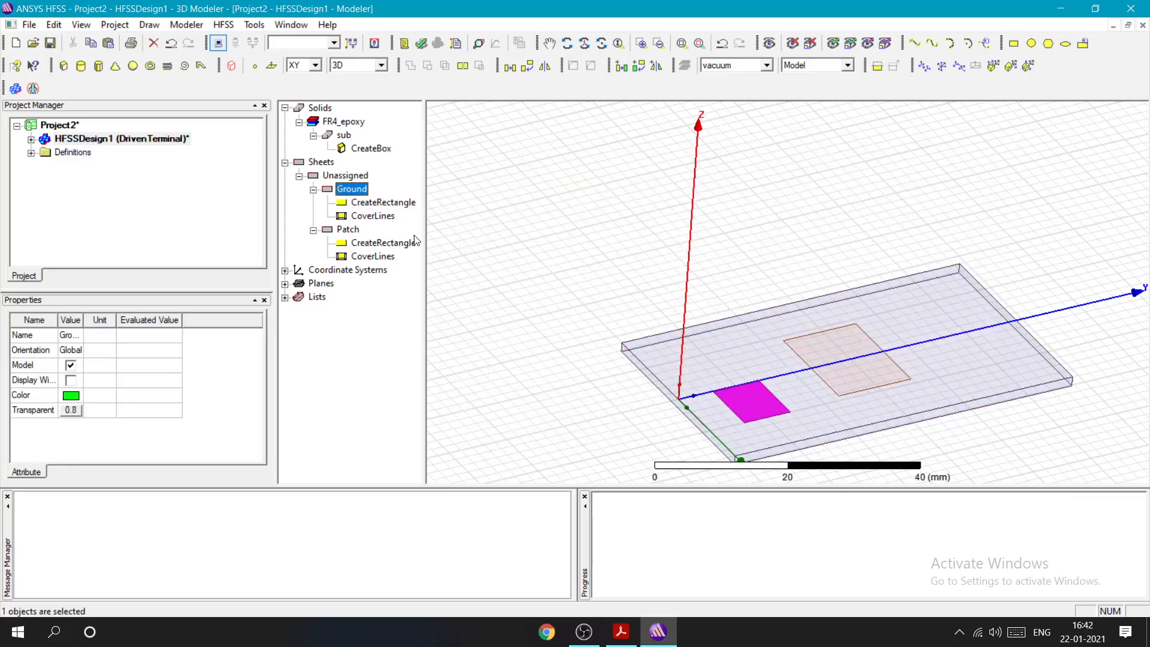
double_click(378, 243)
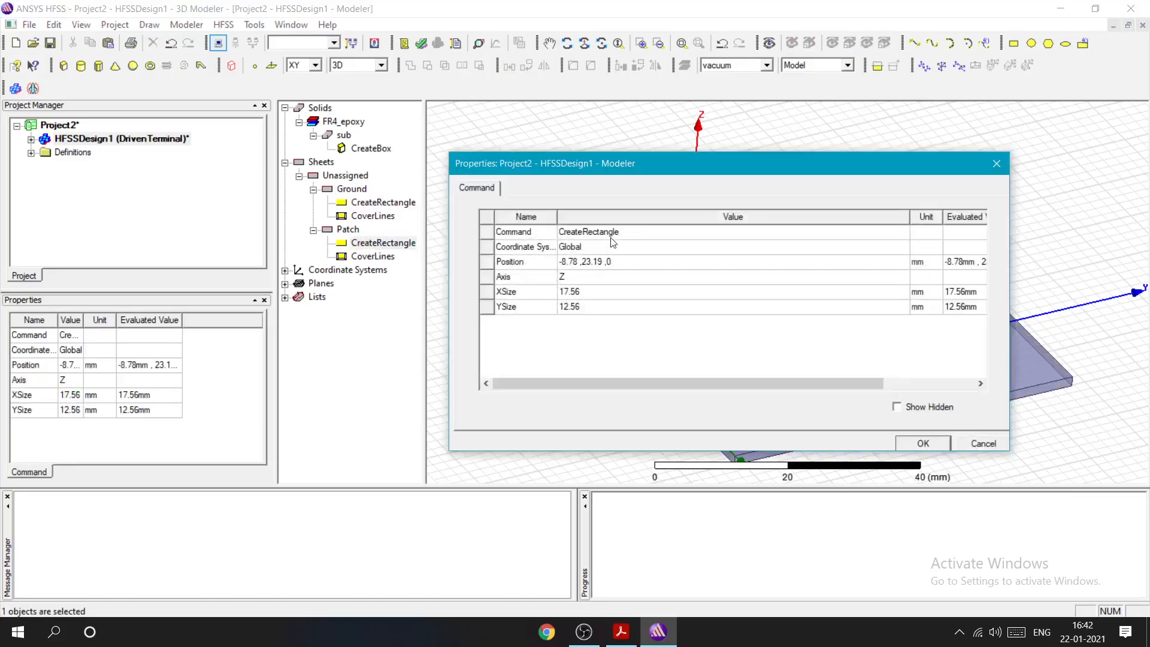
click(617, 264)
click(617, 264)
key(BackSpace)
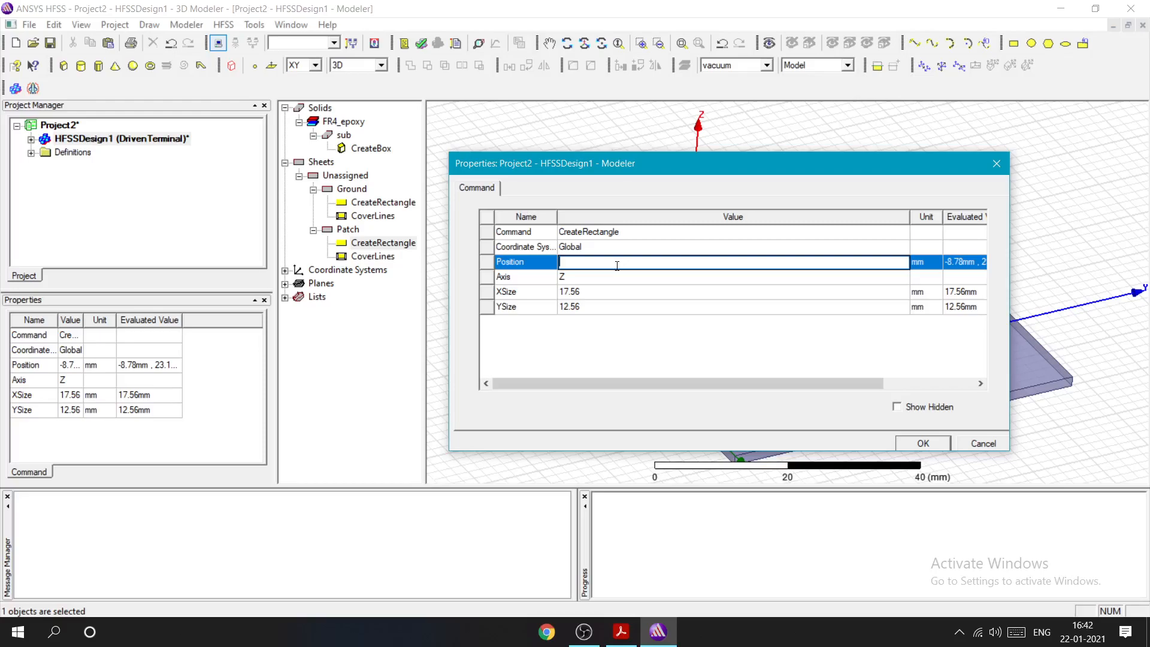
text(-)
text(17.95,0,-1.6)
click(625, 292)
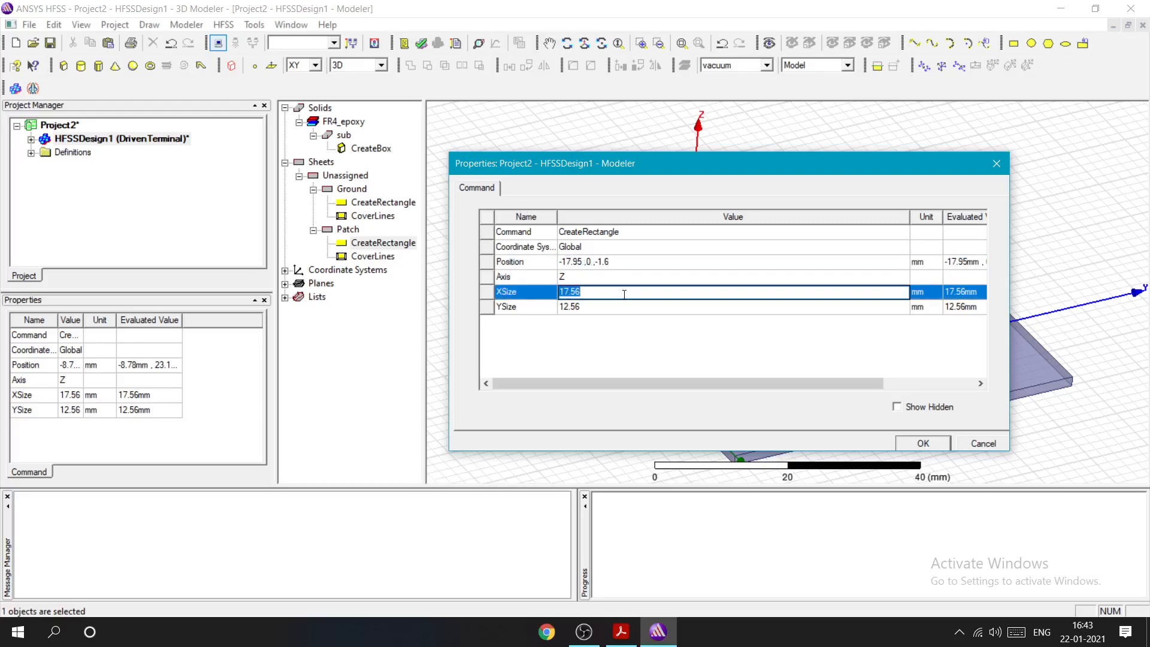
click(619, 262)
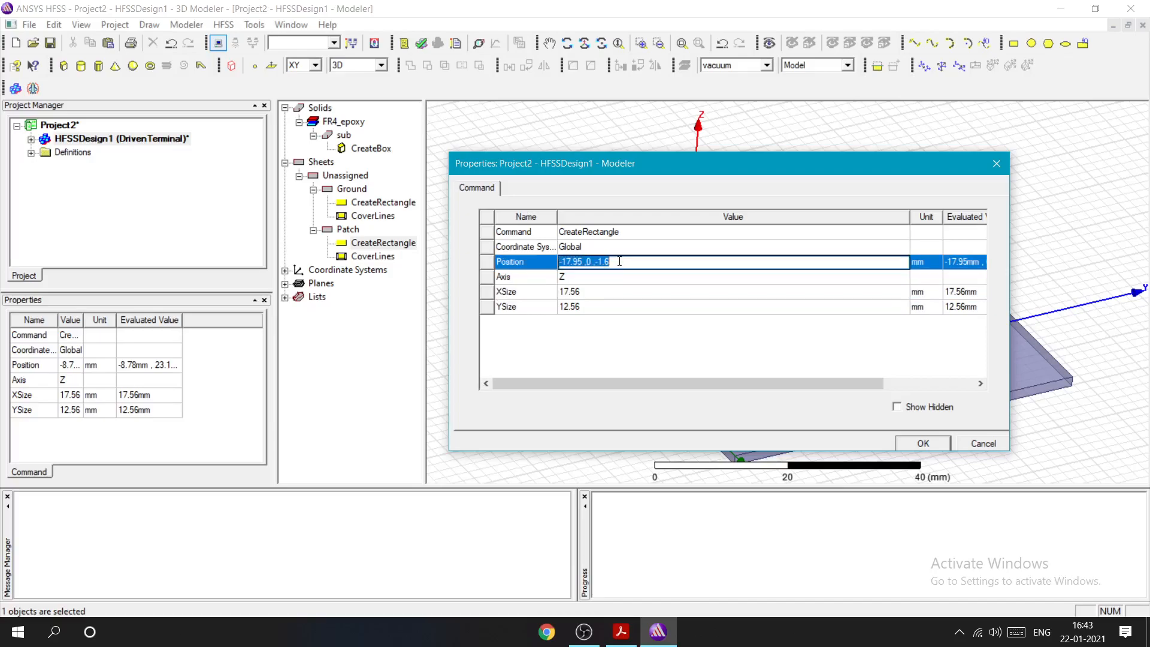
key(BackSpace)
text(-8.78,23.19,0)
click(935, 449)
click(933, 444)
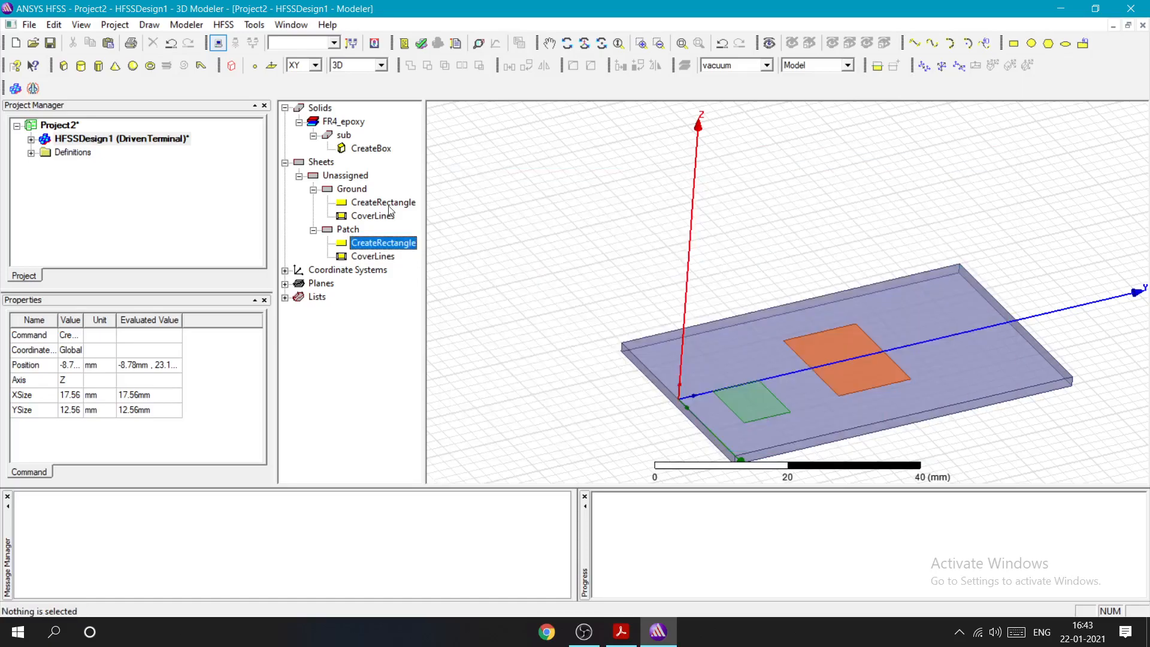
Step: Set the Ground rectangle's position to -17.95, 0, -1.6 mm and its size to 35.9 × 58.94 mm, covering the substrate's underside
double_click(387, 203)
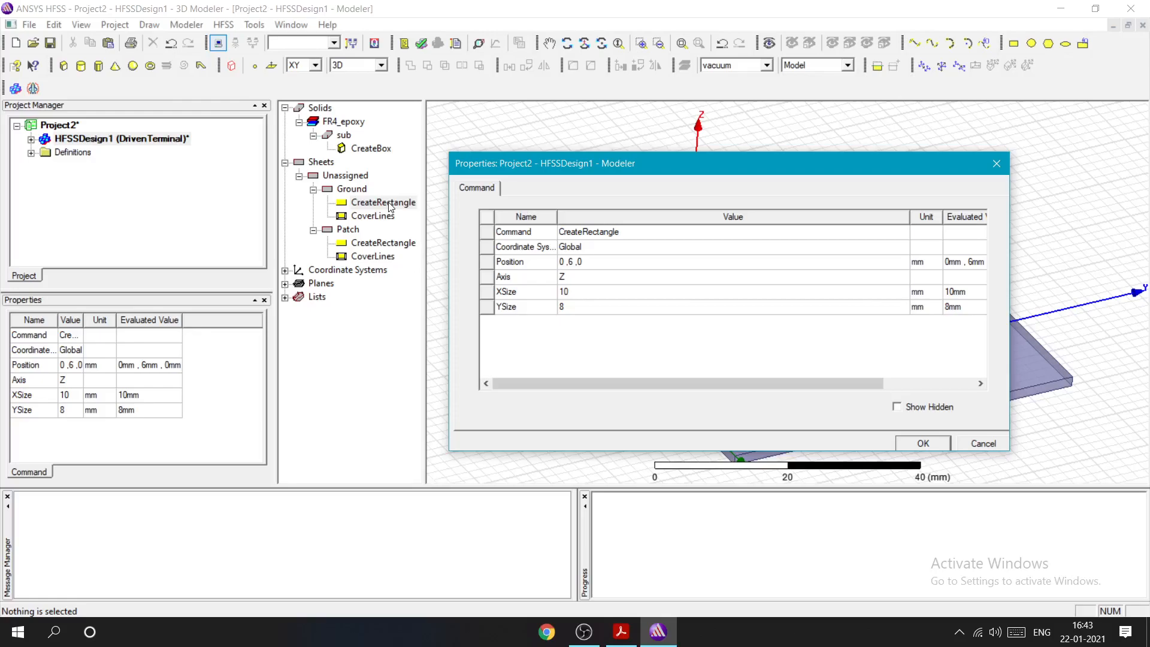
click(561, 262)
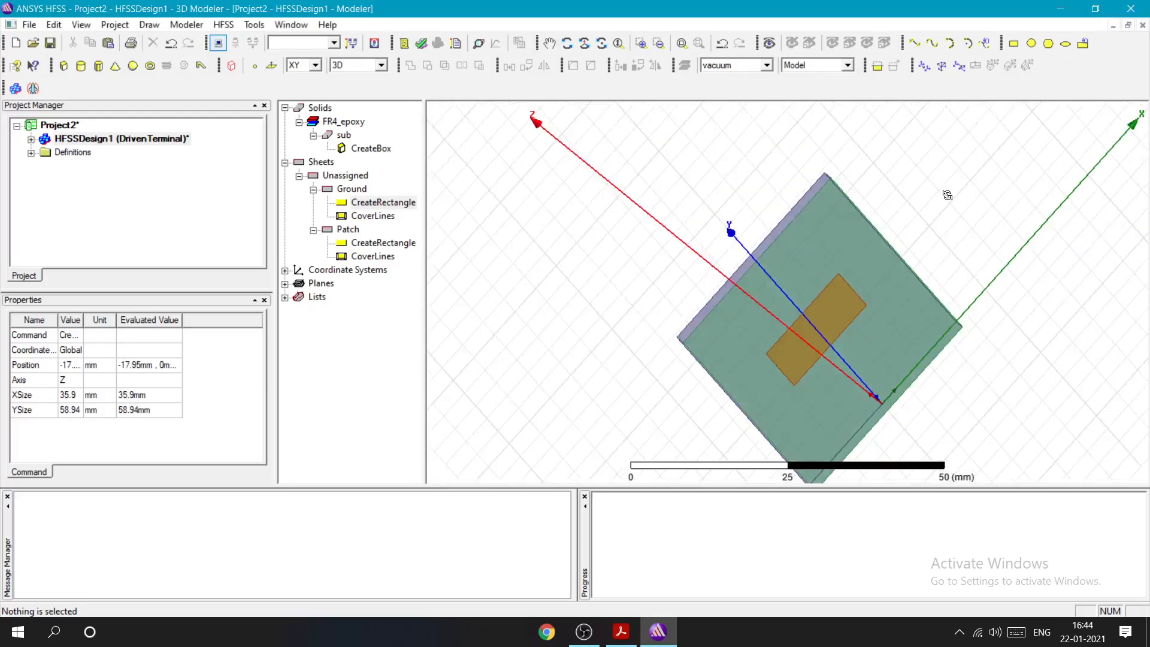
drag(947, 195, 761, 367)
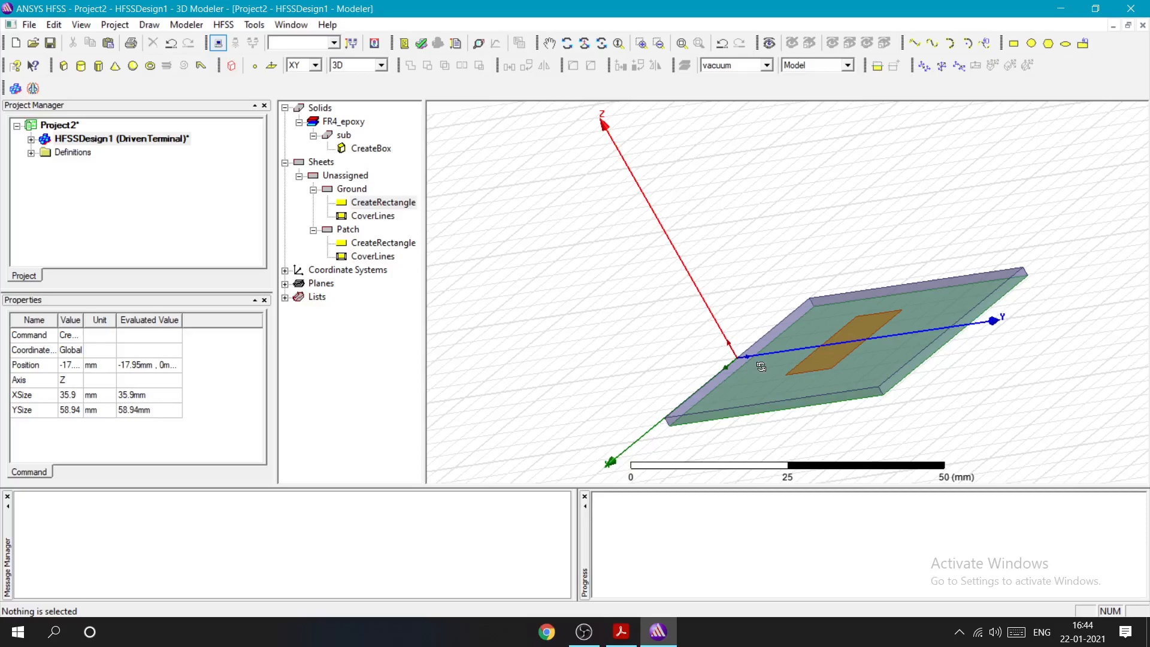
drag(761, 367, 489, 464)
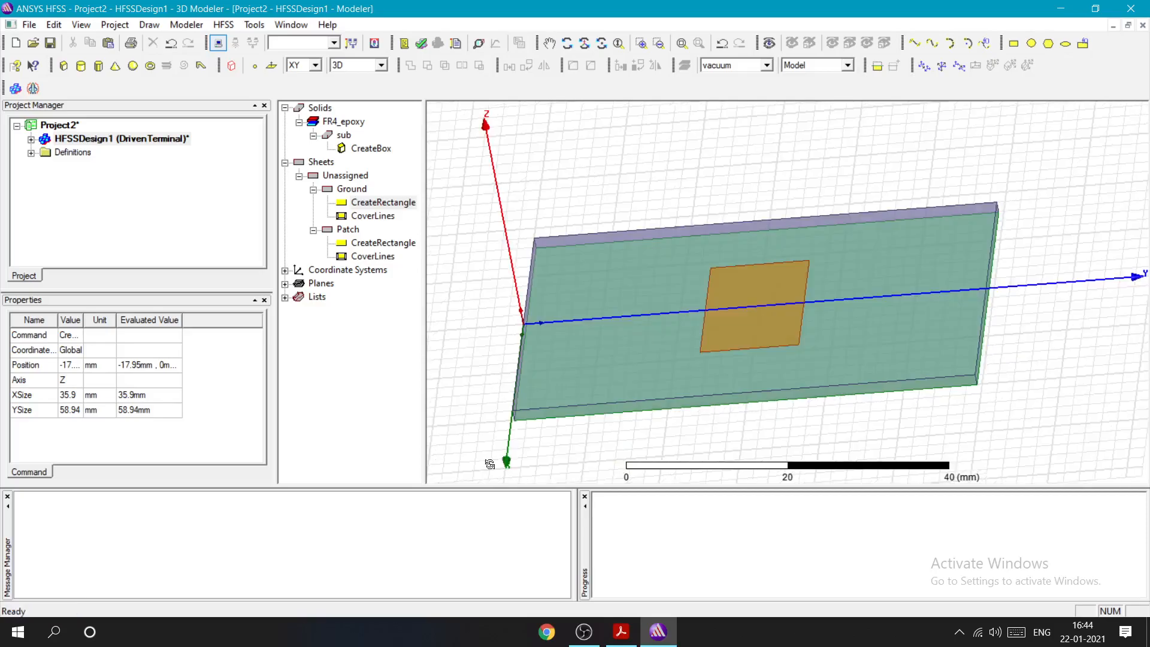
scroll(864, 385, down, 2)
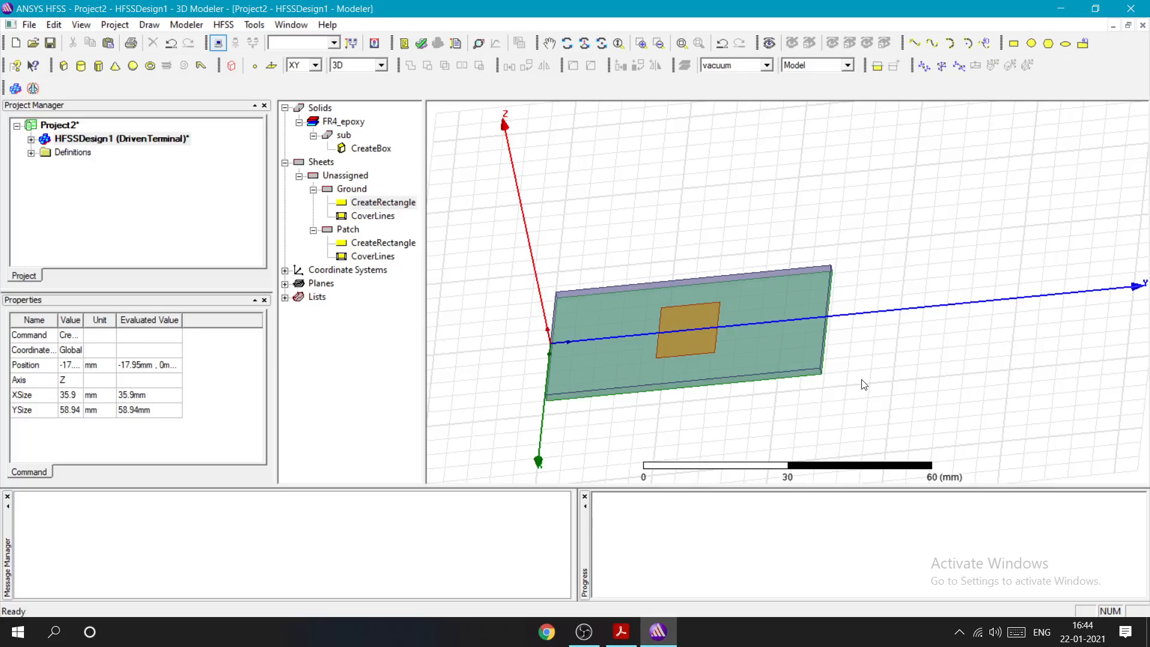
Step: Set the feed rectangle's position to -1.5295, 14.896, 0 mm, its XSize to 3.059 mm and its YSize to -14.896 mm
alt+drag(864, 385, 682, 346)
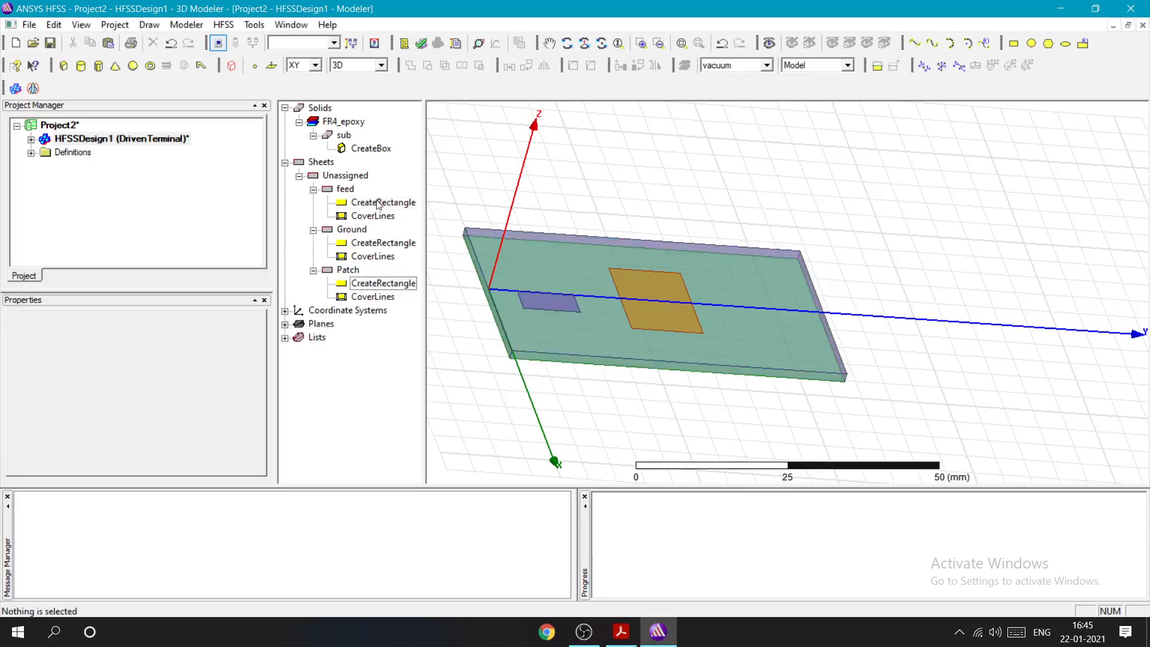
click(377, 204)
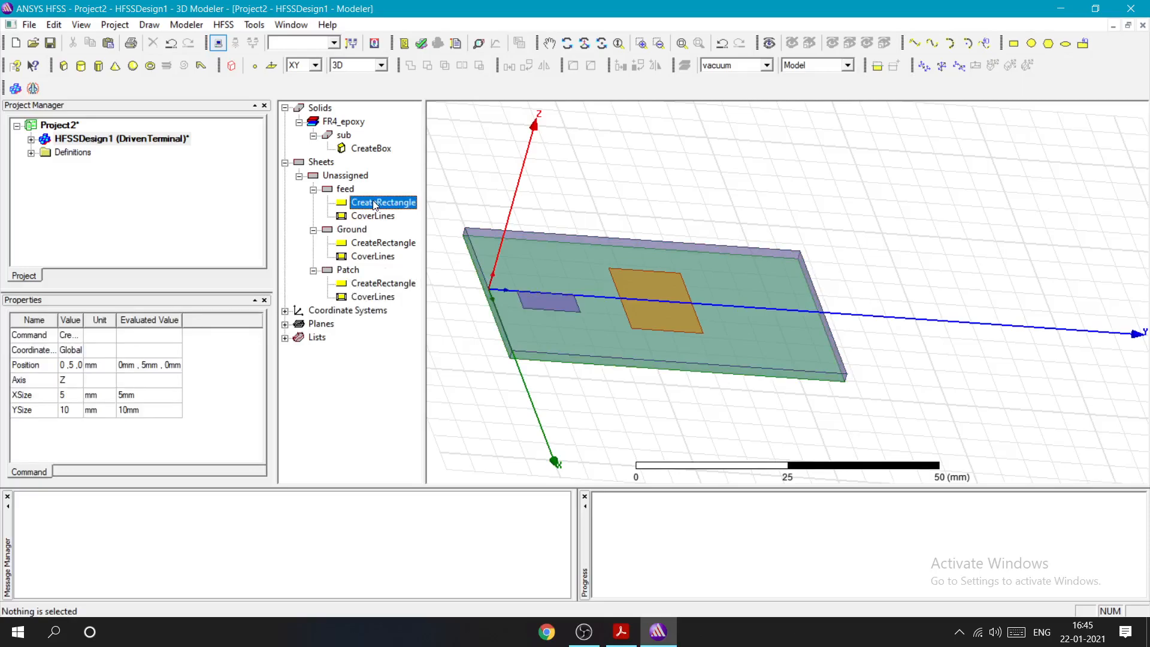
double_click(376, 205)
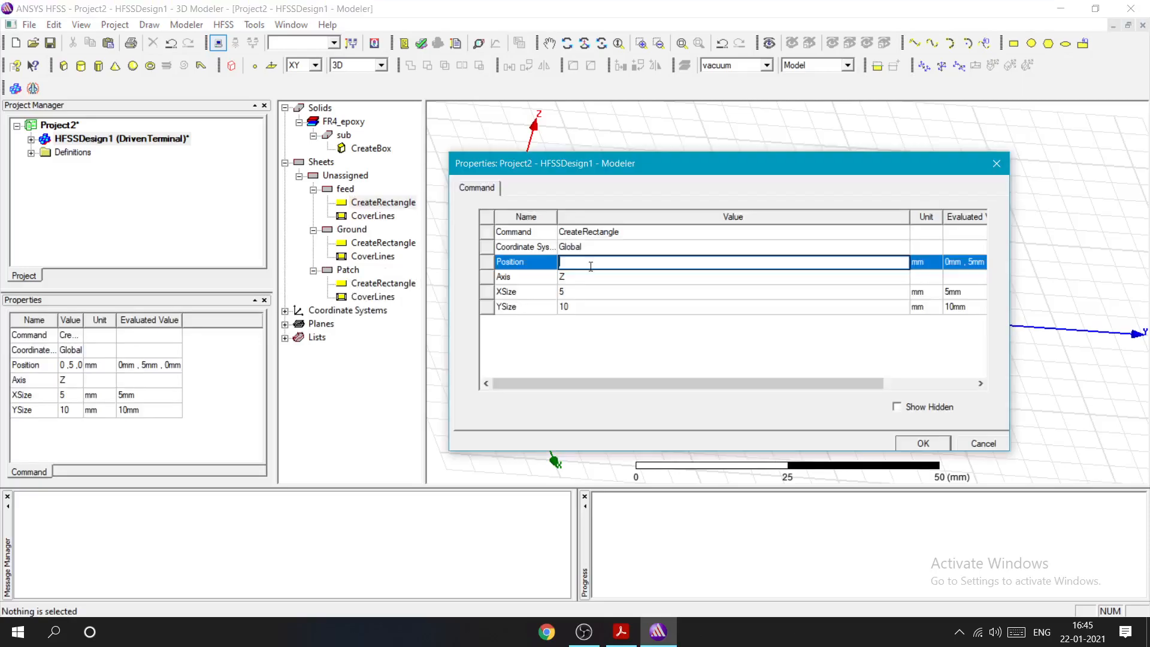
text(-1.5295 ,14.896 ,0)
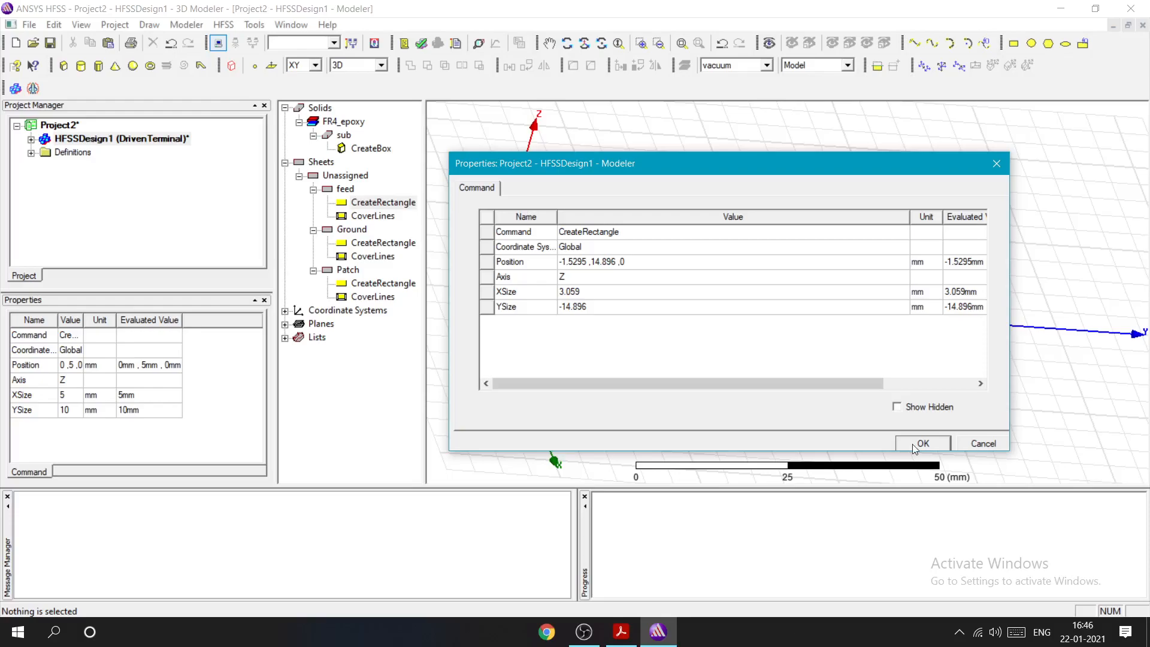
click(912, 444)
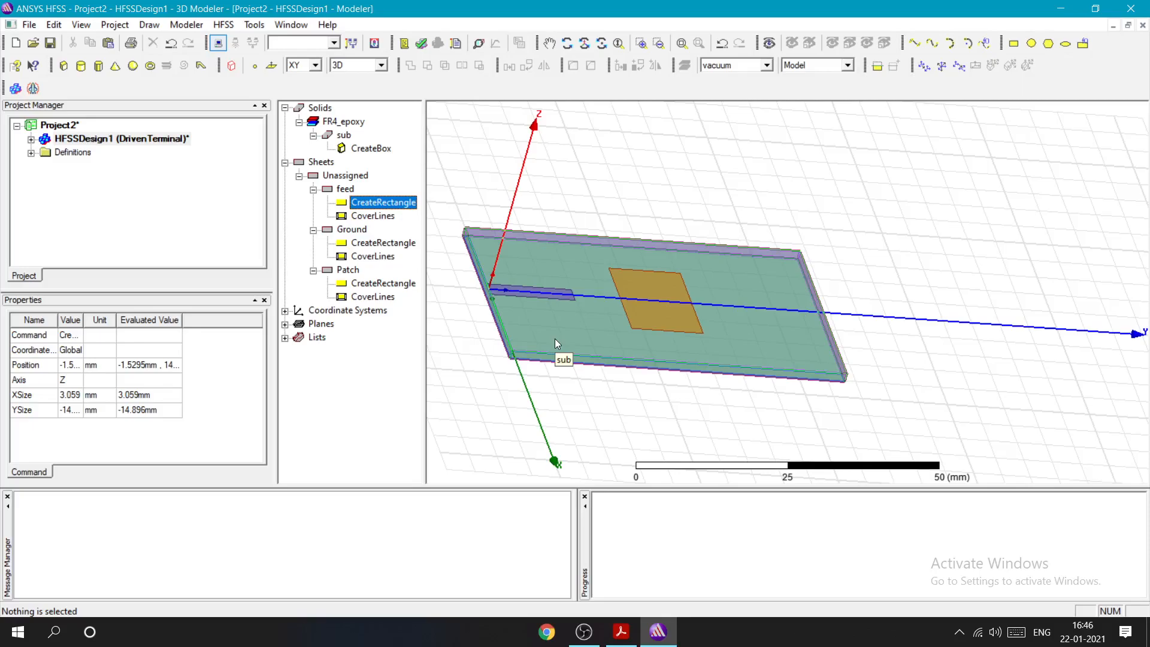
Step: Draw a small rectangle about 4 × 2 mm on the substrate's top face and name it edge_feed
scroll(469, 257, up, 5)
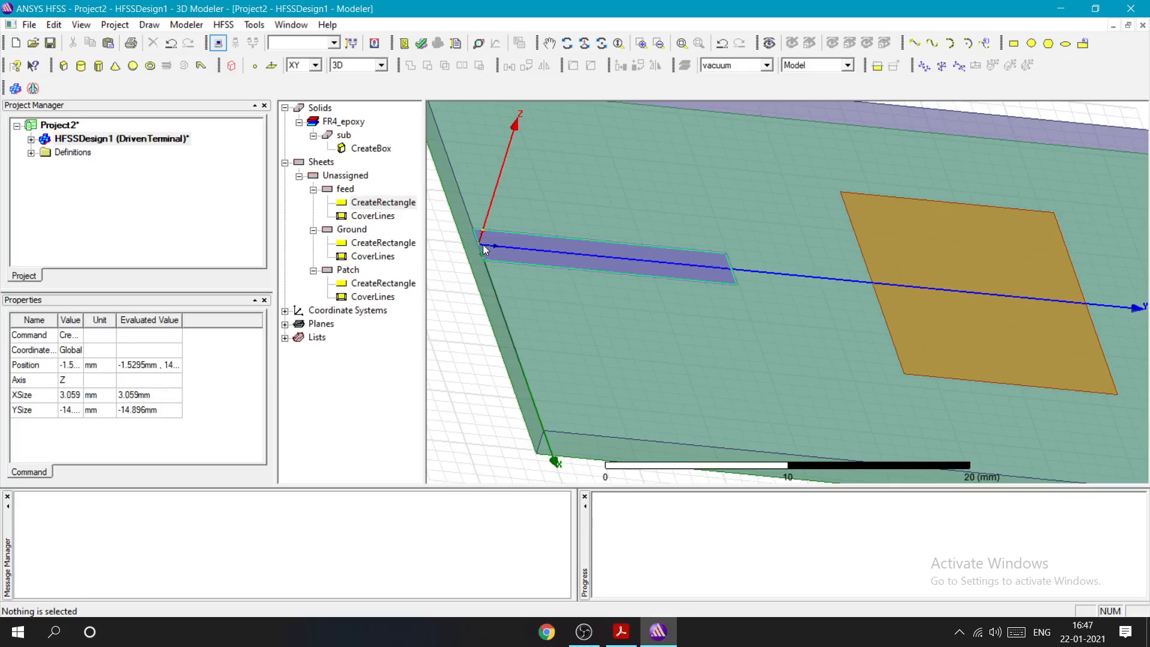
click(483, 245)
text(edge)
text(_)
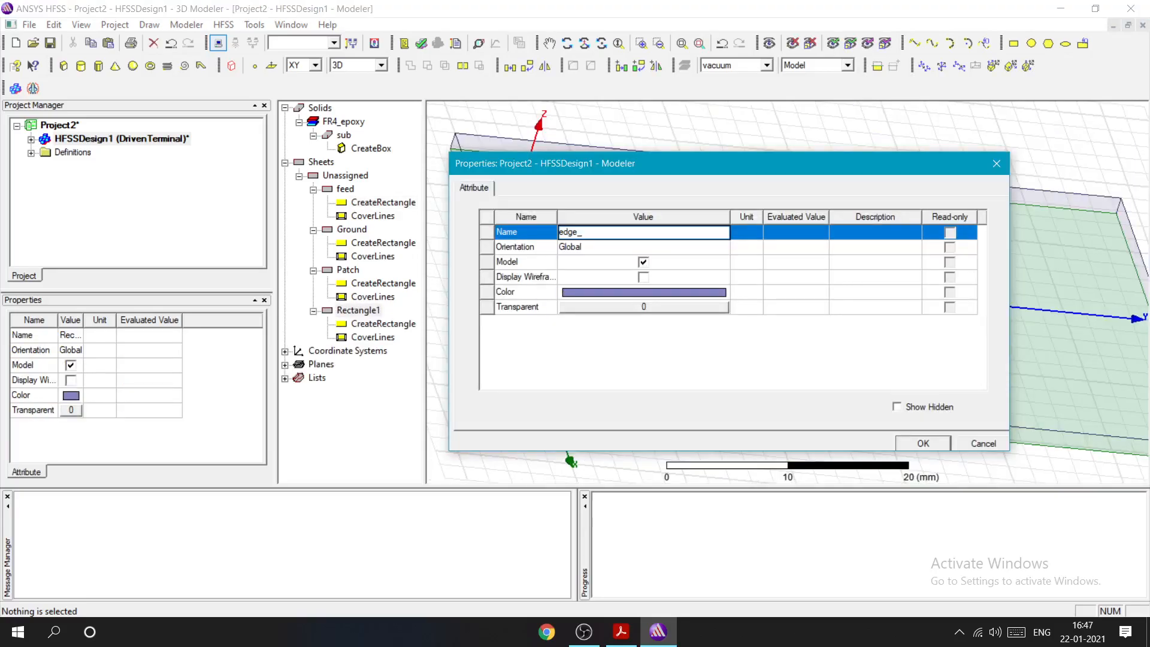
text(feed)
key(Return)
Step: Set the edge_feed rectangle's position to -0.3615, 23.19, 0 mm, its XSize to 0.723 mm and its YSize to -8.294 mm
text(-0.)
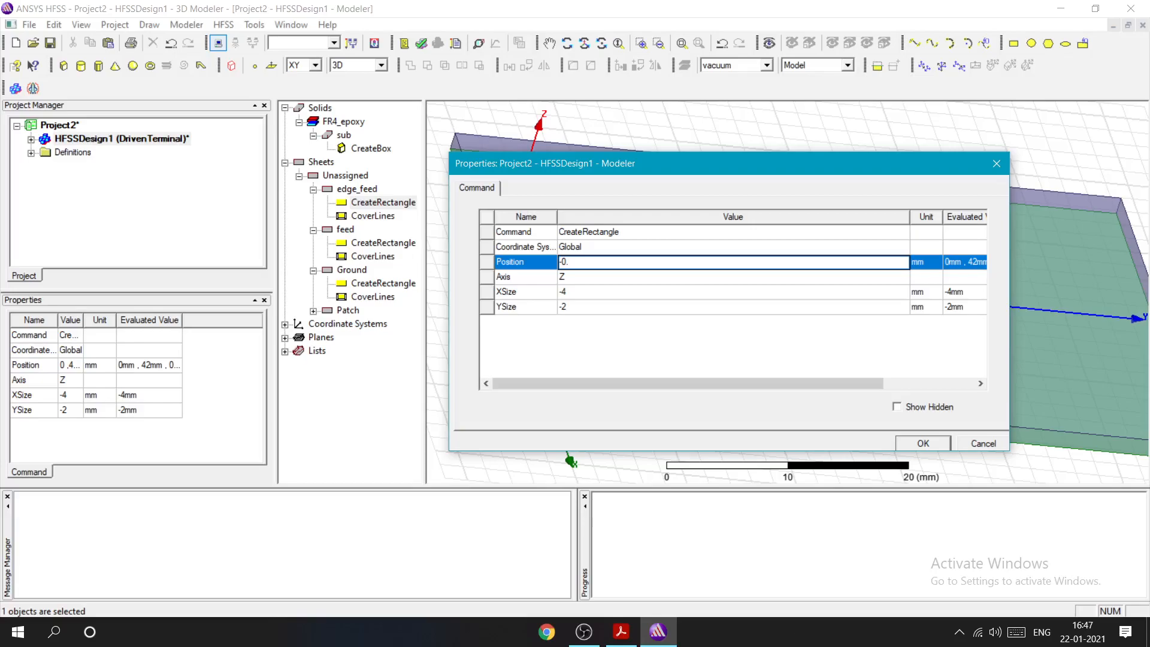
text(3615,23.19,0)
click(605, 294)
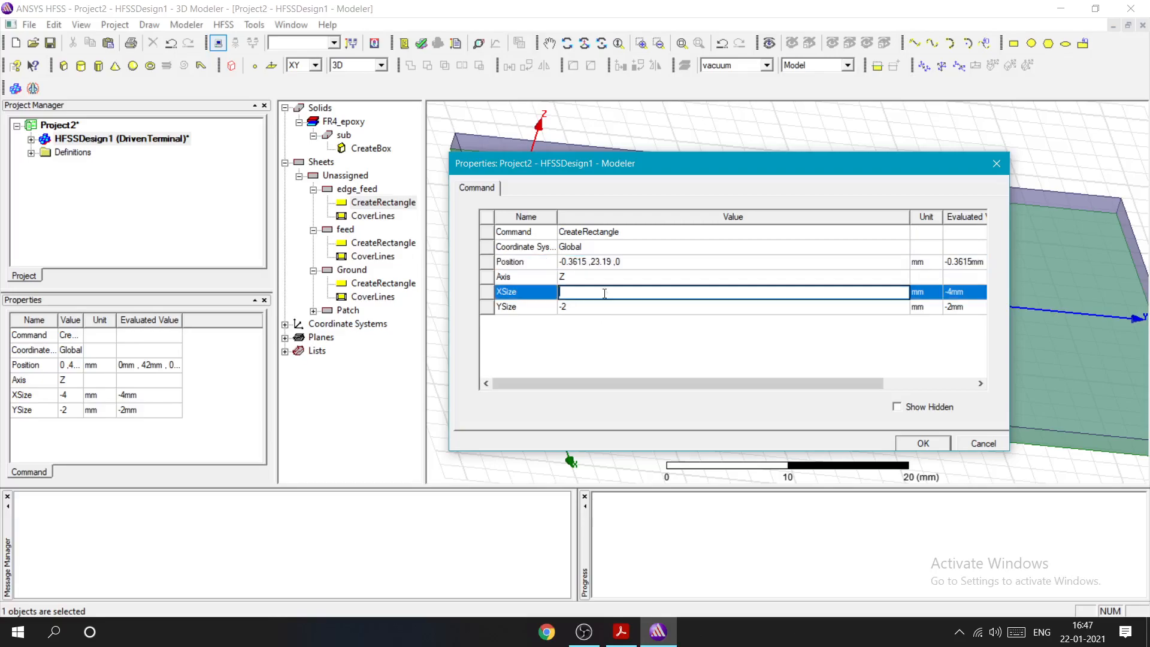
text(0)
text(.723)
key(Tab)
text(-8.29)
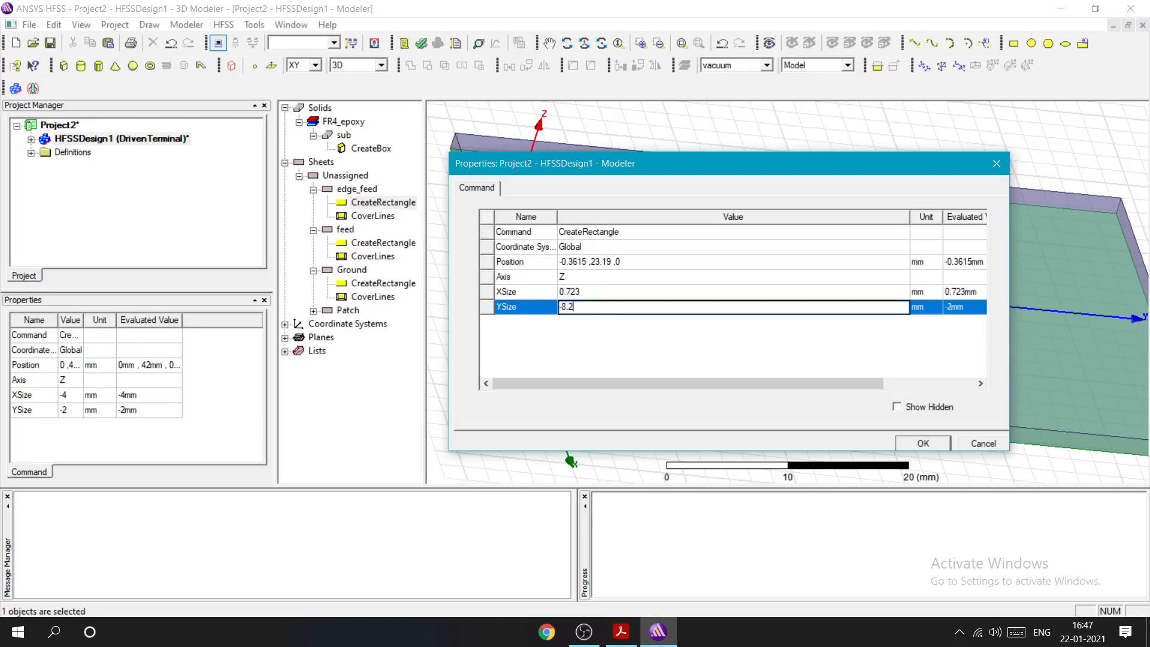
text(4)
key(Return)
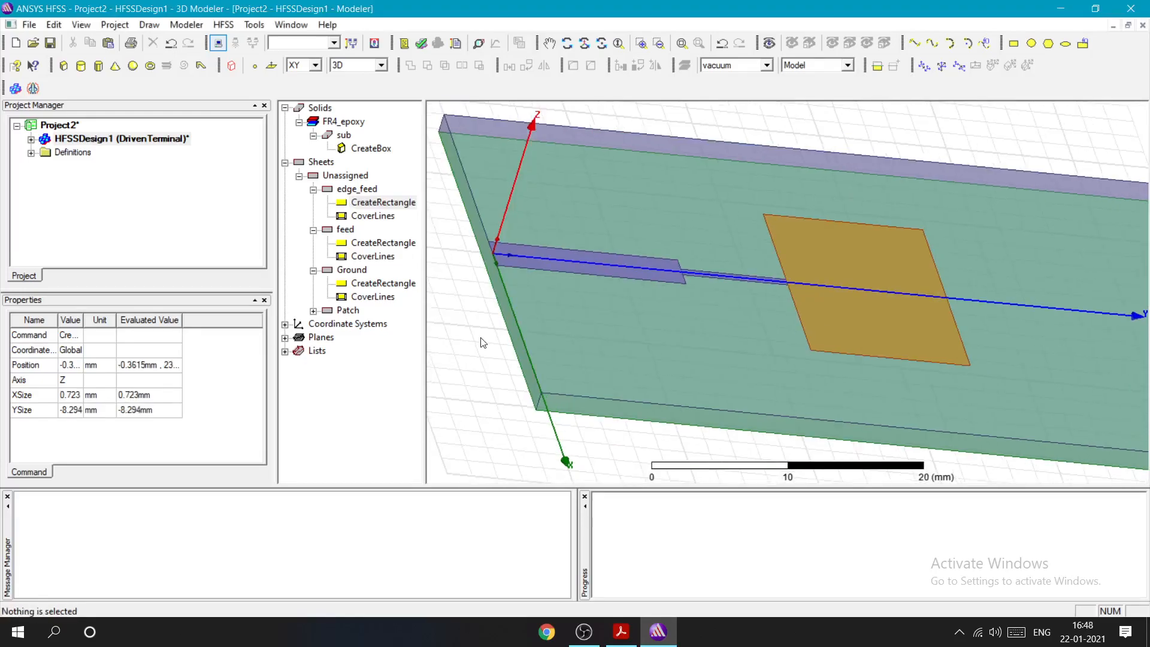
Step: Switch the feed's visibility off and on, and highlight edge_feed, feed and the substrate in turn to examine the geometry
alt+drag(483, 343, 573, 303)
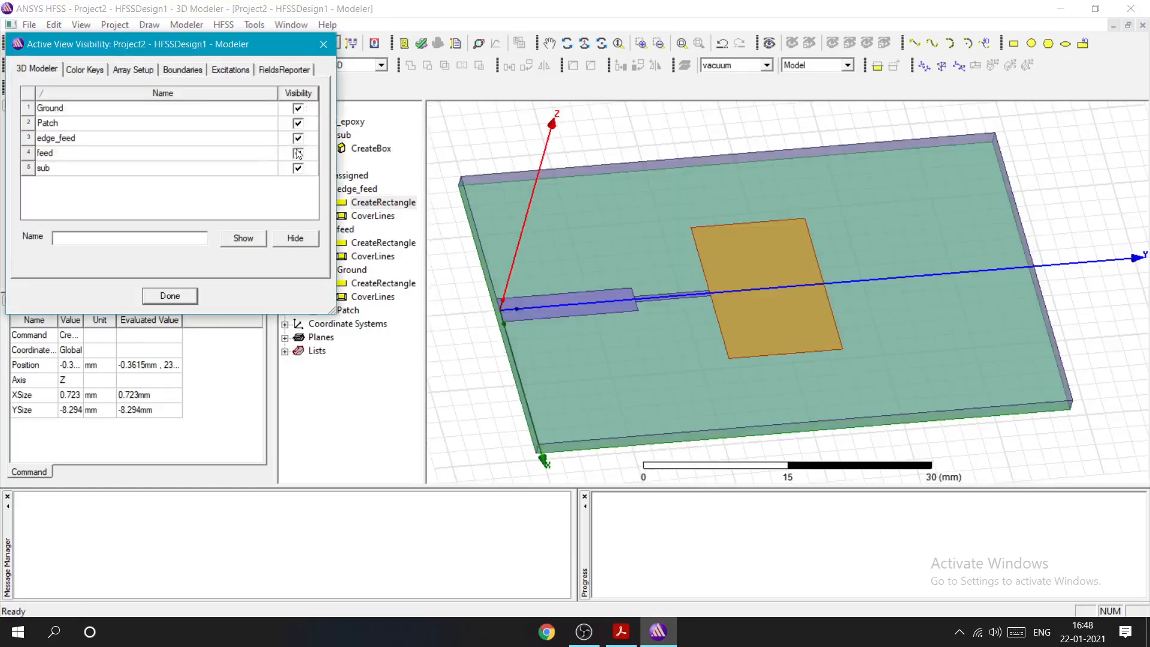
click(297, 153)
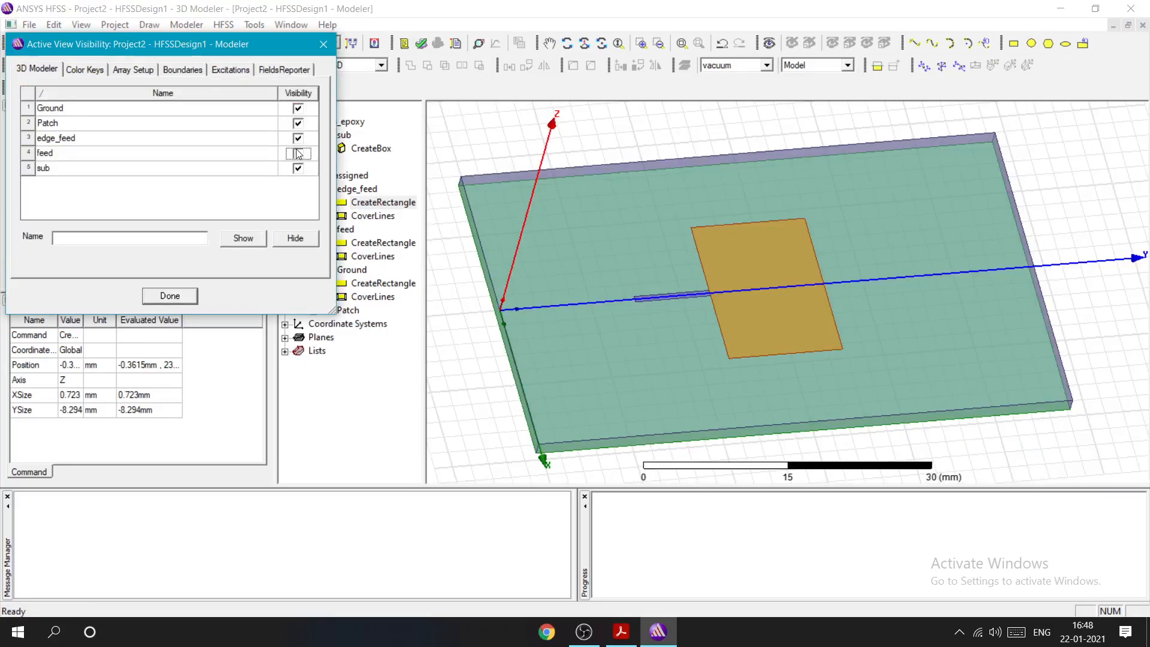
click(297, 154)
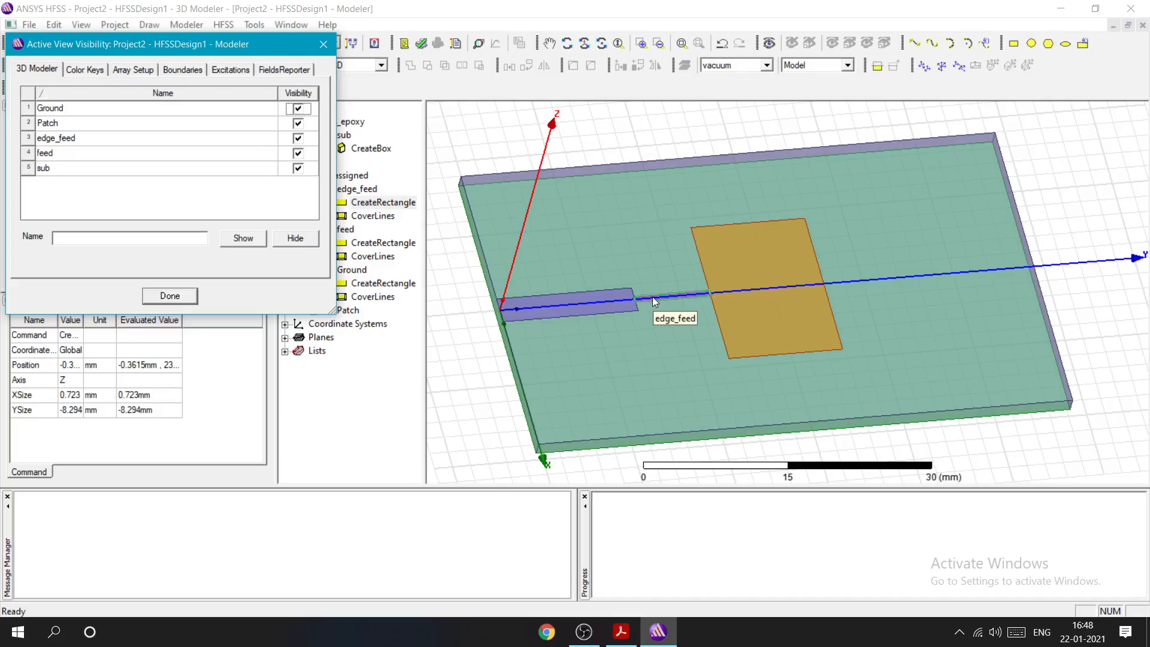
click(654, 299)
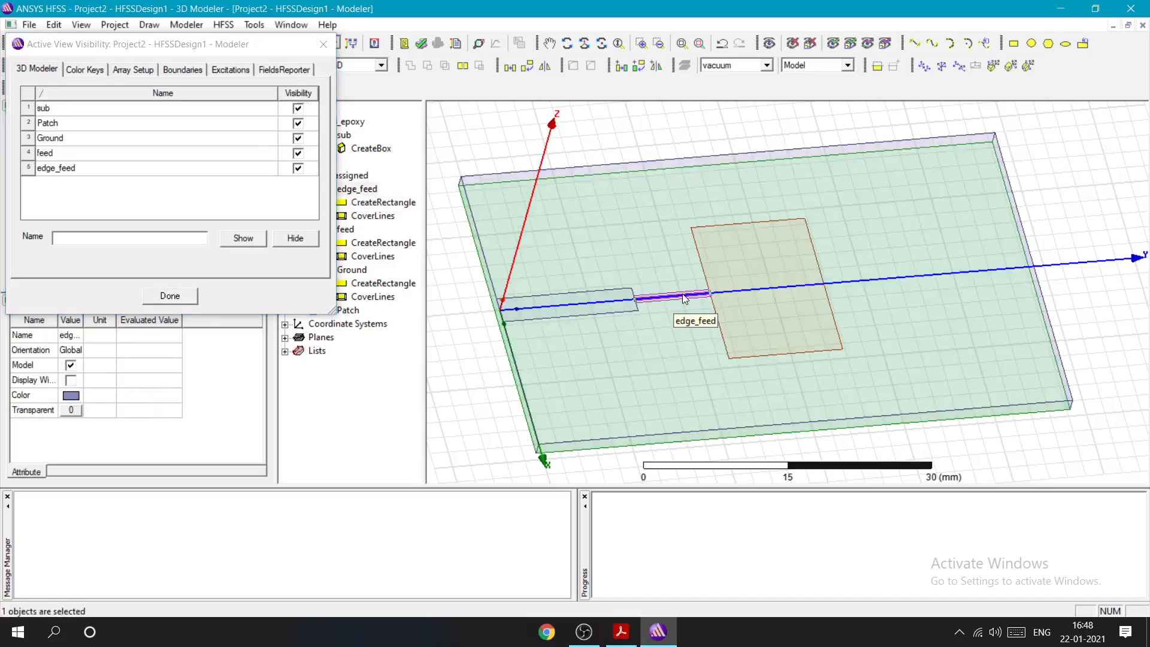
click(602, 305)
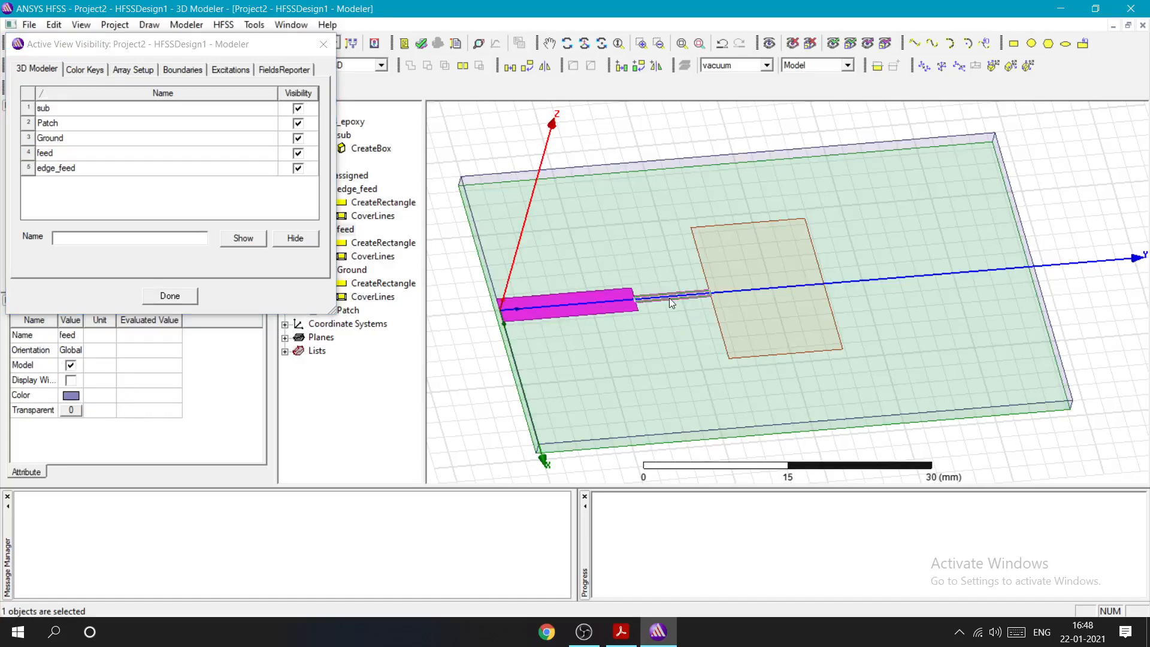
click(517, 343)
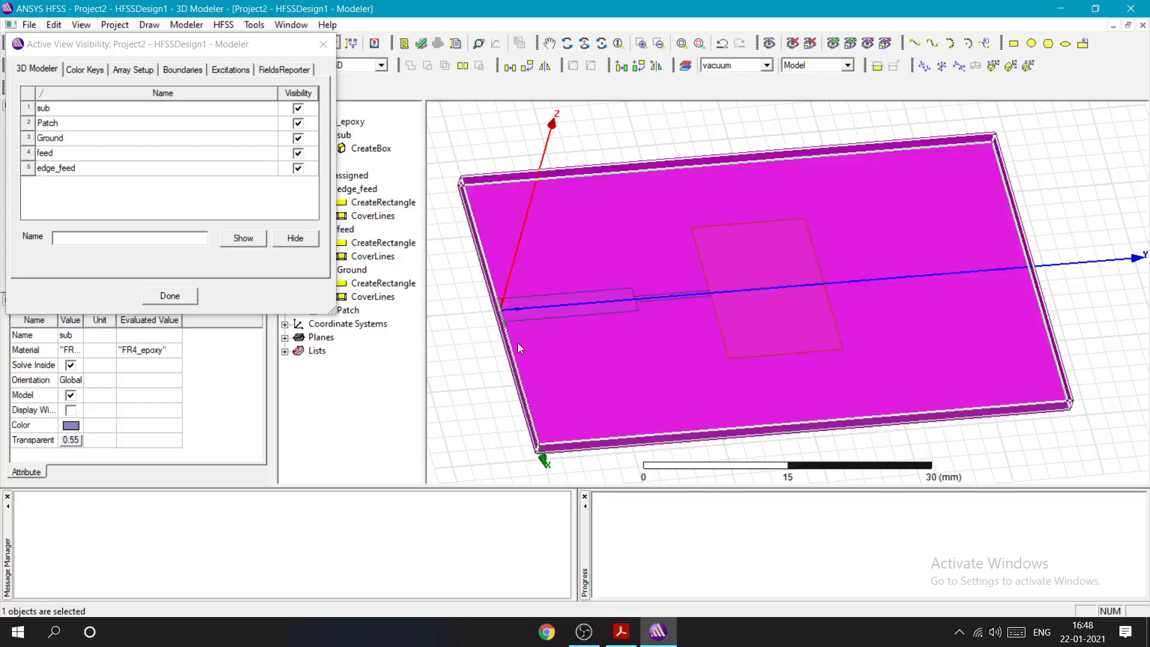
click(480, 351)
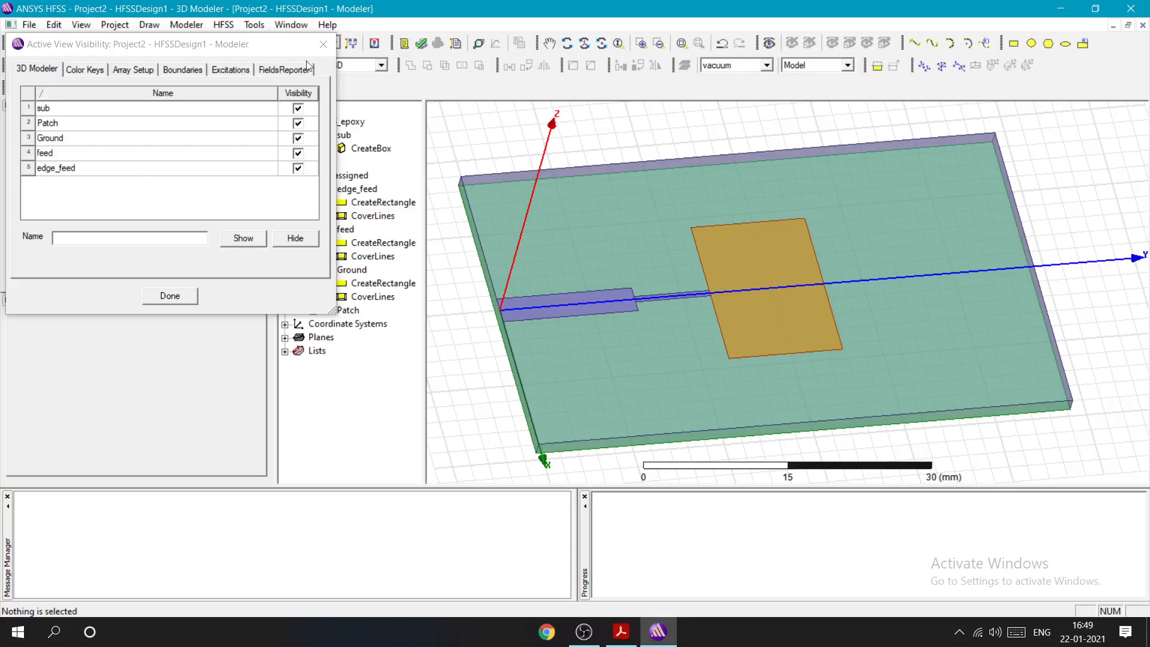
click(323, 44)
Step: Temporarily hide the substrate and the patch to inspect the ground plane and the two feed strips
click(569, 338)
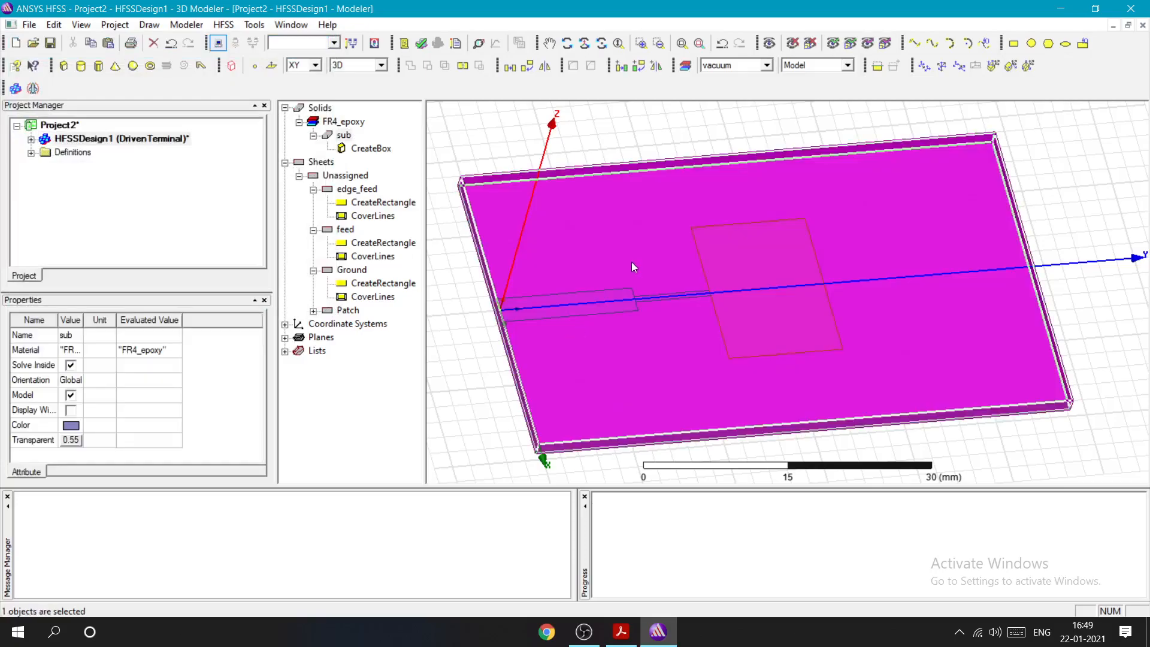
click(1118, 179)
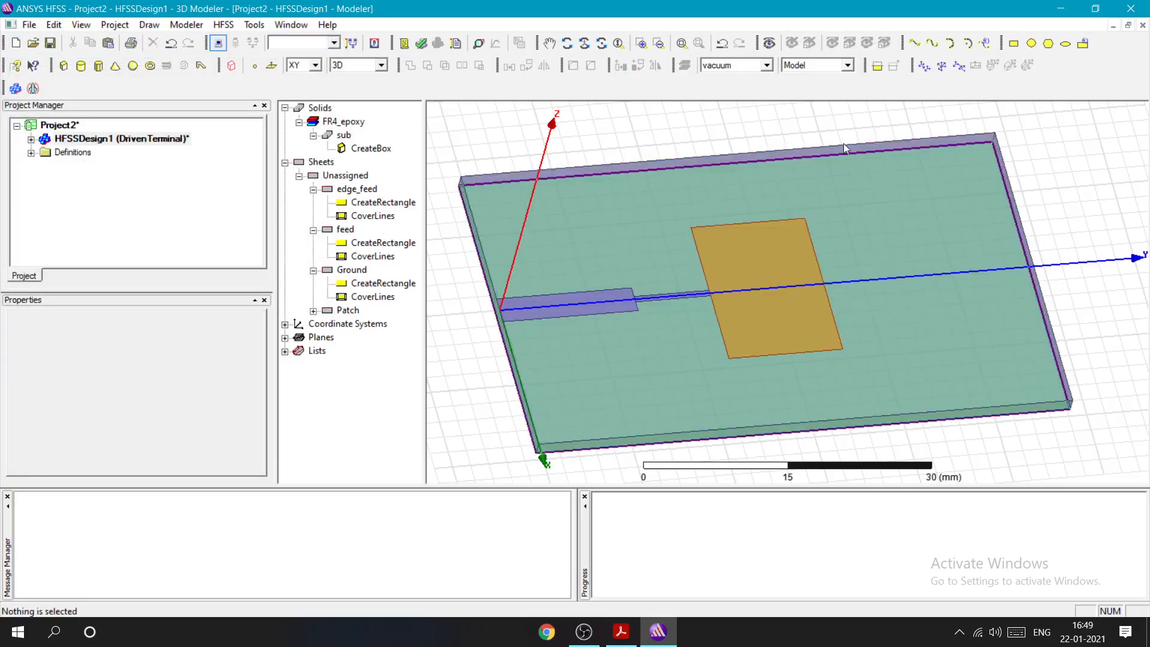
click(769, 43)
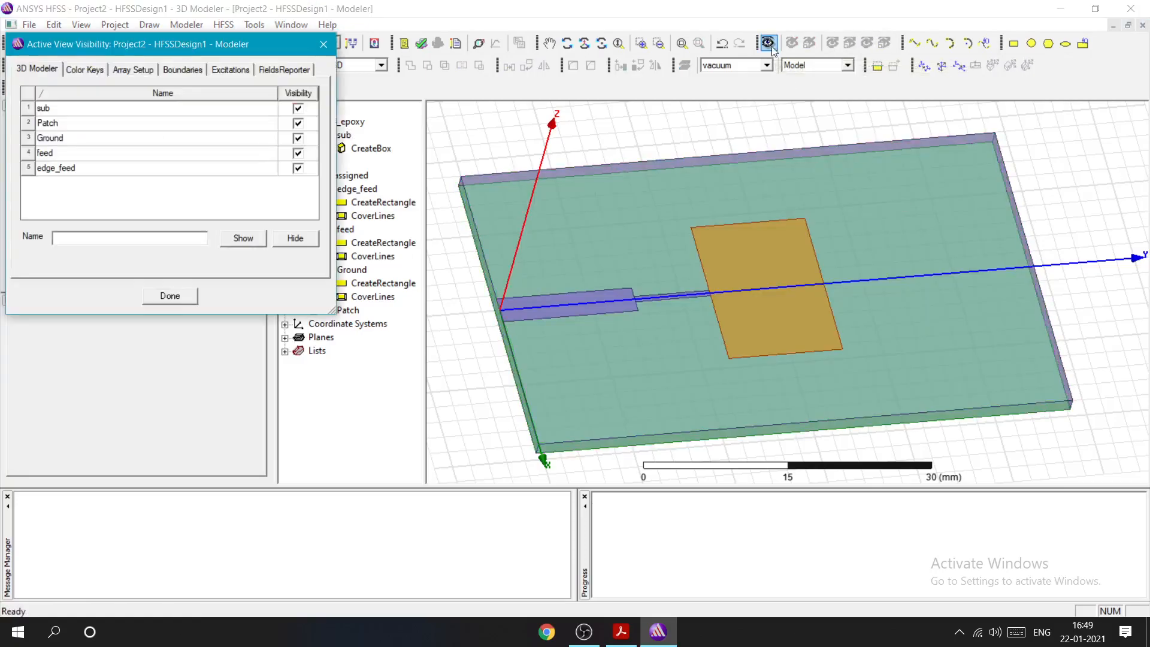
click(298, 109)
click(297, 109)
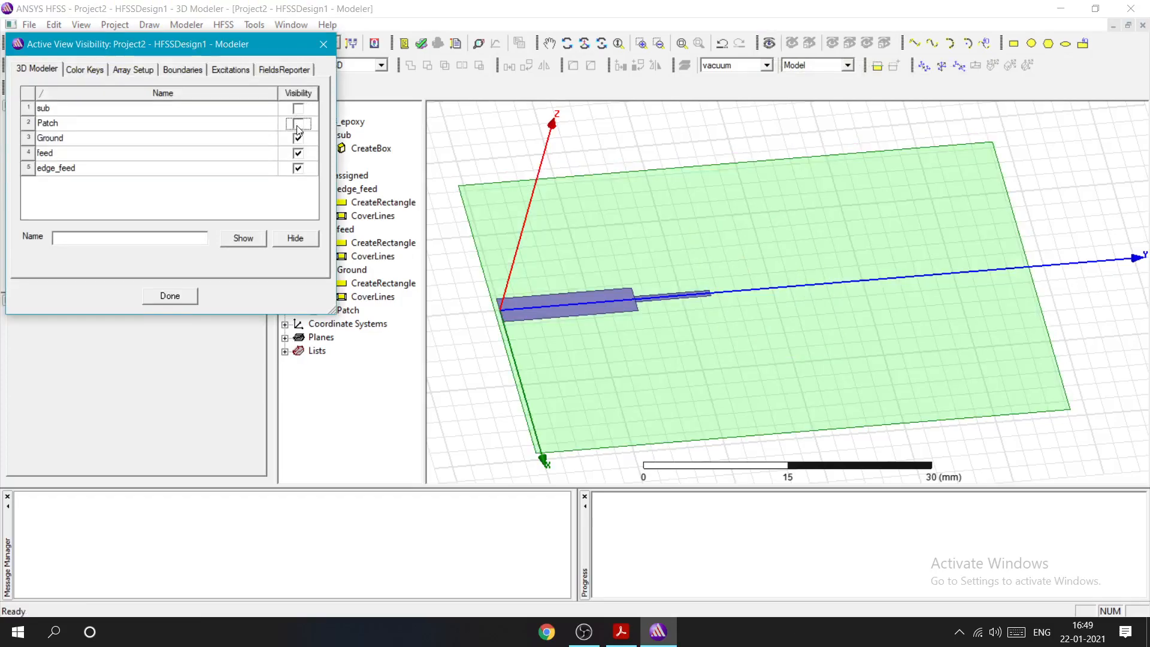
click(323, 44)
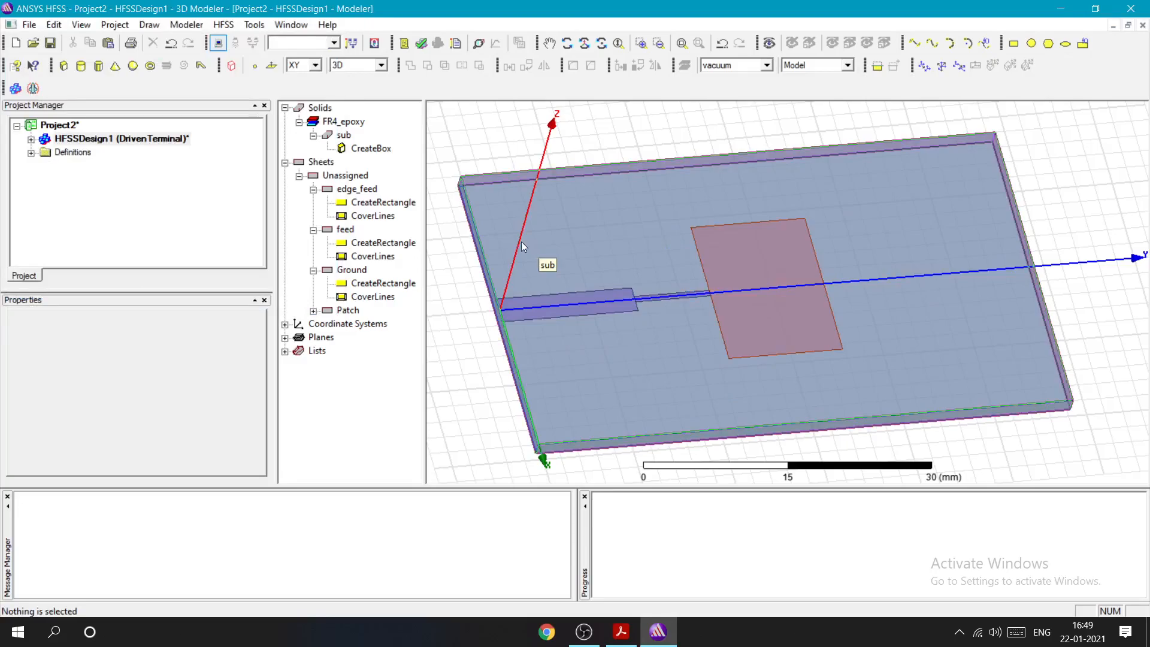
alt+drag(486, 380, 543, 368)
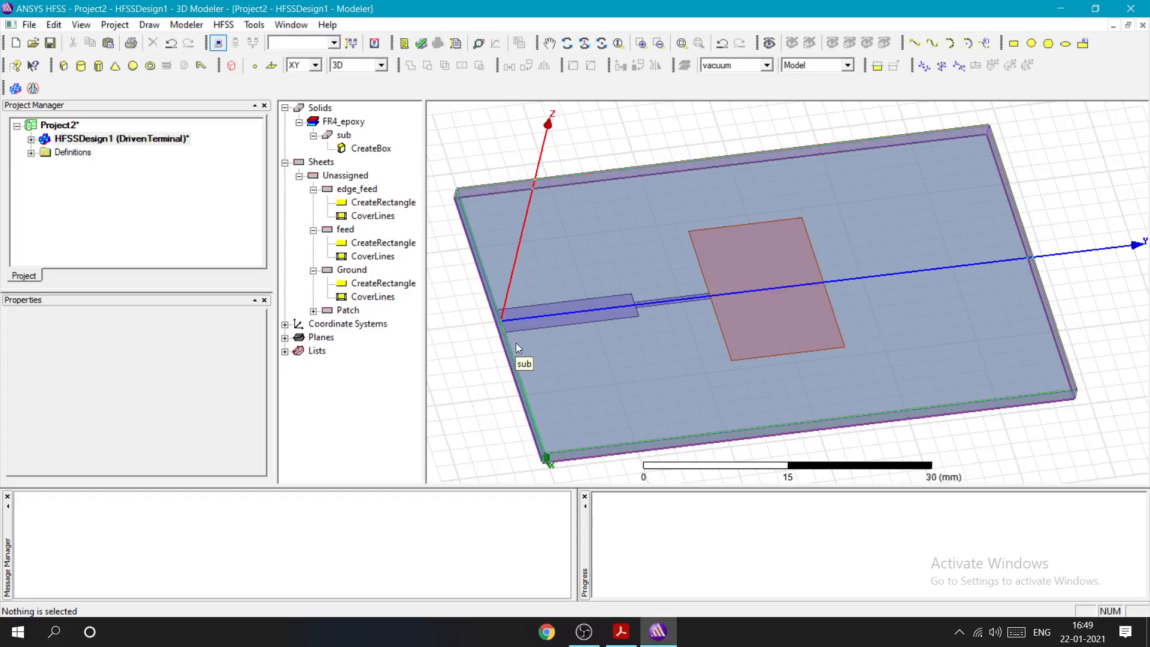
click(541, 314)
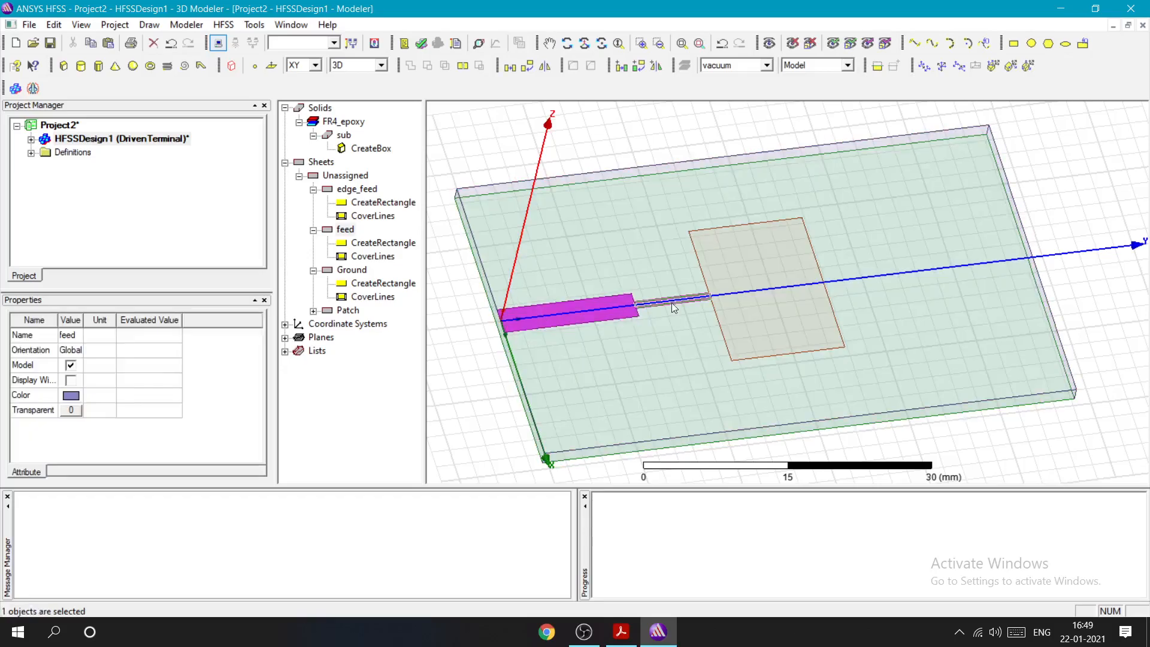
ctrl+click(728, 308)
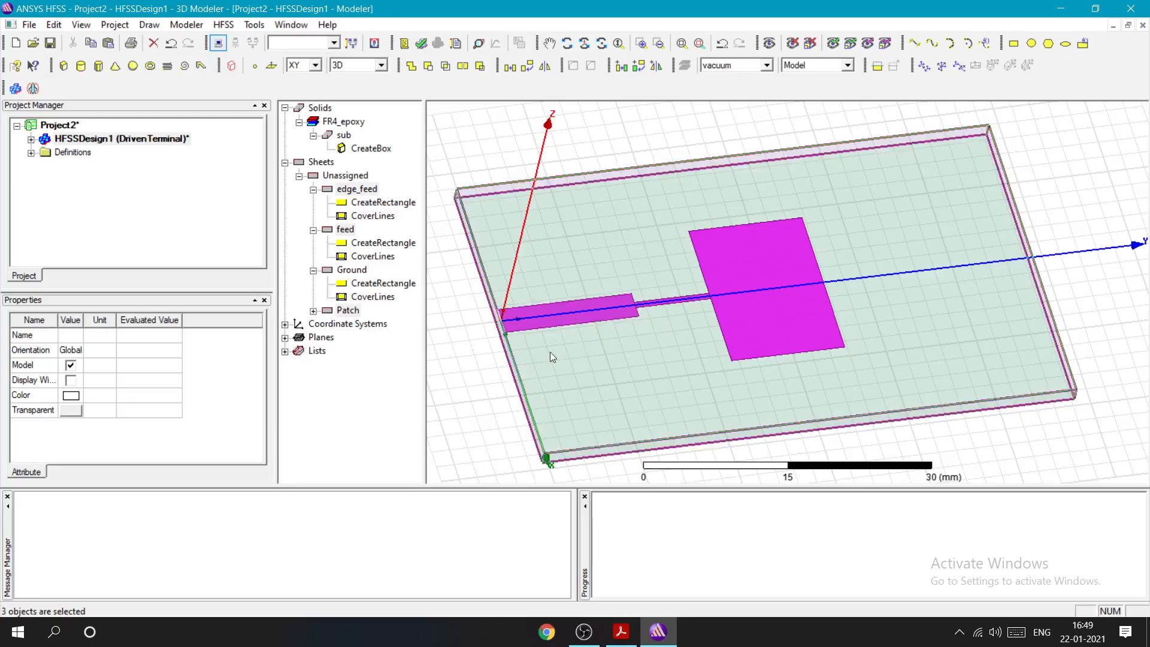
click(474, 362)
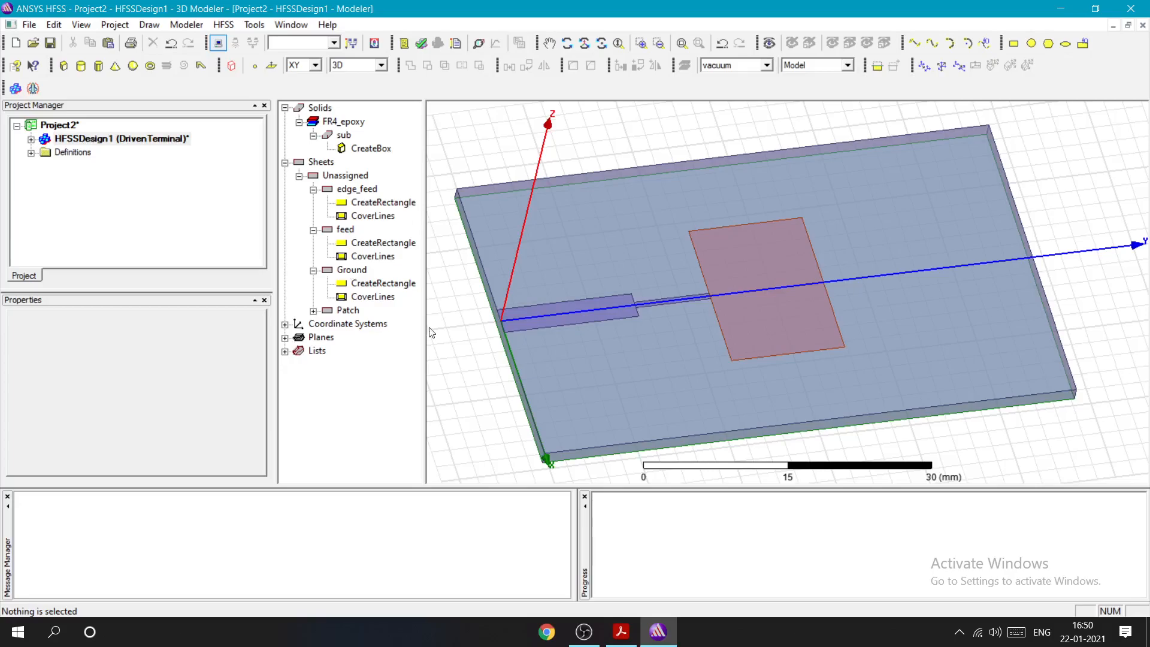
click(669, 300)
click(465, 349)
Step: Unite Patch, feed and edge_feed into a single sheet, with Patch selected first
click(349, 310)
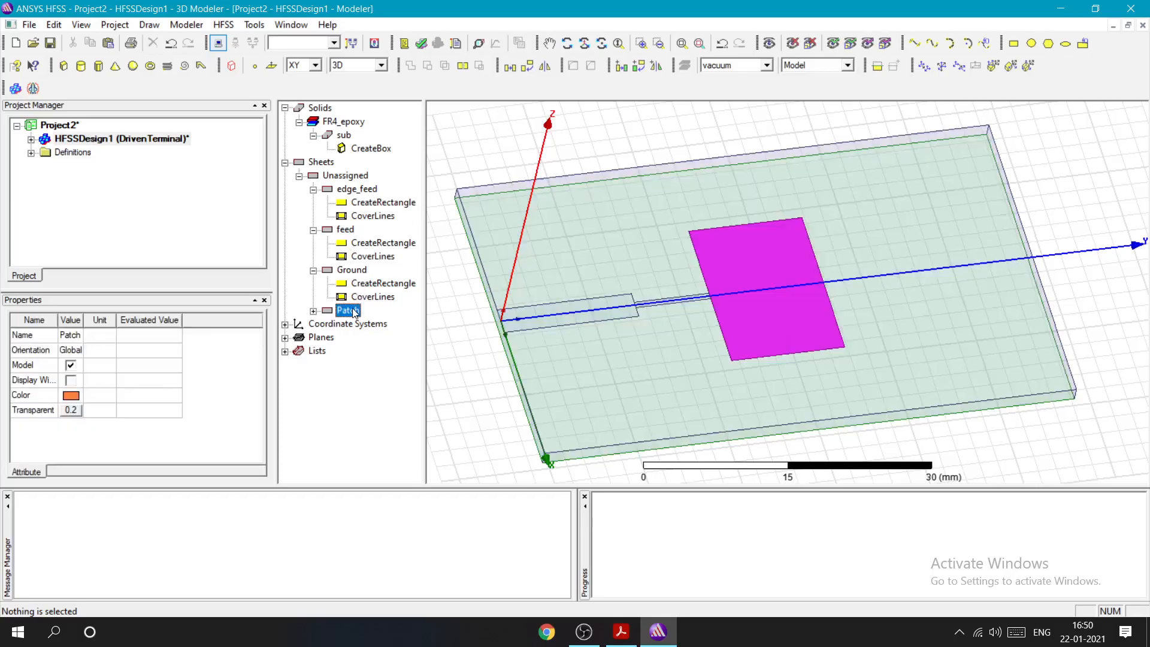
ctrl+click(348, 232)
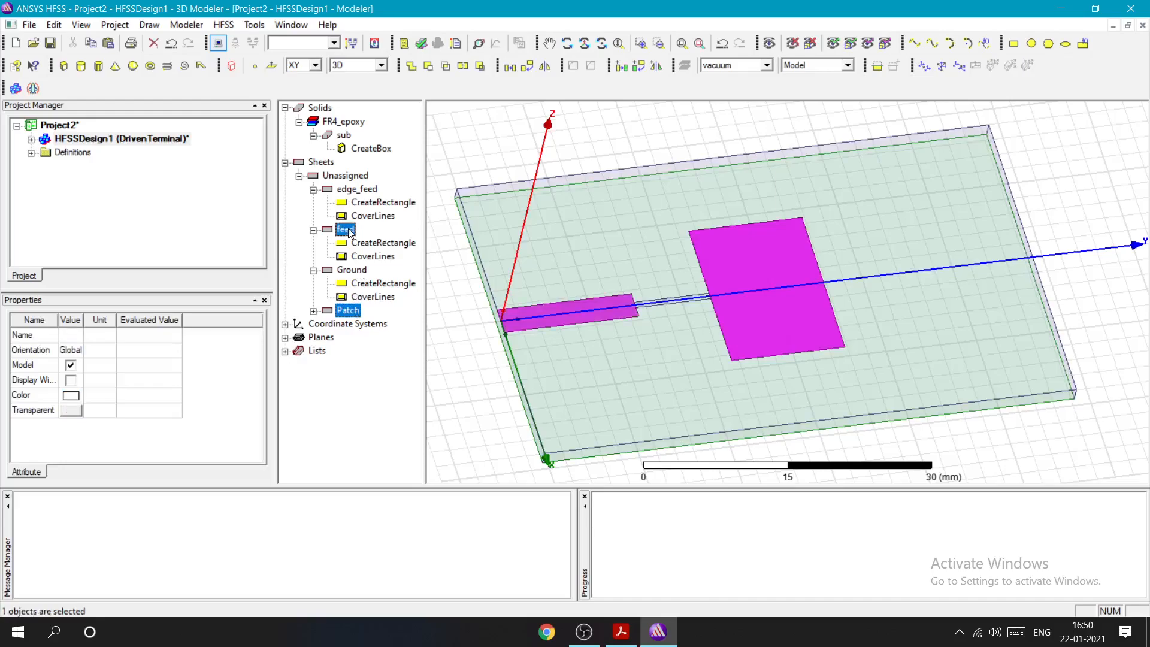
ctrl+click(359, 190)
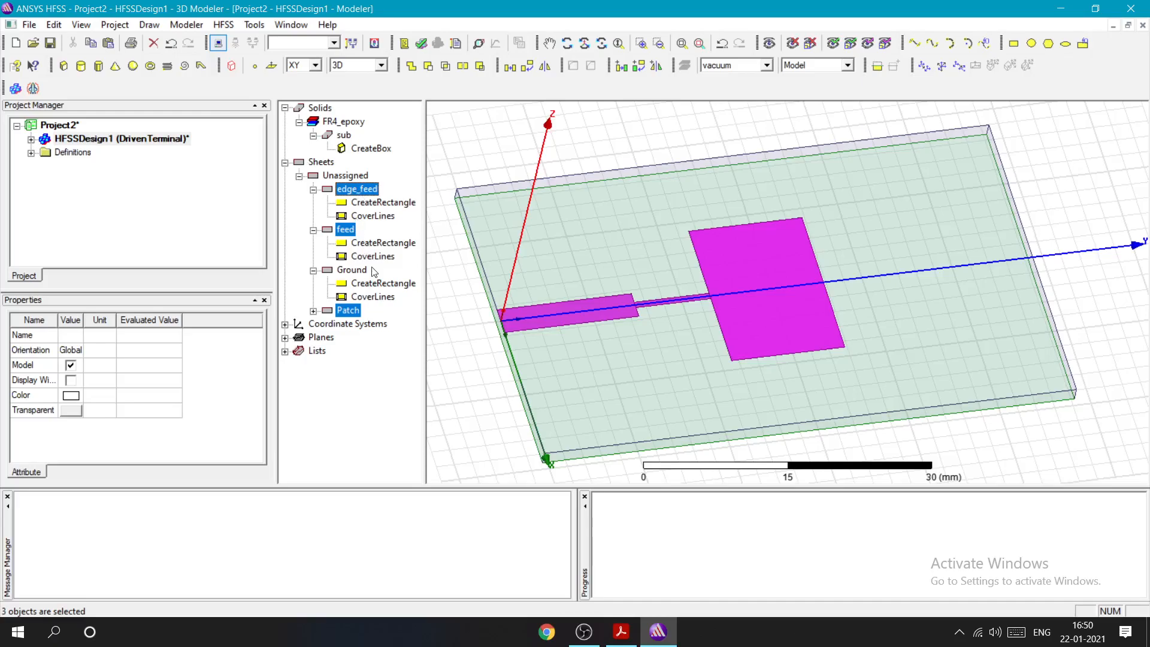
click(411, 71)
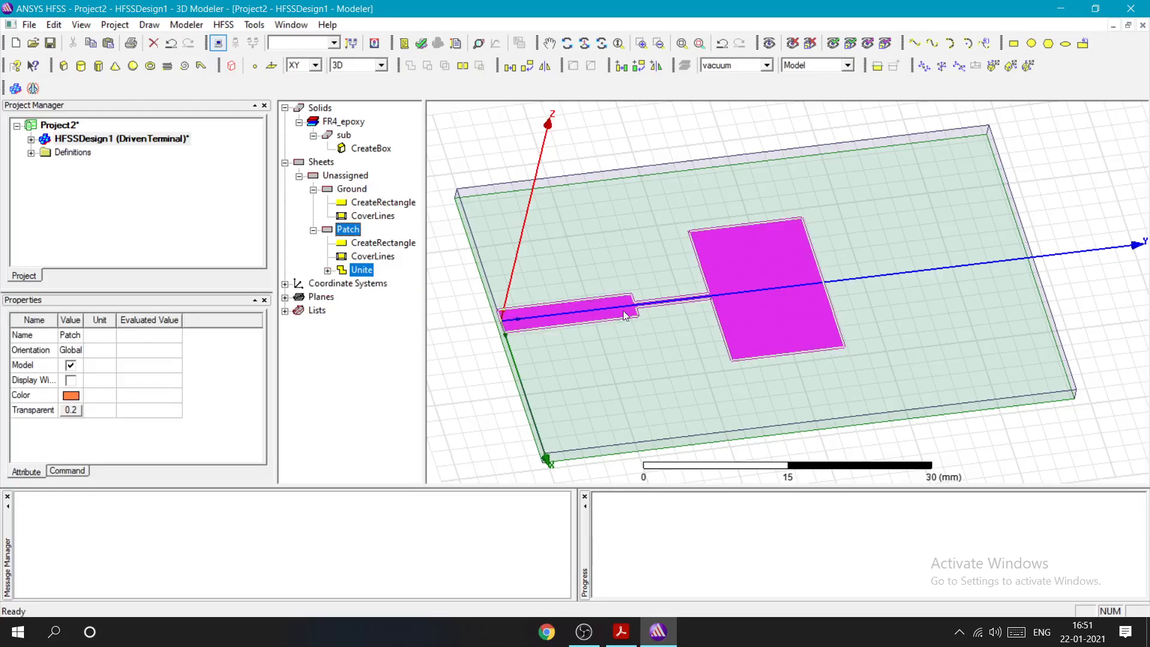
click(495, 411)
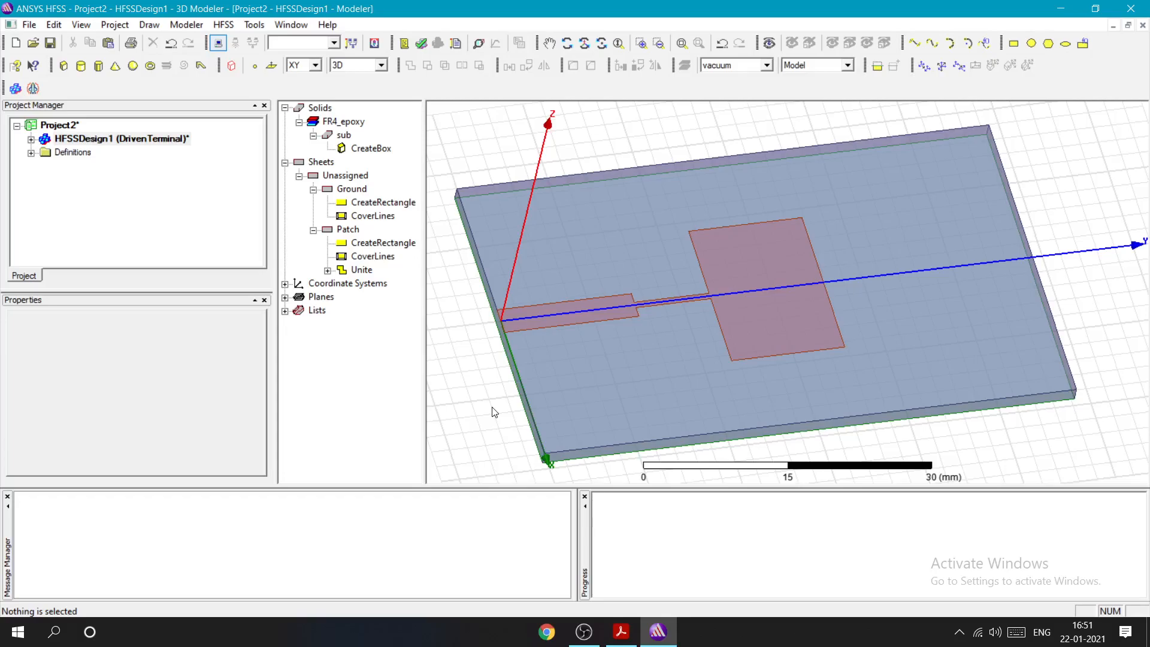
Step: Assign a Perfect E boundary to the Ground sheet, keeping the default name and leaving Infinite Ground Plane off
click(313, 230)
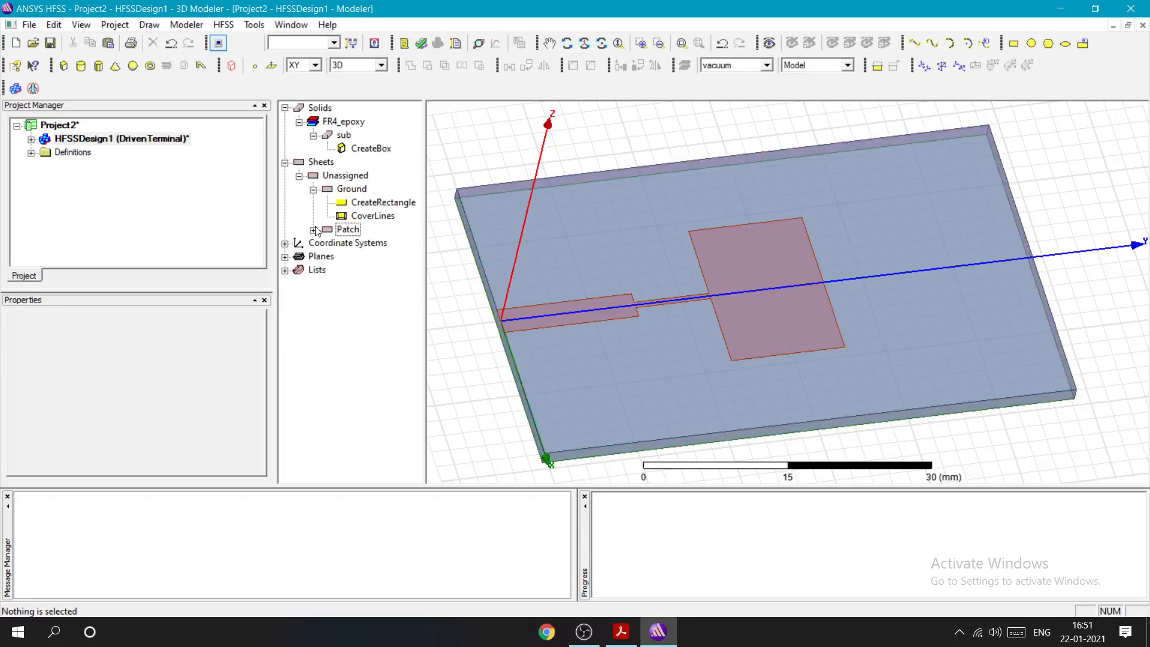
click(313, 189)
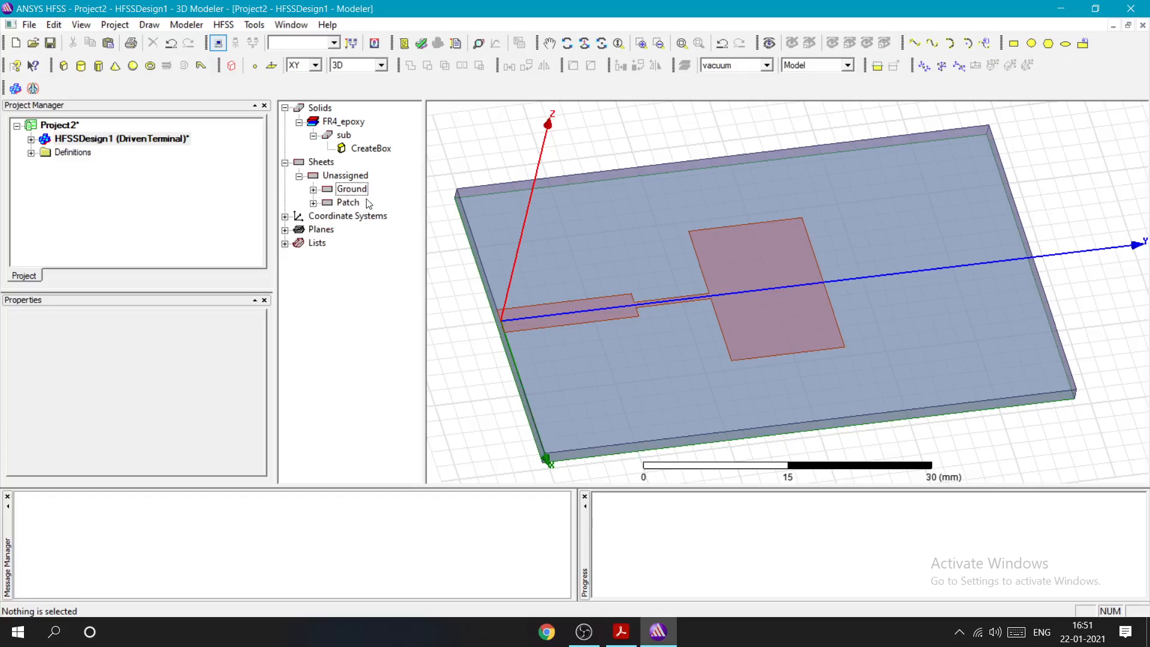
right_click(341, 190)
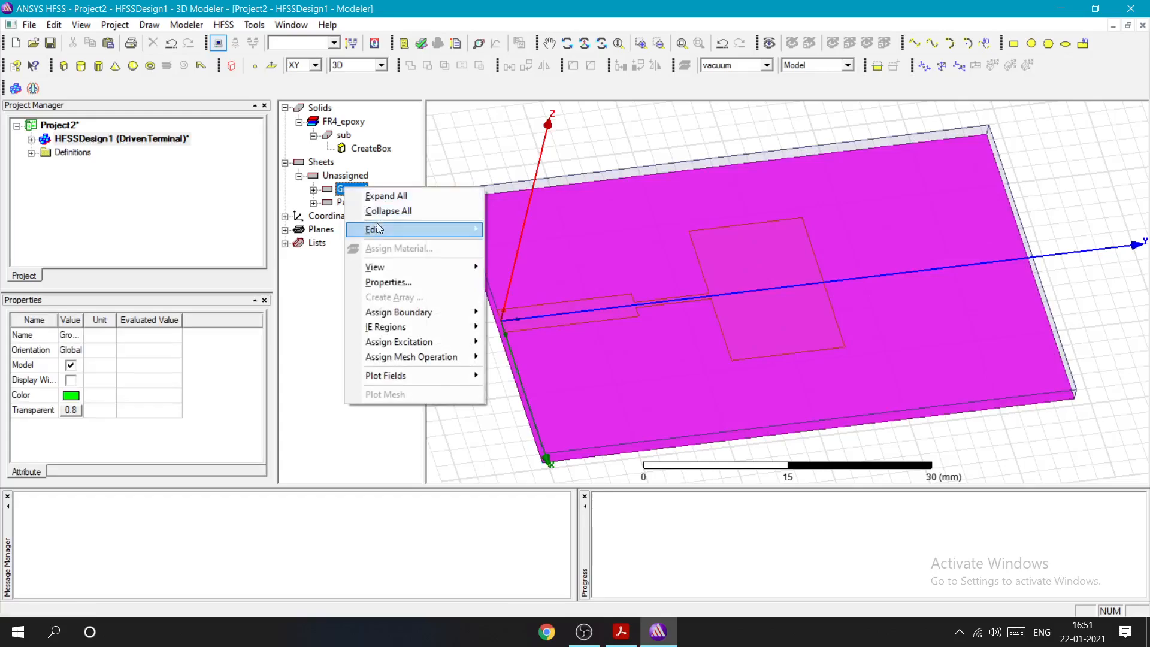
click(337, 191)
right_click(351, 190)
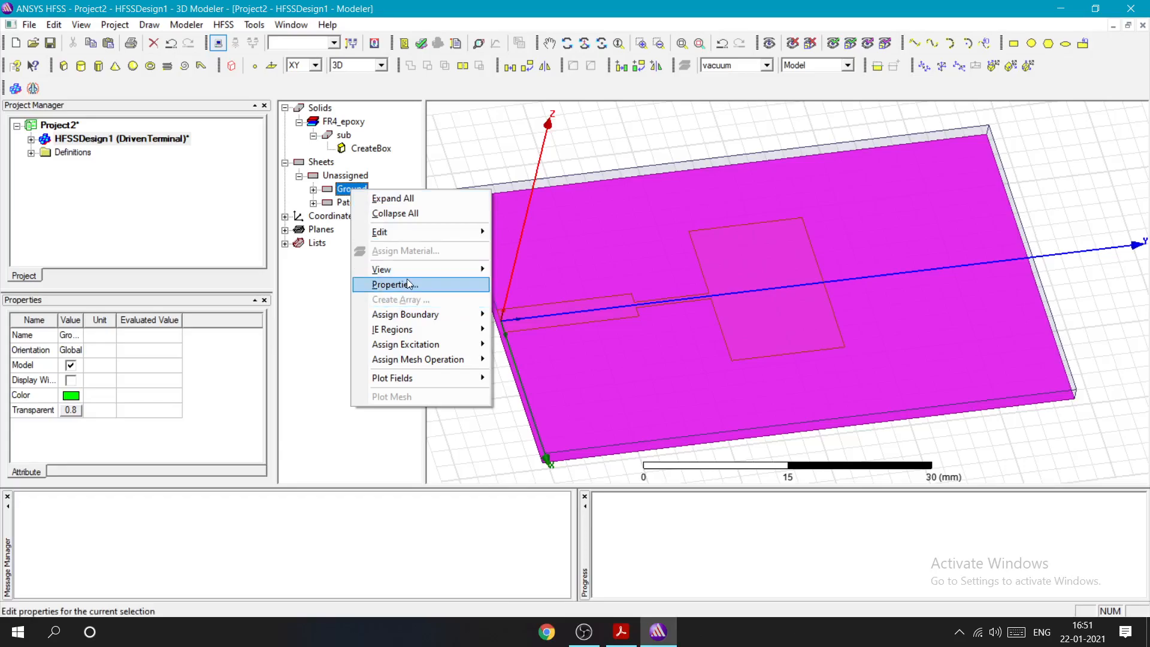
mouse_move(420, 317)
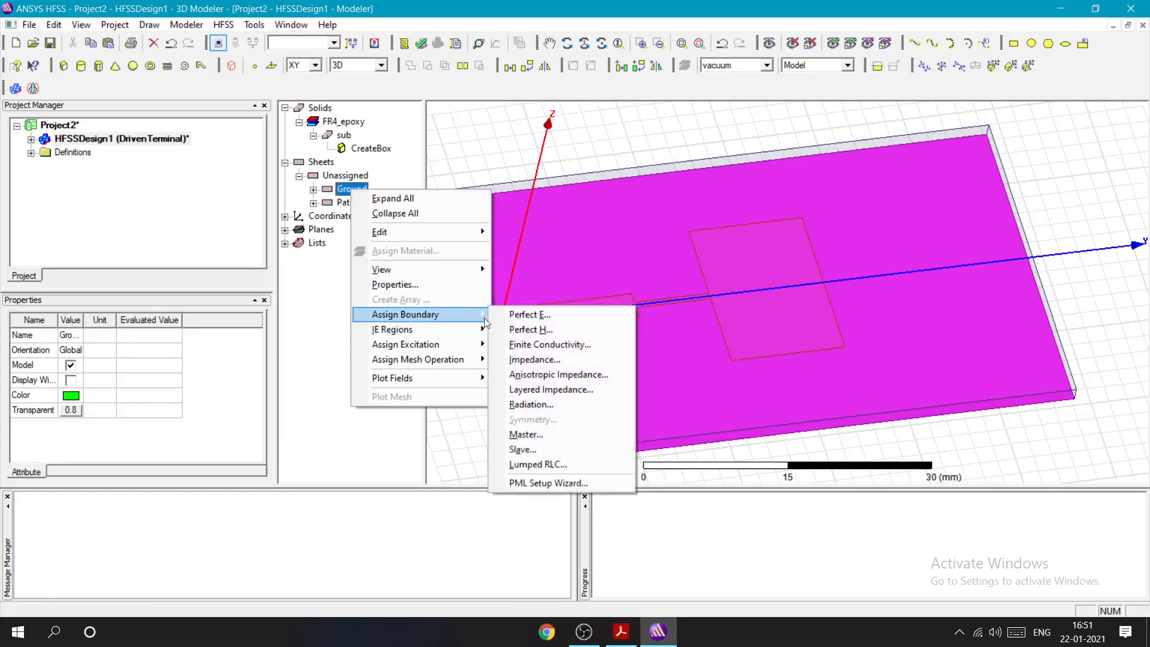
click(534, 316)
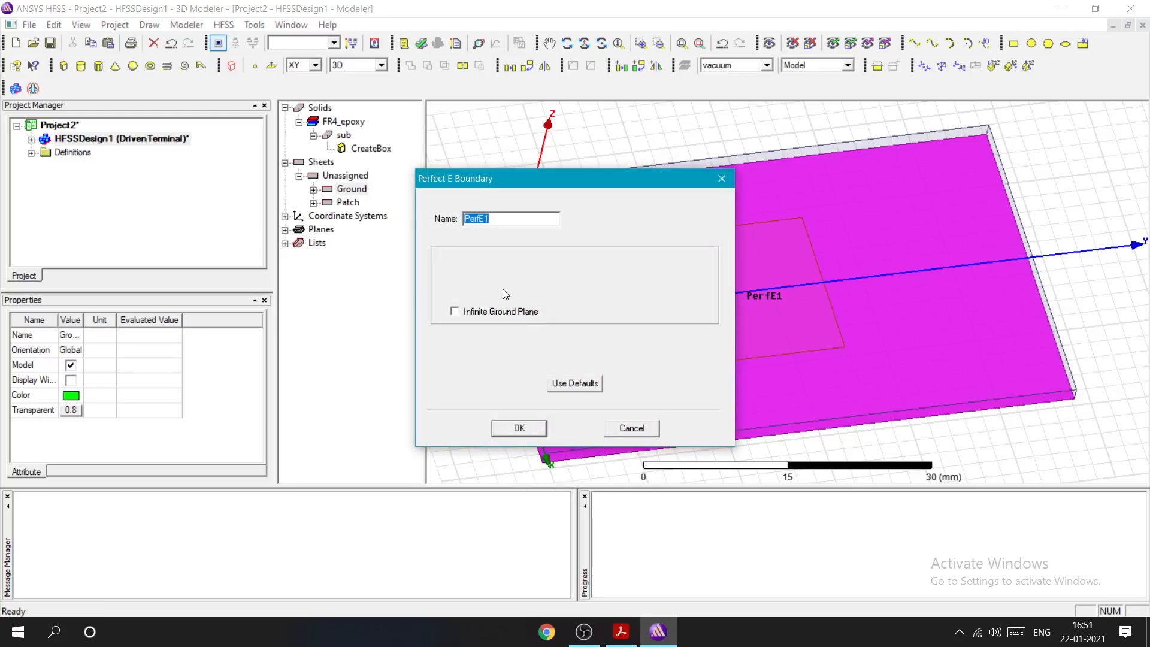
click(538, 431)
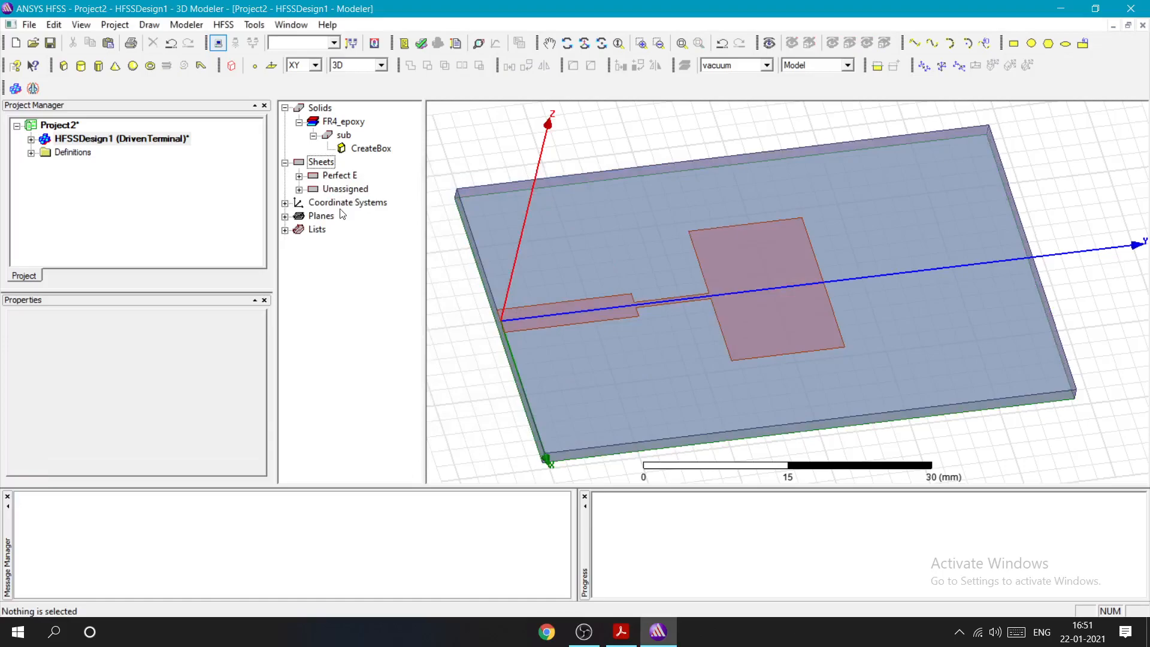
Step: Assign a Perfect E boundary to the Patch sheet and list the sheets grouped under Perfect E
click(300, 176)
click(300, 176)
click(299, 176)
click(299, 176)
click(300, 190)
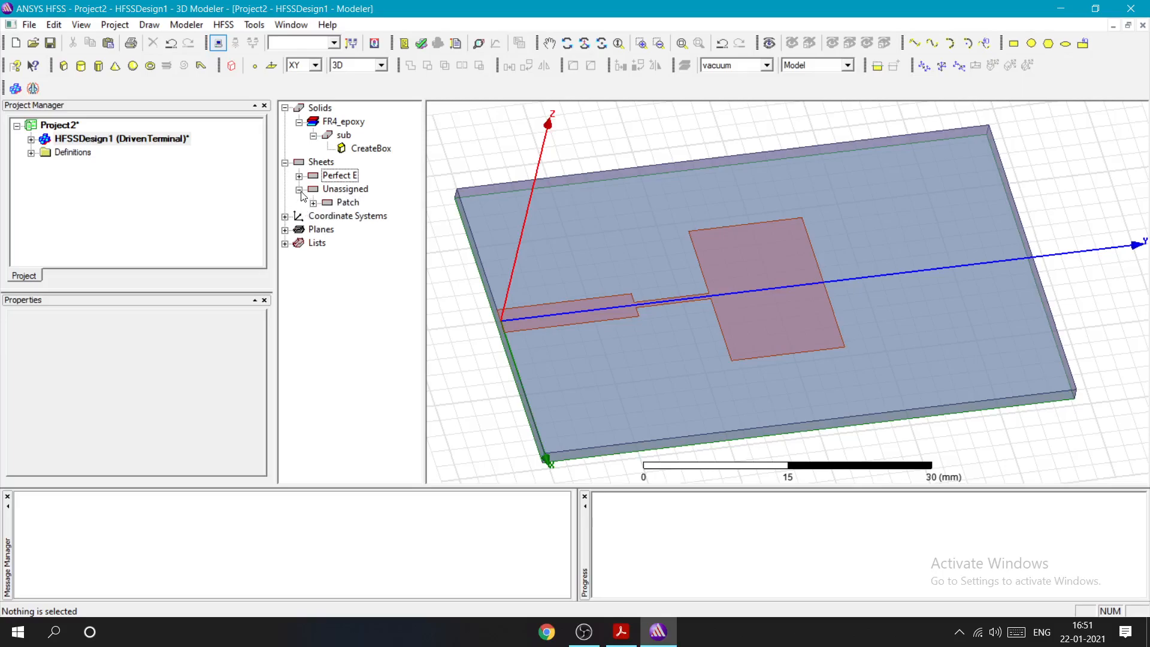
click(346, 203)
right_click(344, 205)
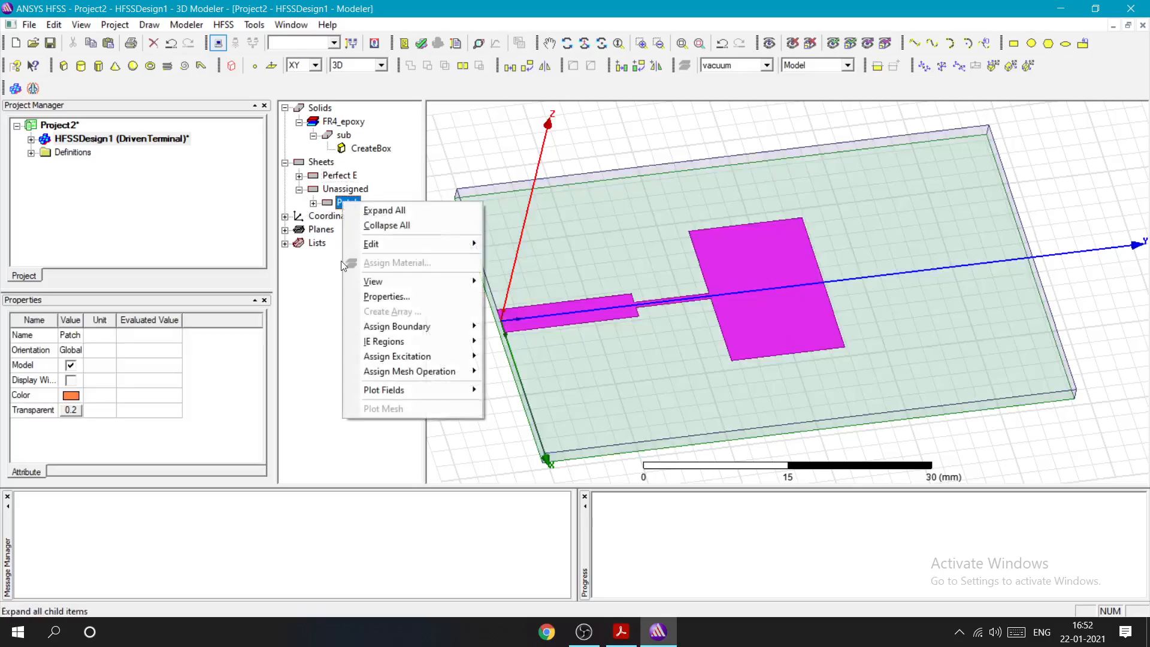
mouse_move(417, 326)
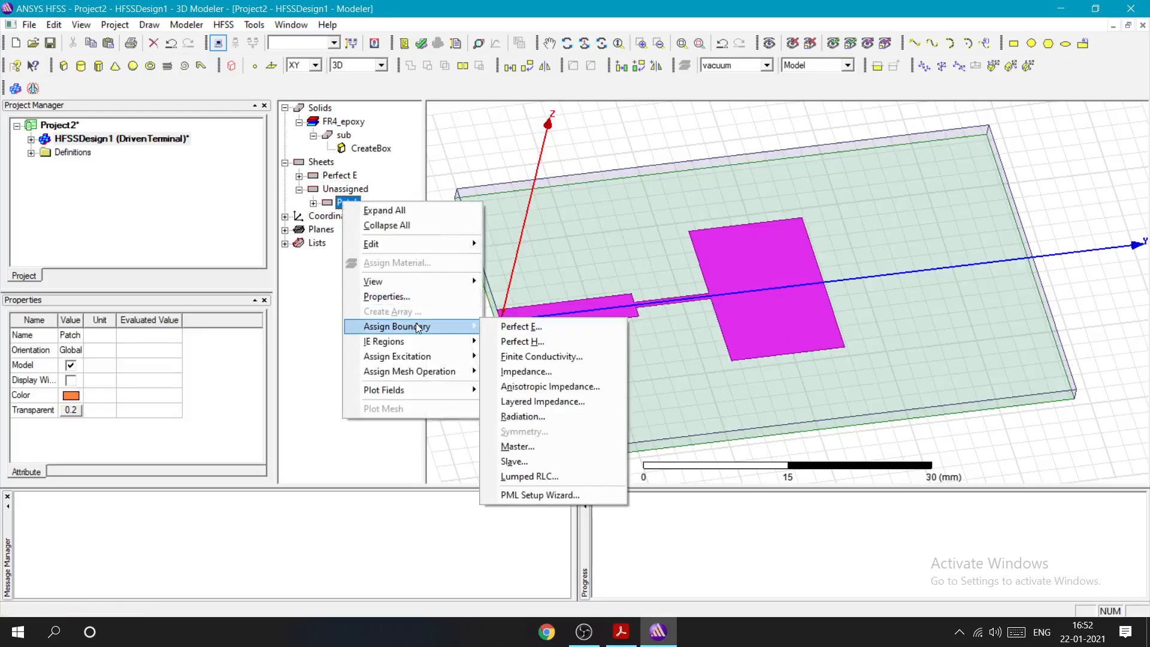
click(522, 326)
click(520, 427)
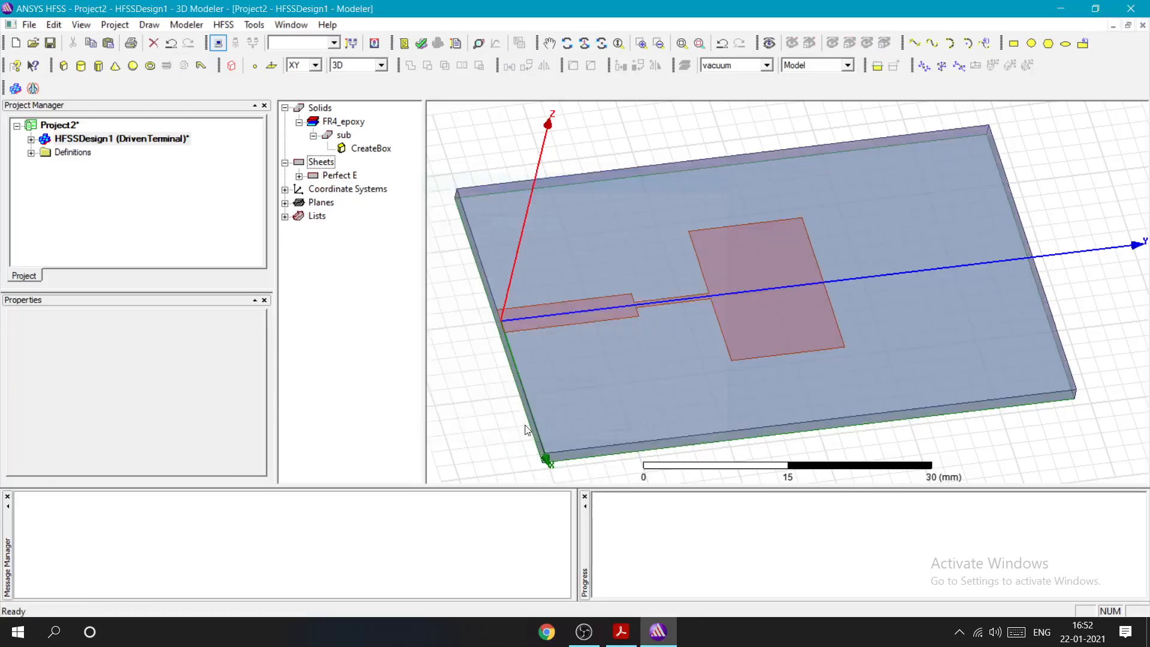
click(299, 175)
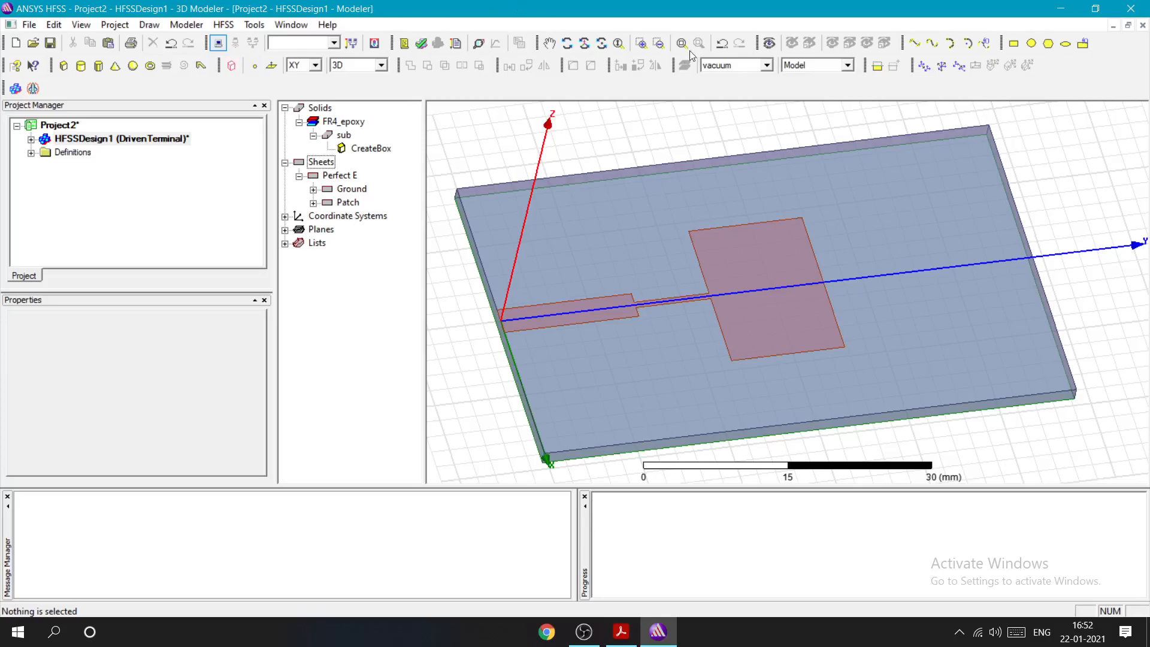
Step: Draw a box from the origin above the feed line, about -4 mm in X, 14 mm in Y and 14 mm in Z
click(63, 65)
click(502, 320)
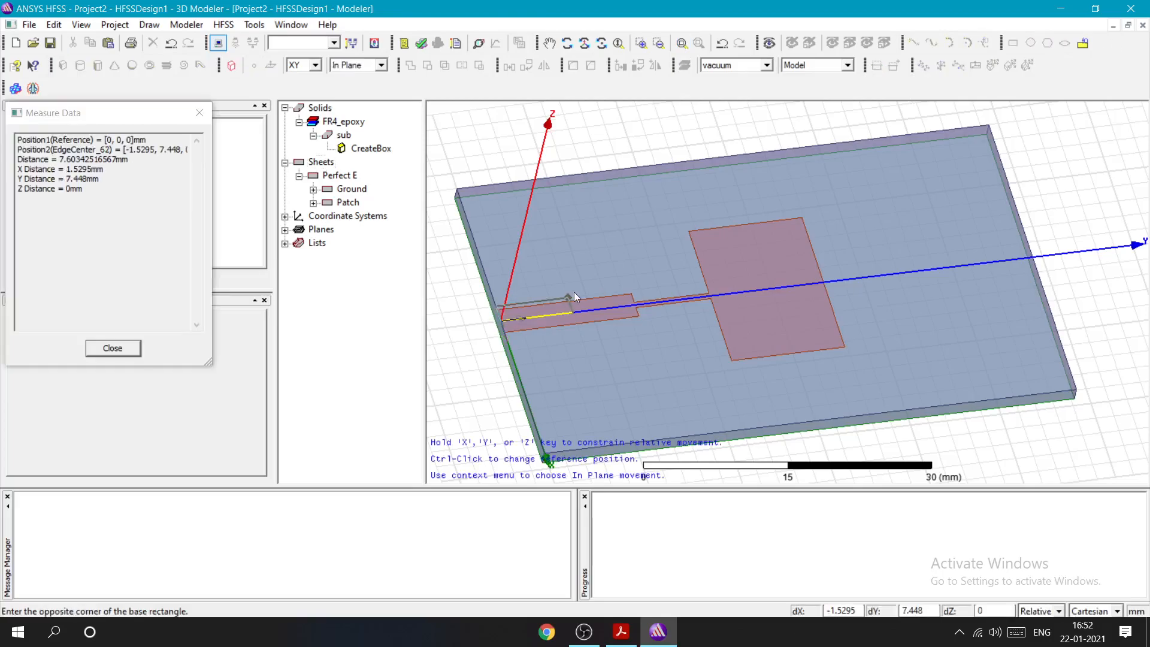
click(574, 294)
click(645, 220)
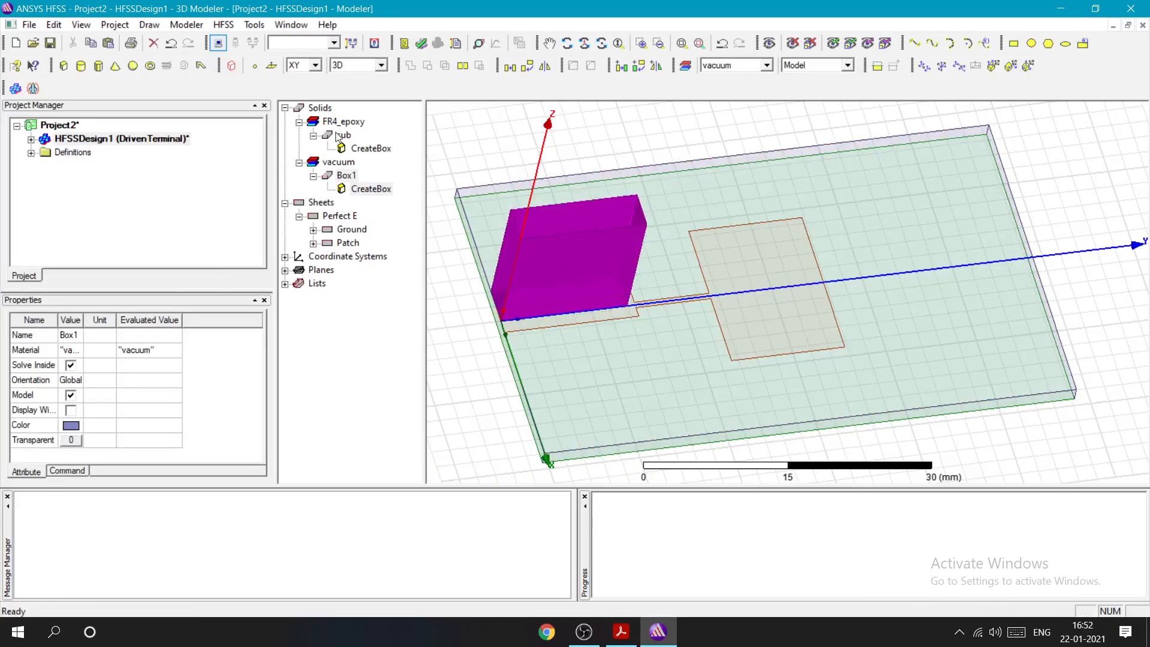
Step: Rename the new vacuum box as rad
click(348, 177)
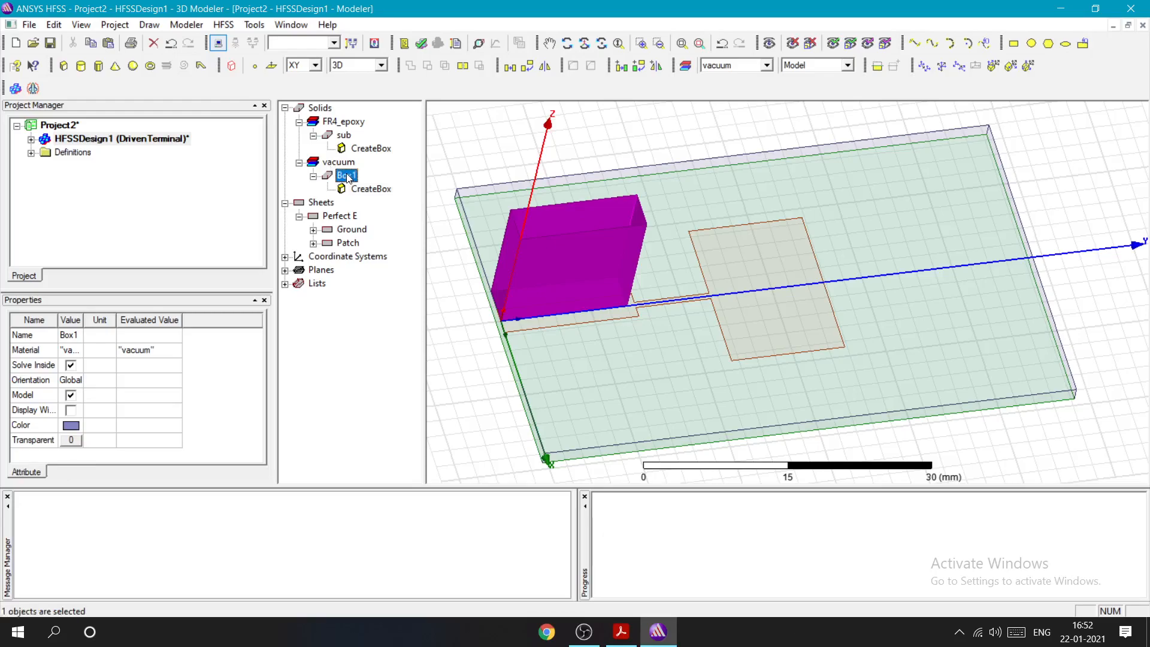
right_click(347, 177)
key(Escape)
double_click(344, 177)
drag(575, 162, 544, 164)
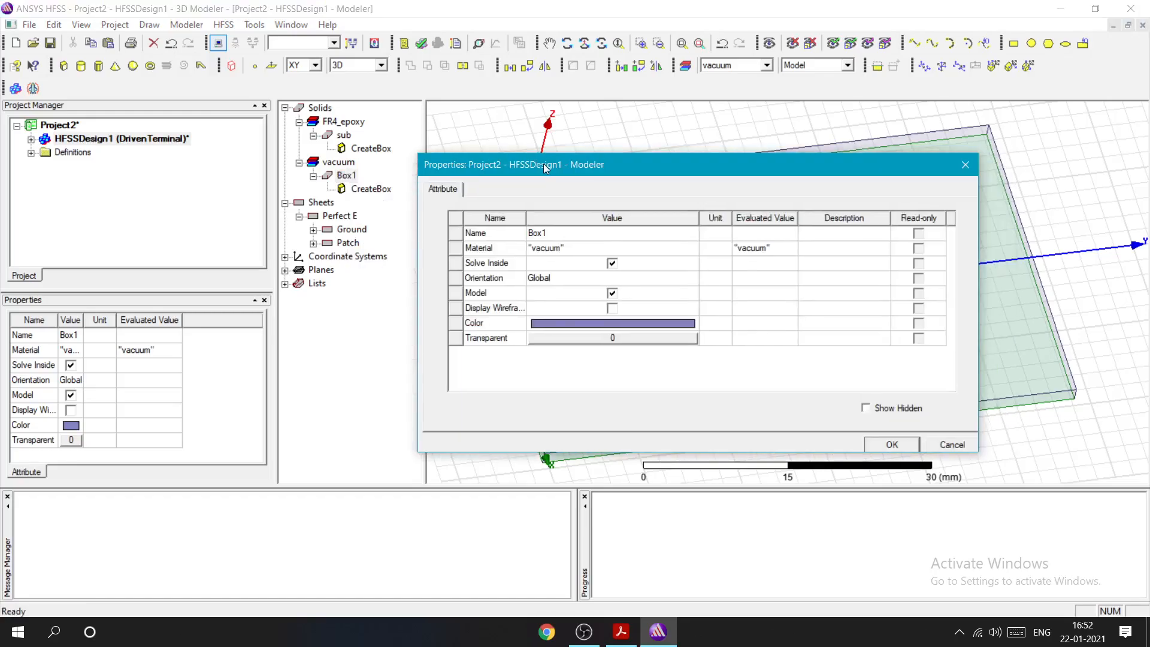
click(546, 238)
key(BackSpace)
text(rad)
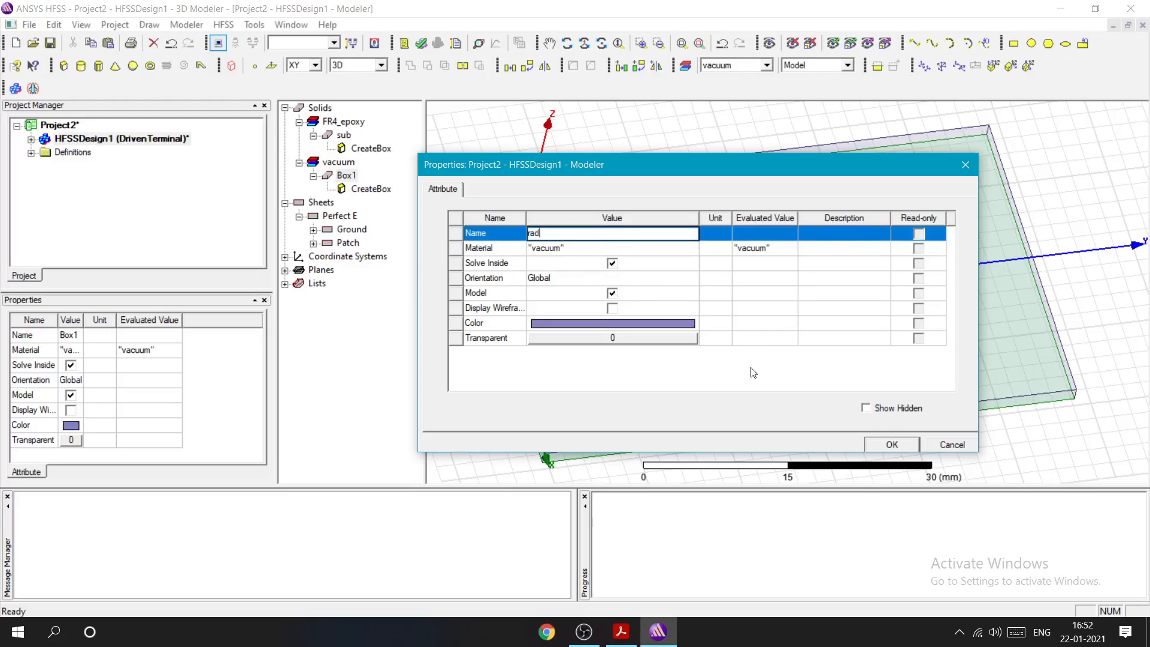
click(891, 444)
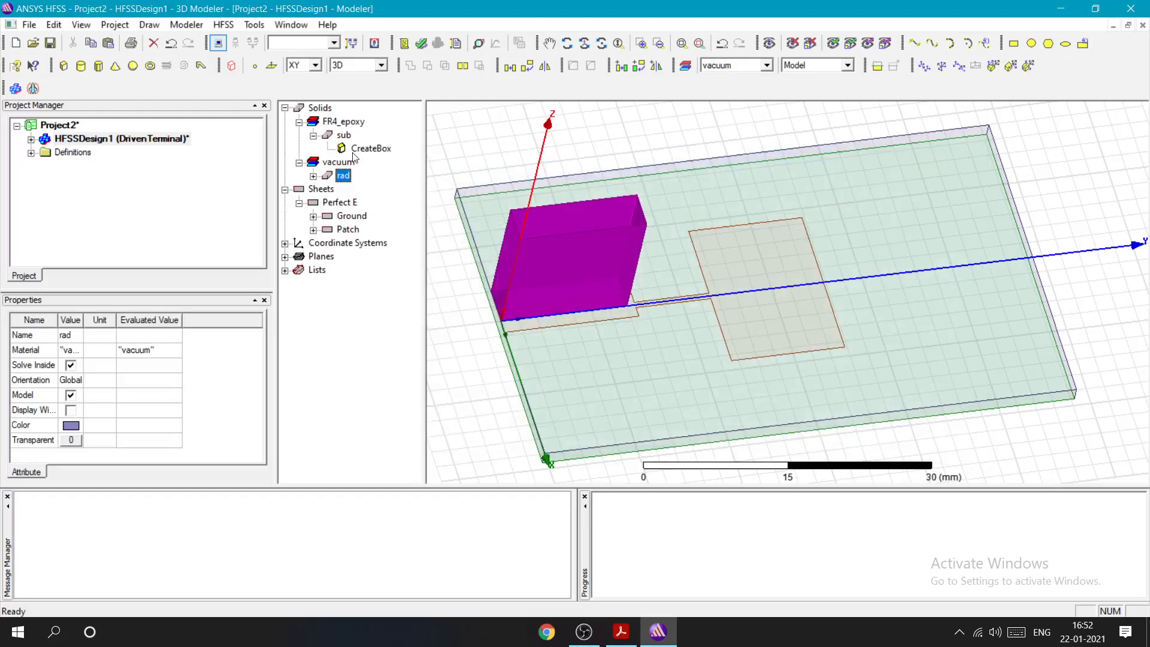
Step: Set the rad box's transparency to 1 and deselect it
double_click(343, 176)
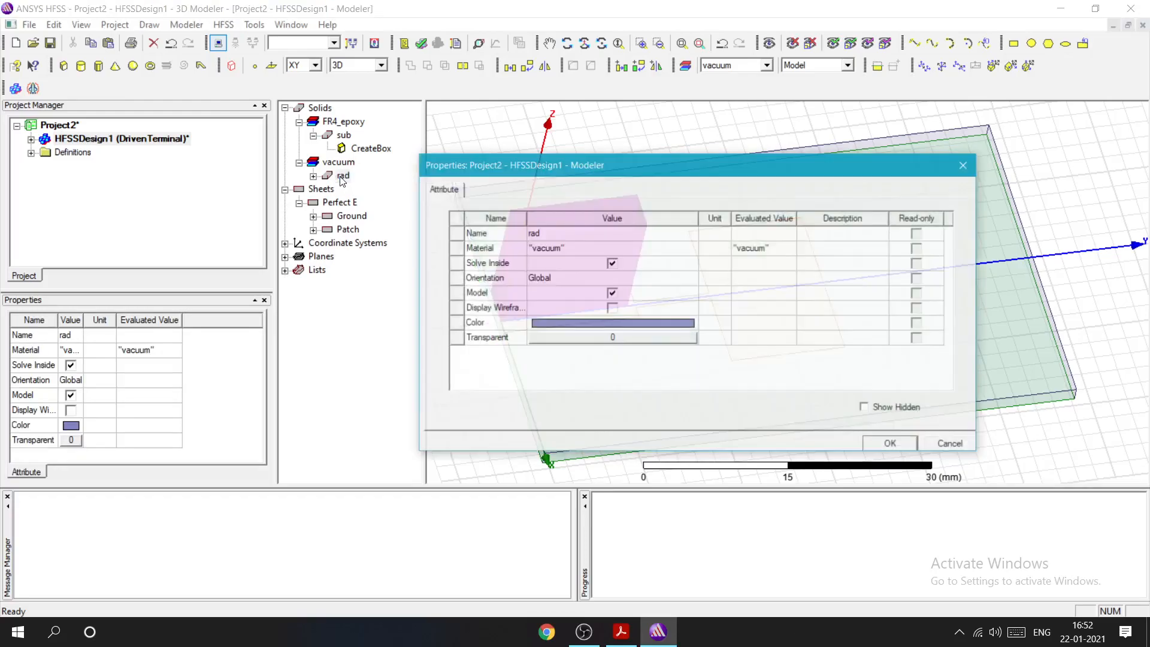
click(586, 338)
drag(611, 297, 766, 304)
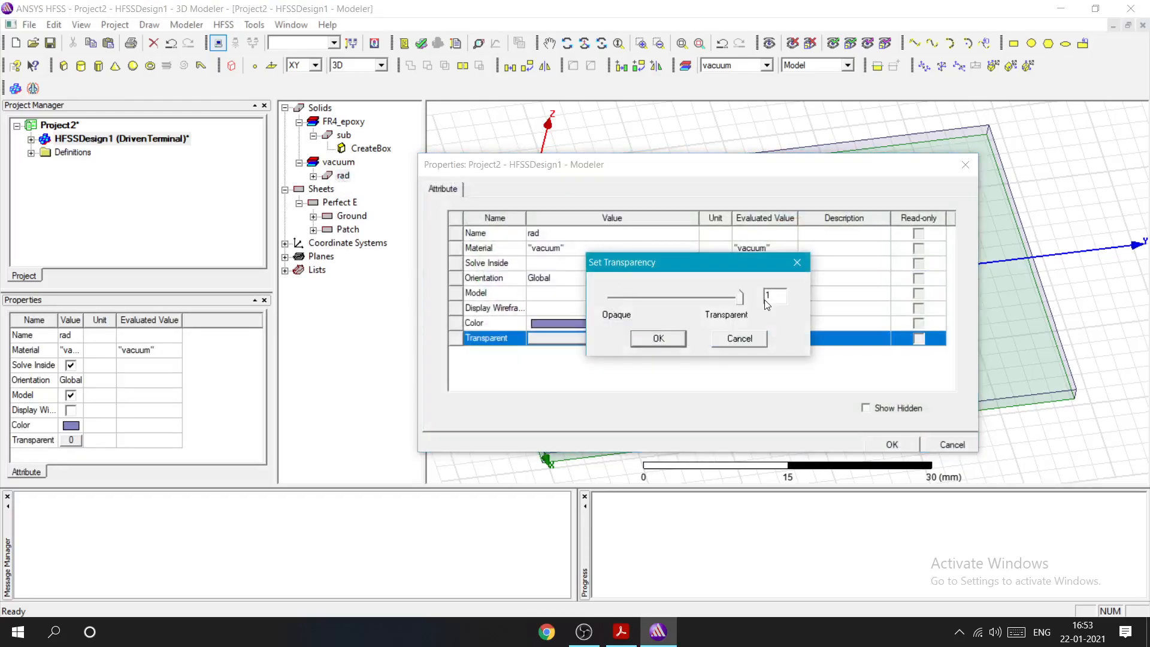
click(658, 338)
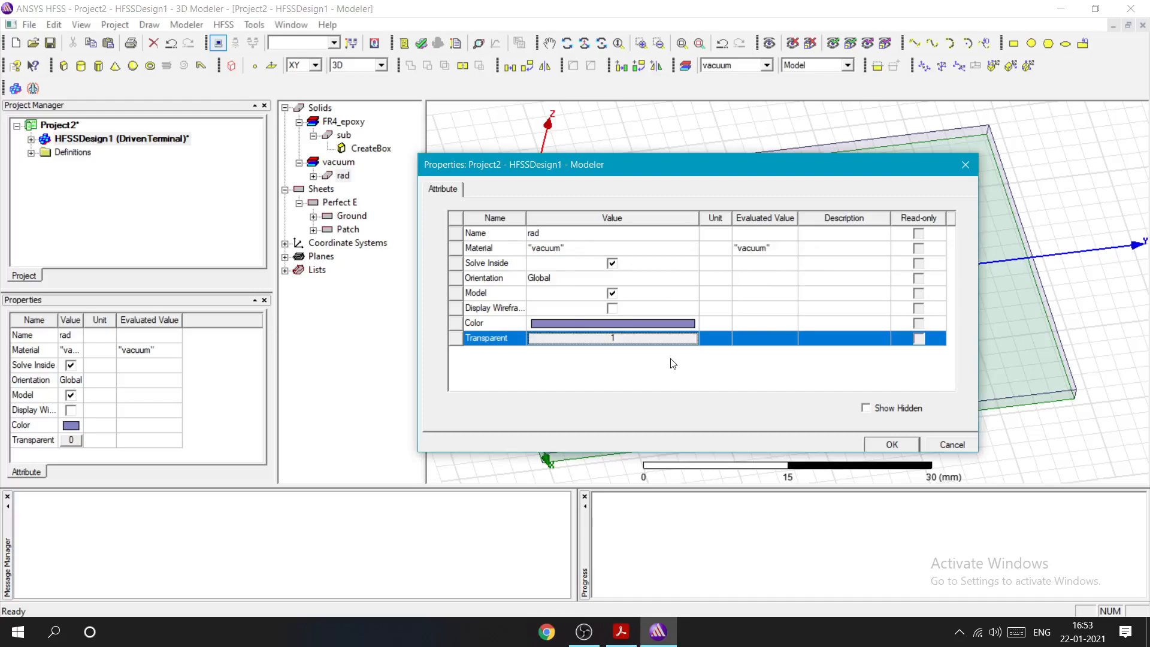
click(884, 447)
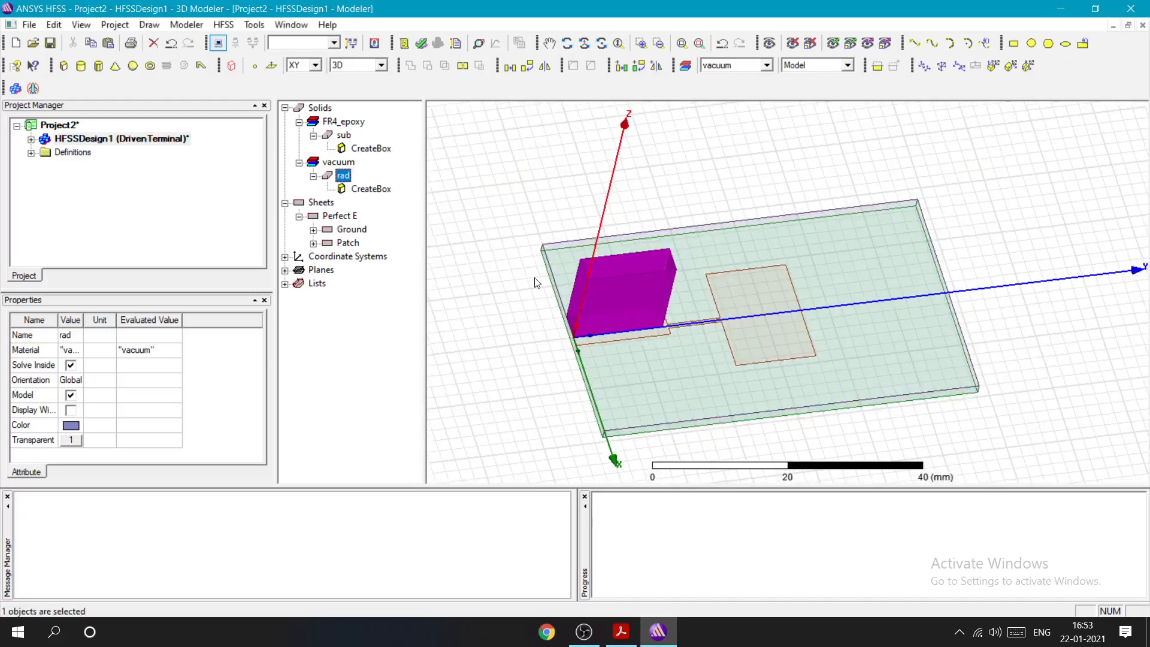
click(530, 286)
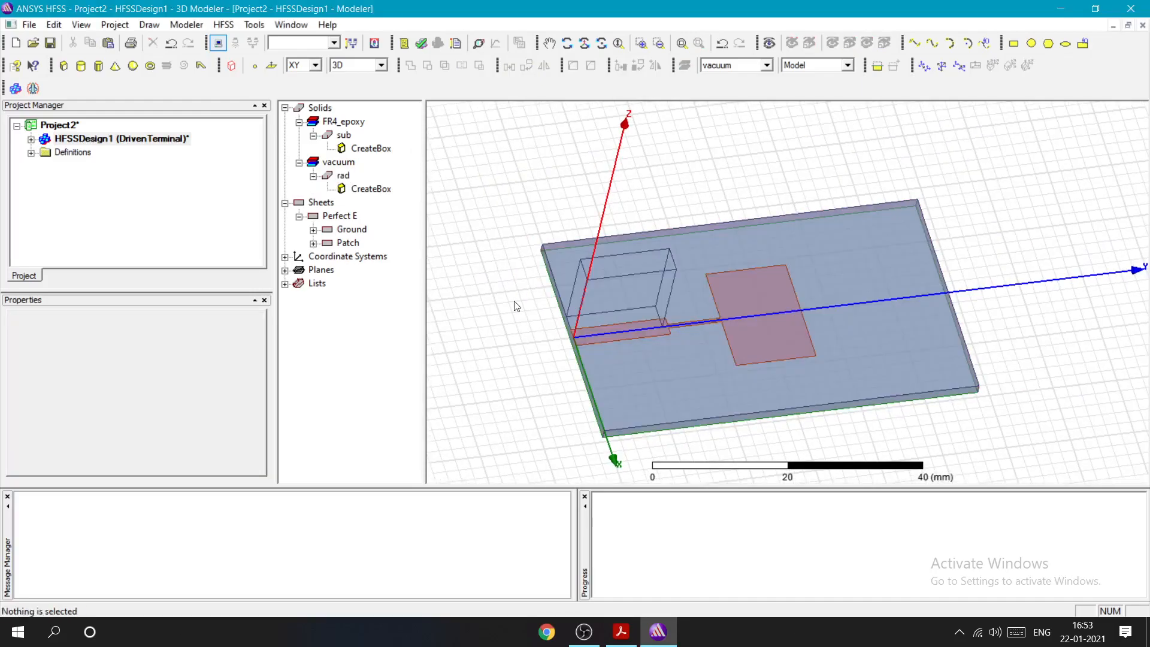
Step: Set the rad box's position to -32.37, -14.32, -16.02 mm
scroll(517, 306, up, 2)
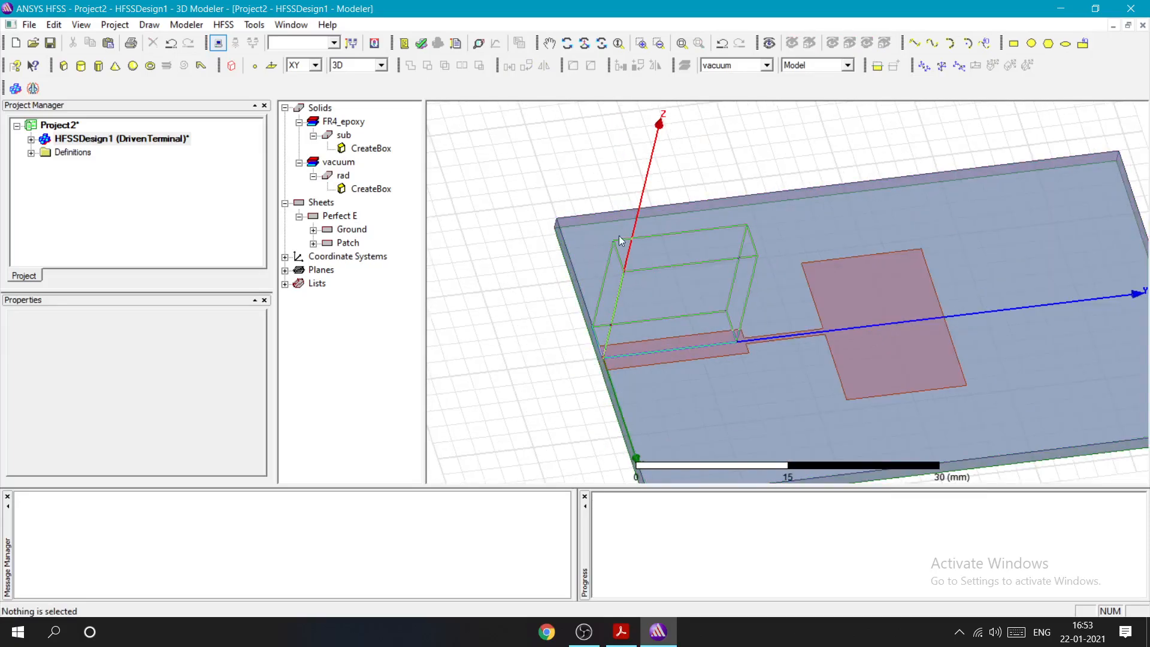
click(368, 189)
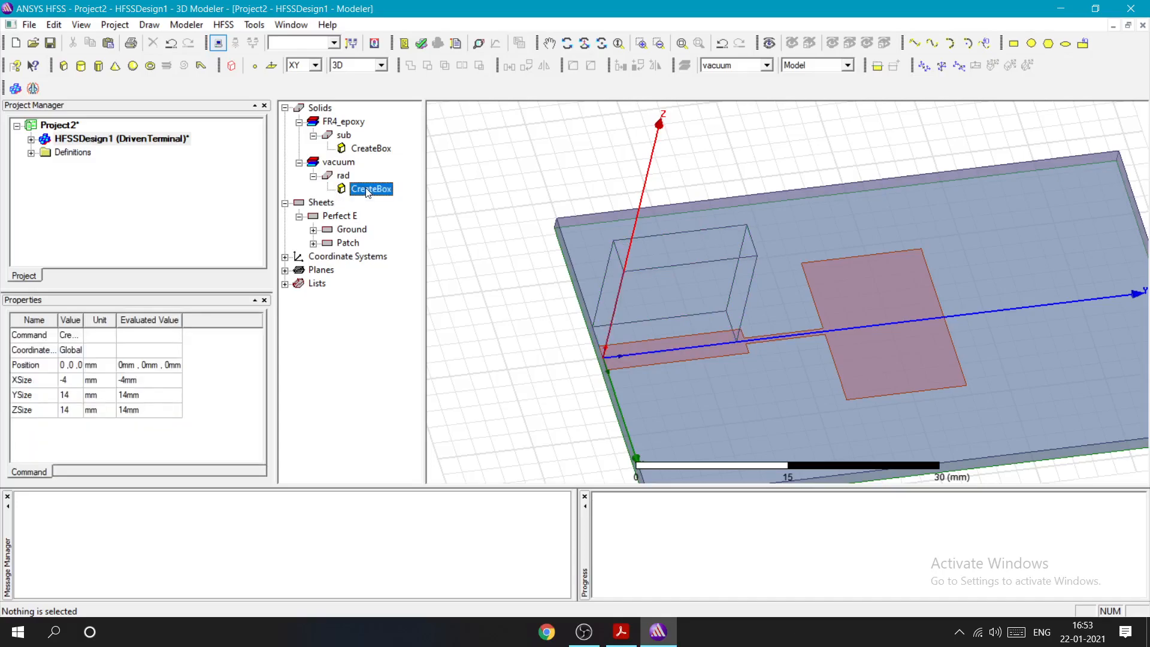
double_click(368, 189)
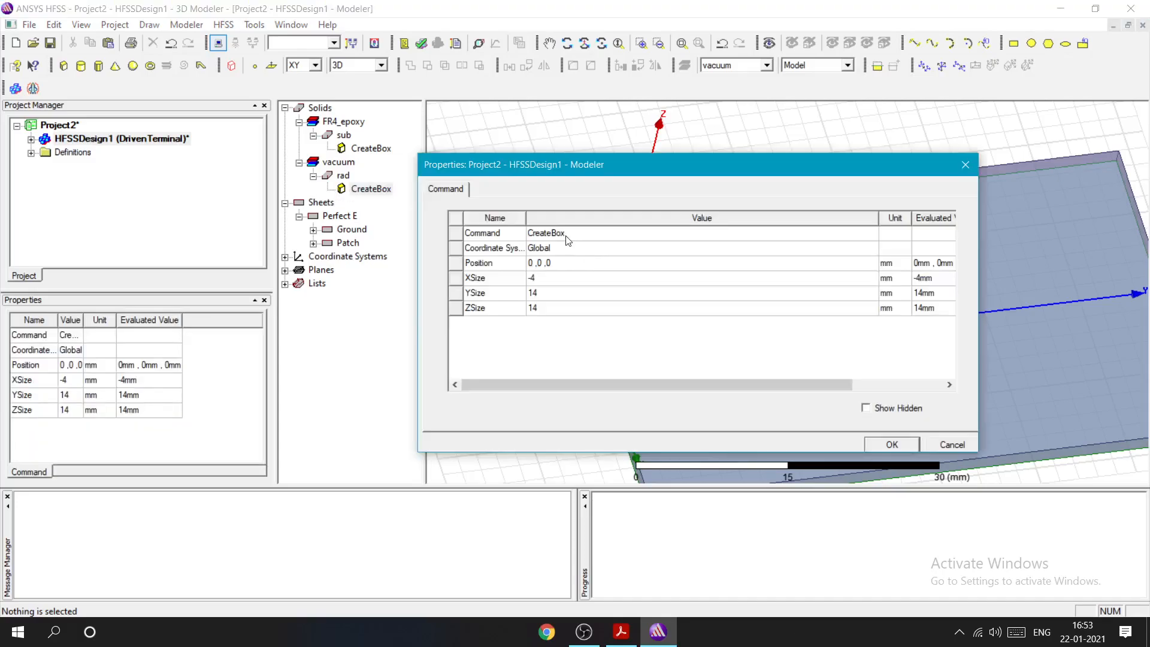
click(561, 266)
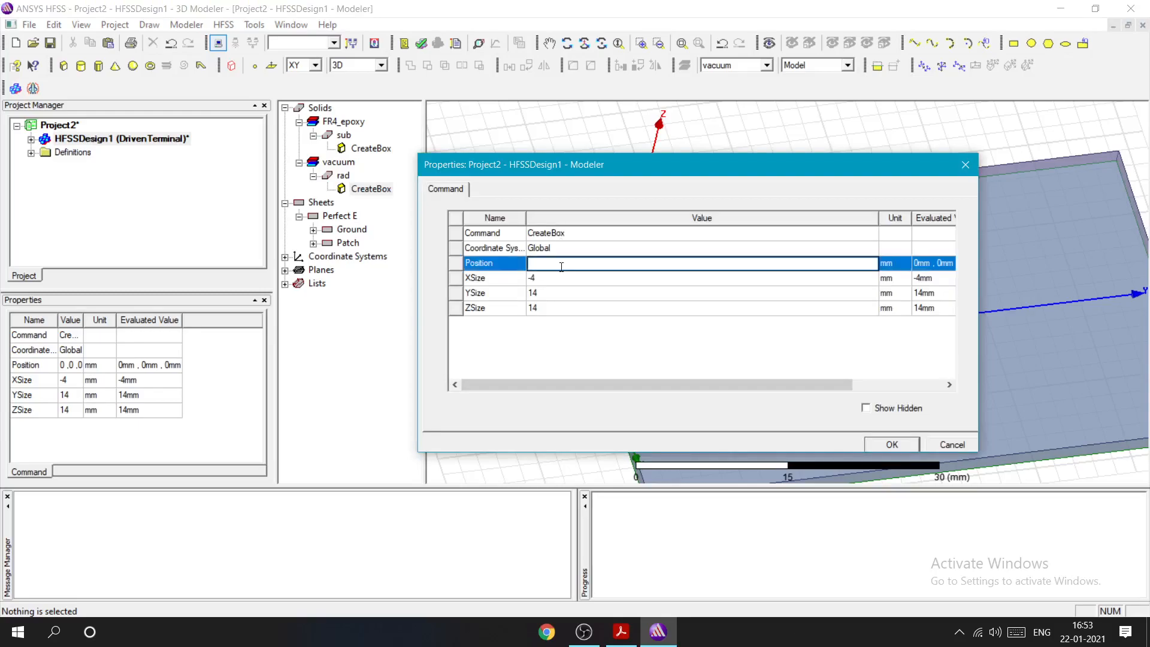
text(-32.37 ,-14.32 ,-16.02)
Step: Set the rad box's XSize to 64.74 mm, YSize to 87.68 mm and ZSize to 30.44 mm, and apply the changes
click(552, 279)
click(552, 278)
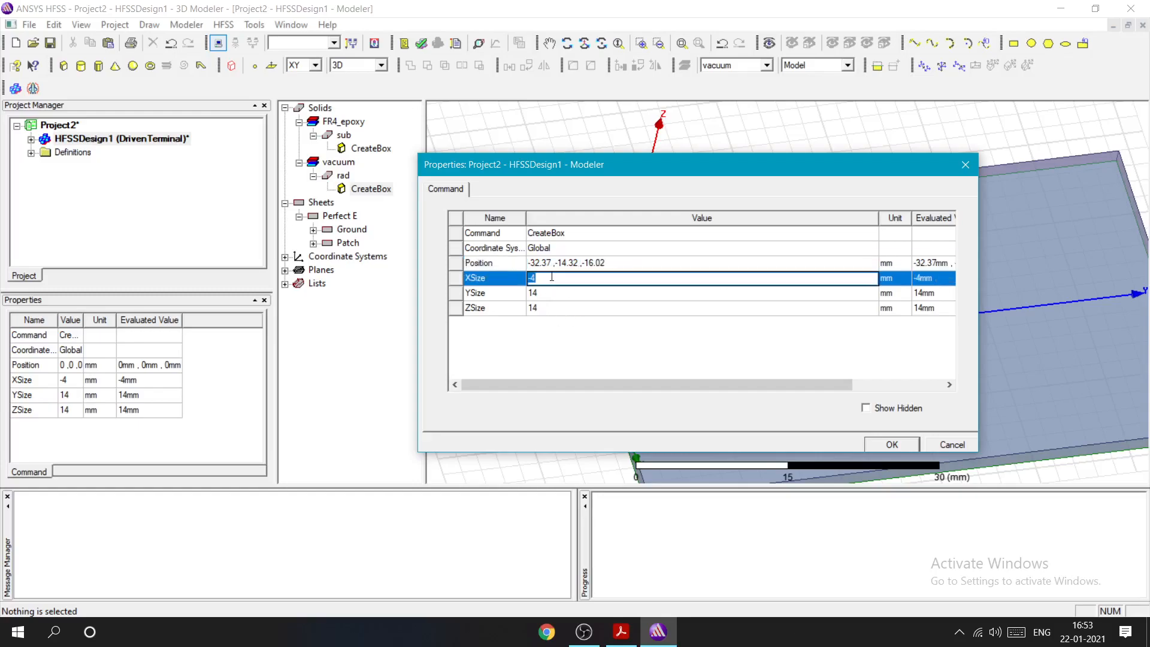
key(BackSpace)
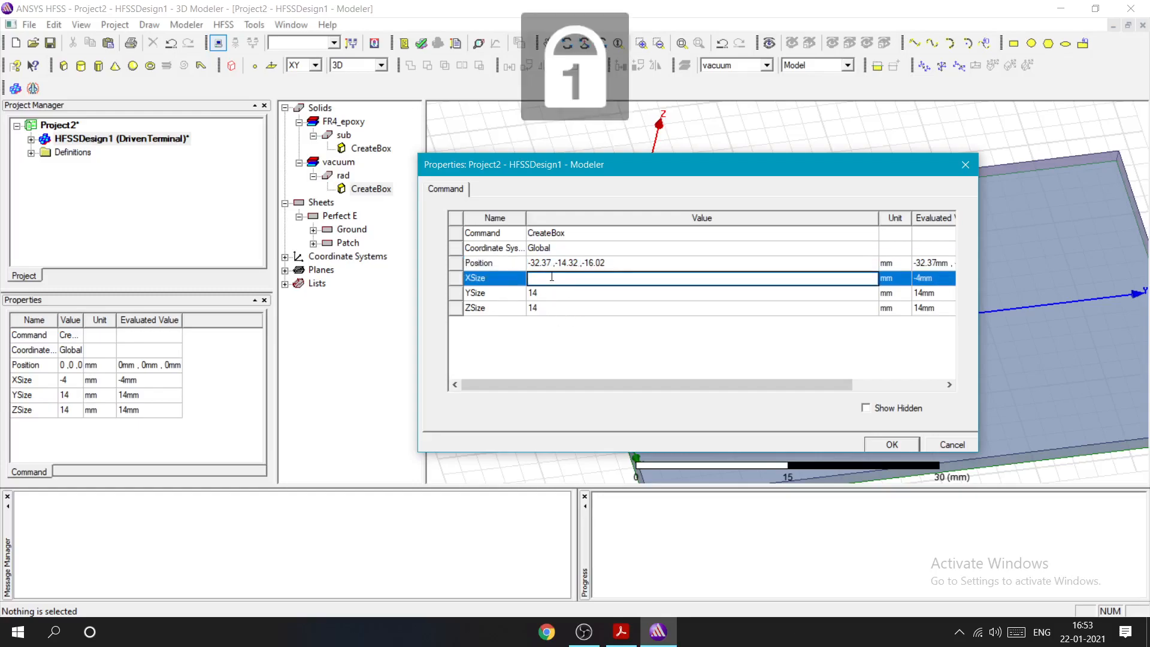
text(64.74)
click(559, 298)
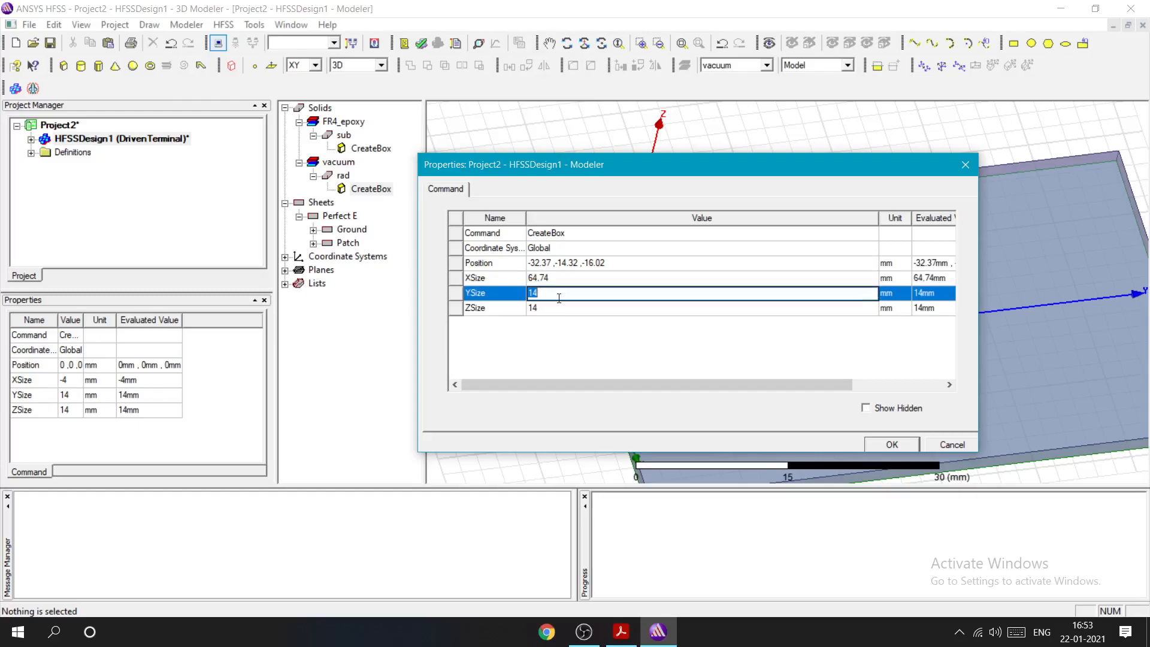
key(BackSpace)
text(87.68)
click(560, 306)
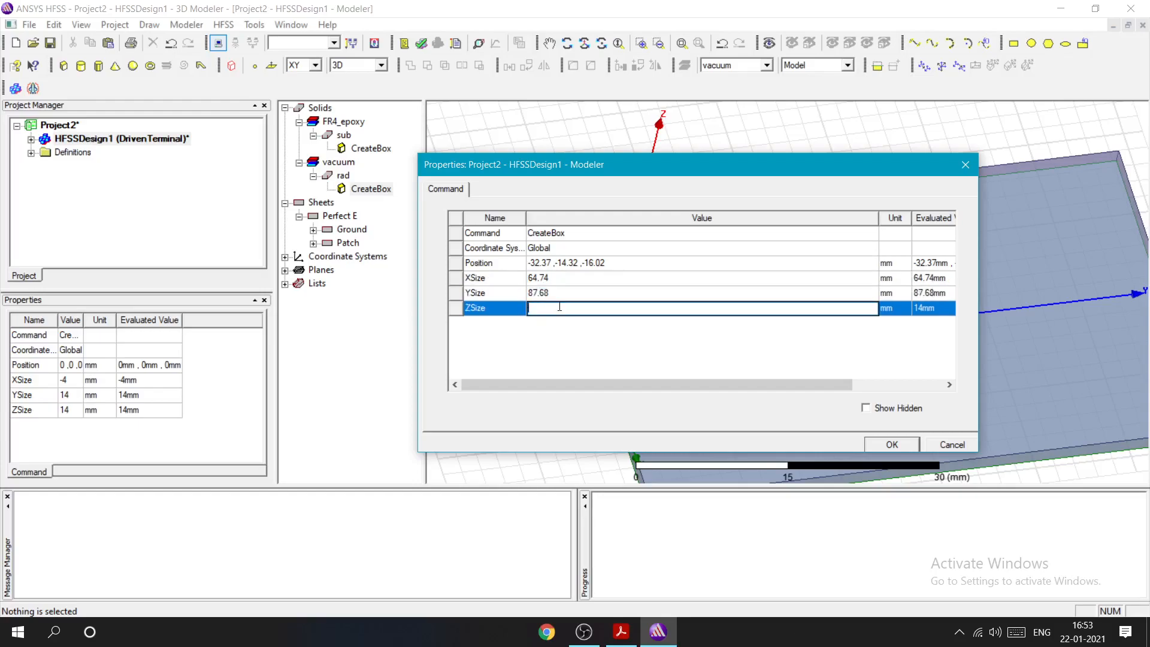
text(30.44)
key(Return)
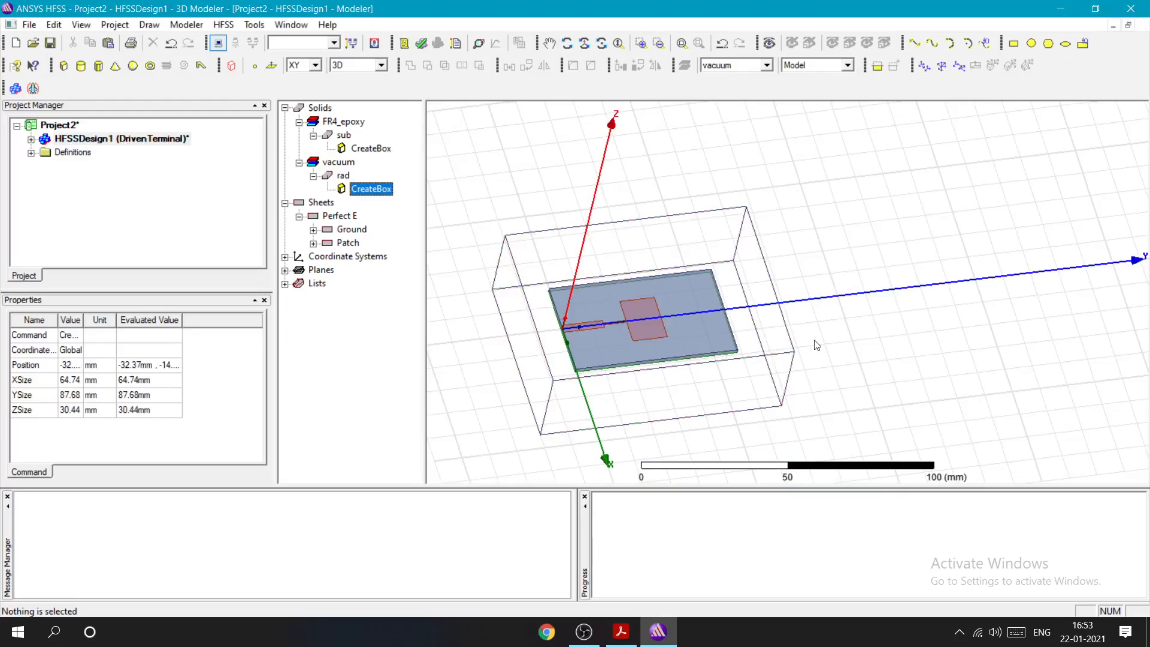
Step: Assign a Radiation boundary to the rad box and expand the HFSSDesign1 tree to show its boundaries
alt+drag(816, 345, 791, 393)
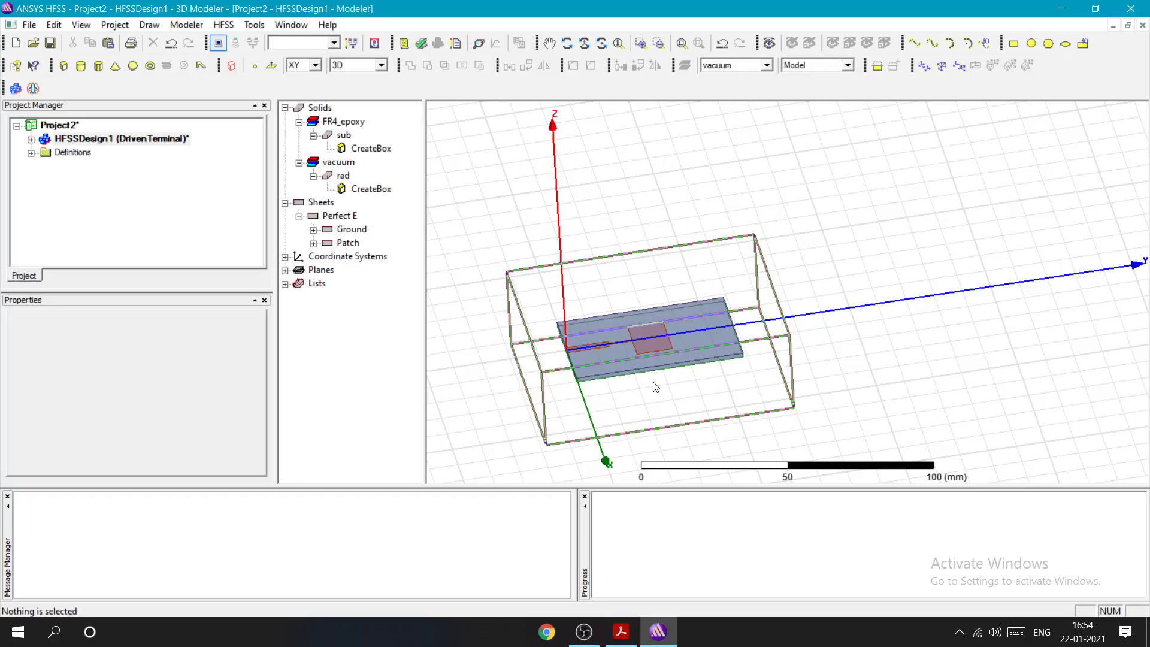
click(343, 176)
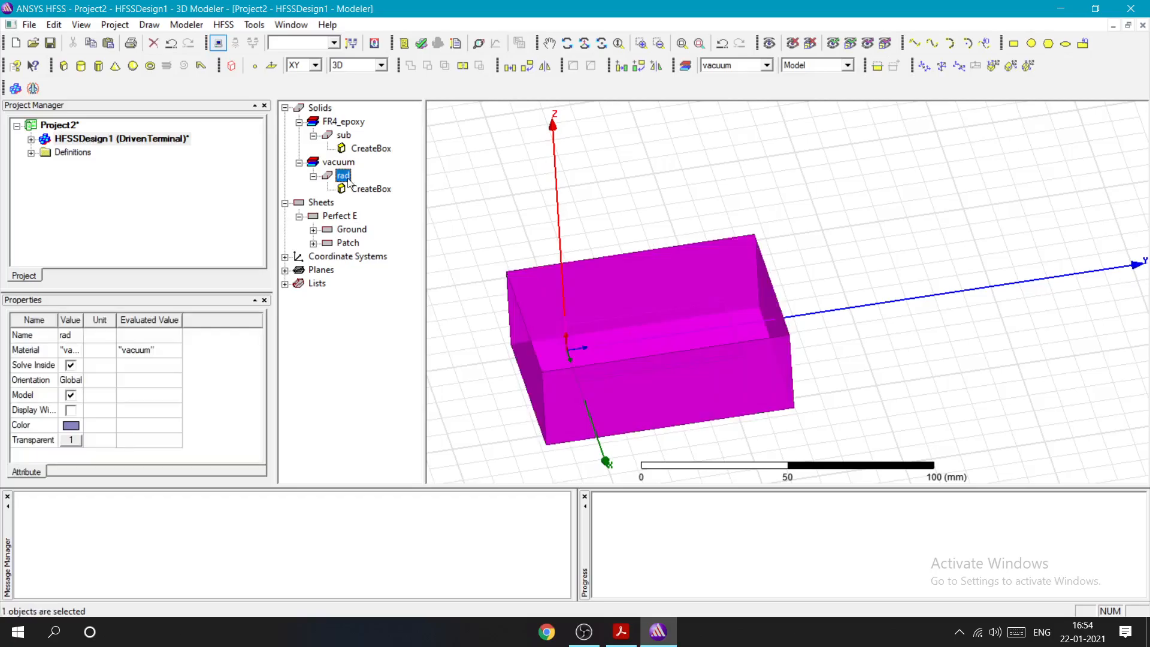
right_click(344, 179)
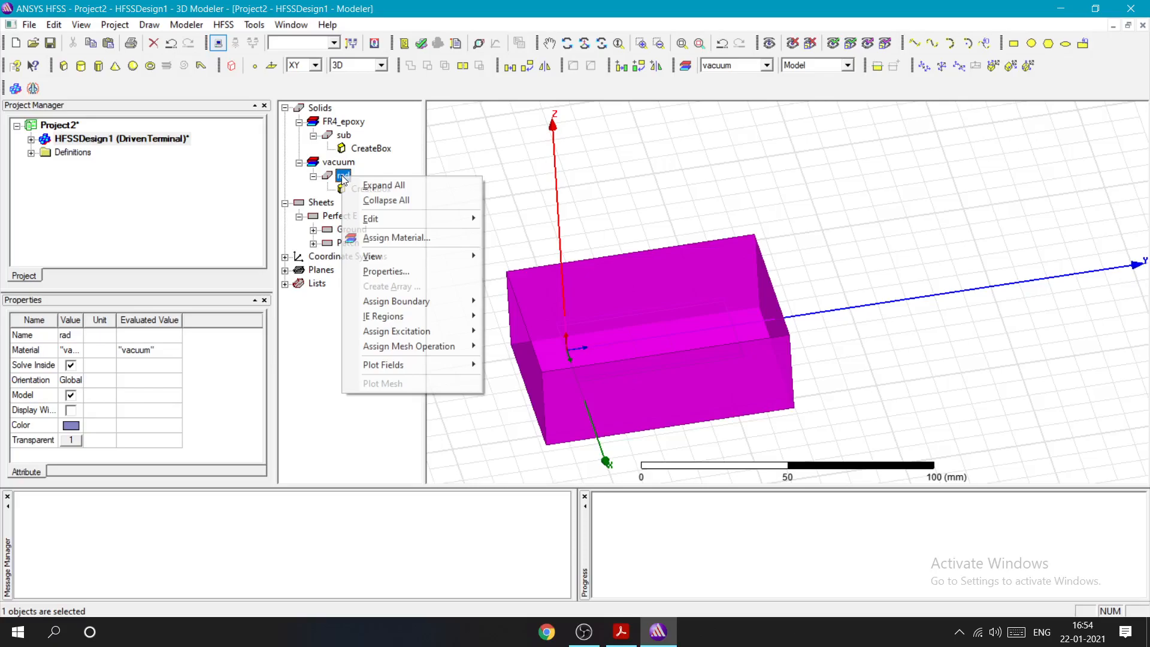
click(656, 294)
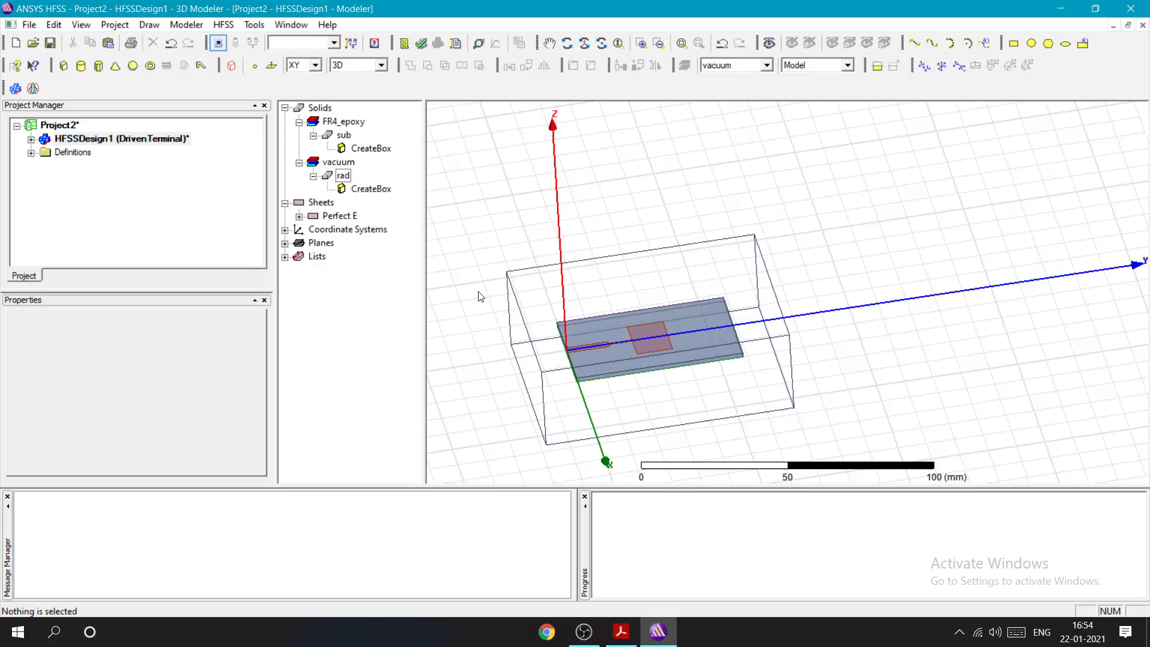
click(30, 139)
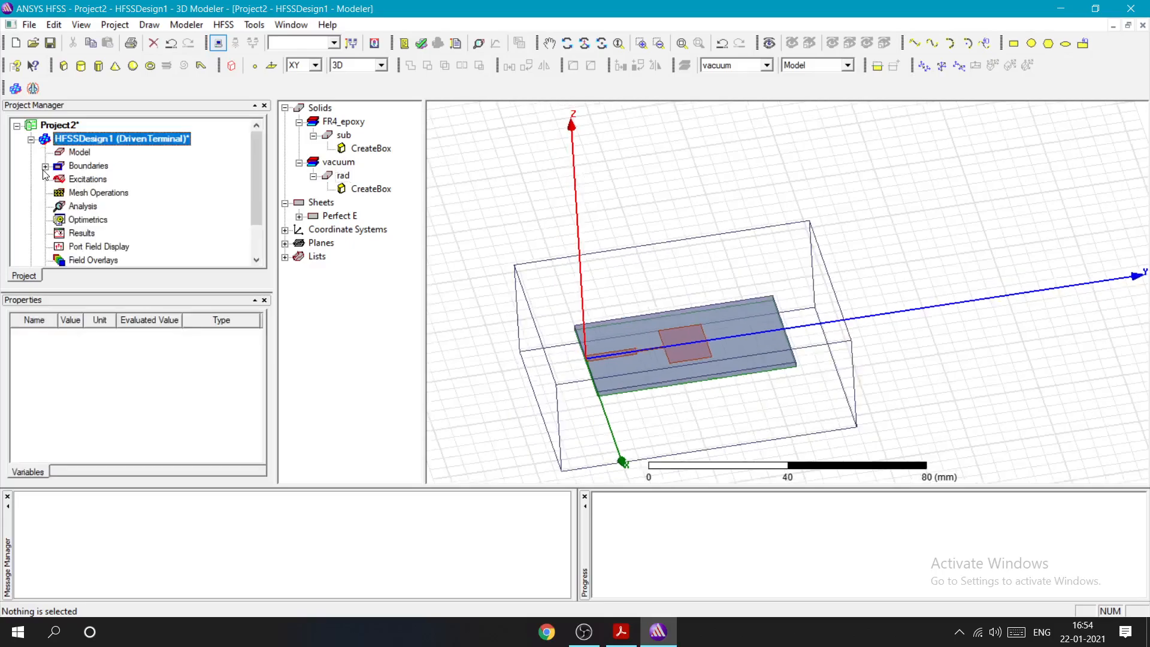
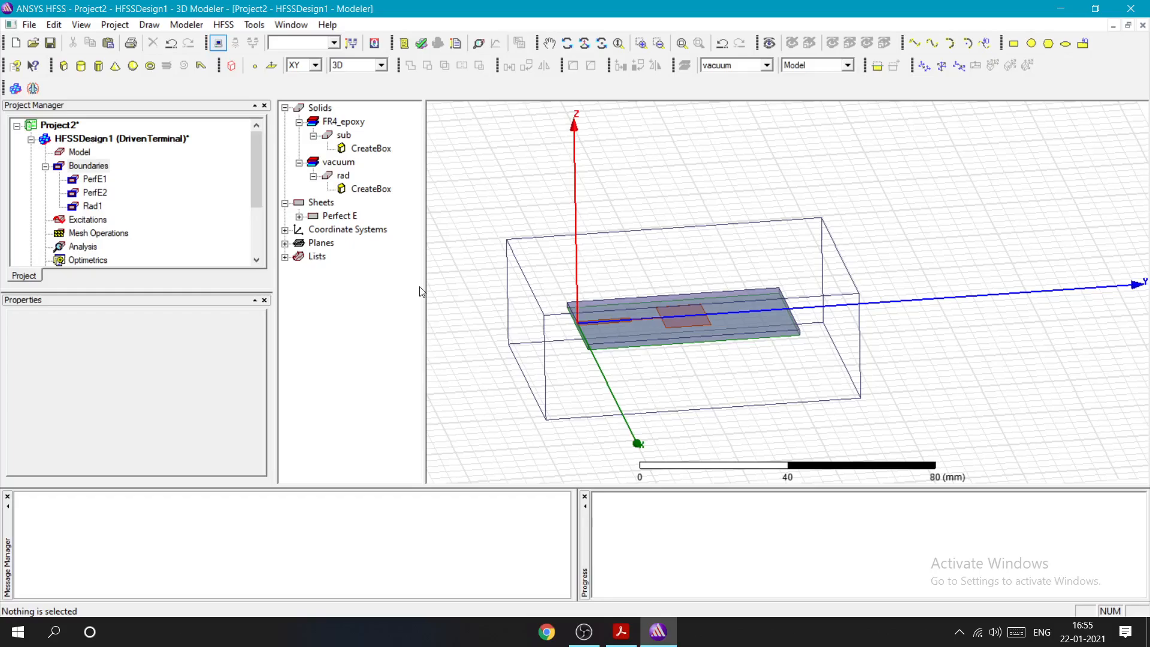
Step: Draw a rectangle named Lumped_port at the feed line's outer end, with position -1.5295,0,0 mm, XSize 3.059 mm and YSize -1.6 mm
scroll(631, 315, up, 5)
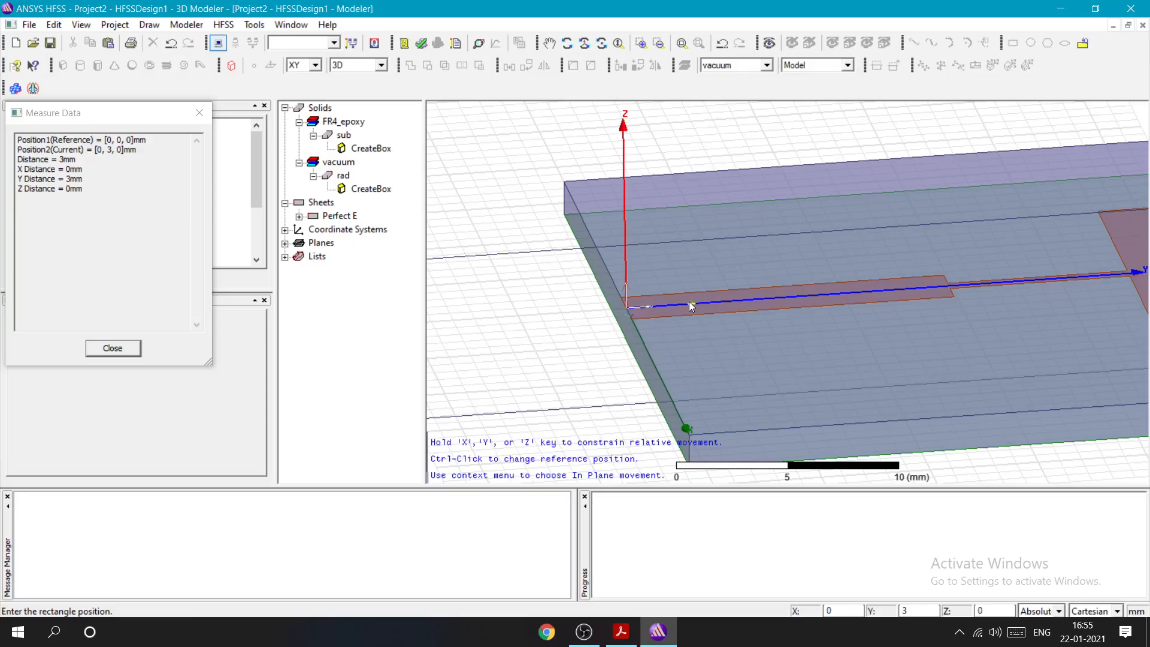
click(692, 307)
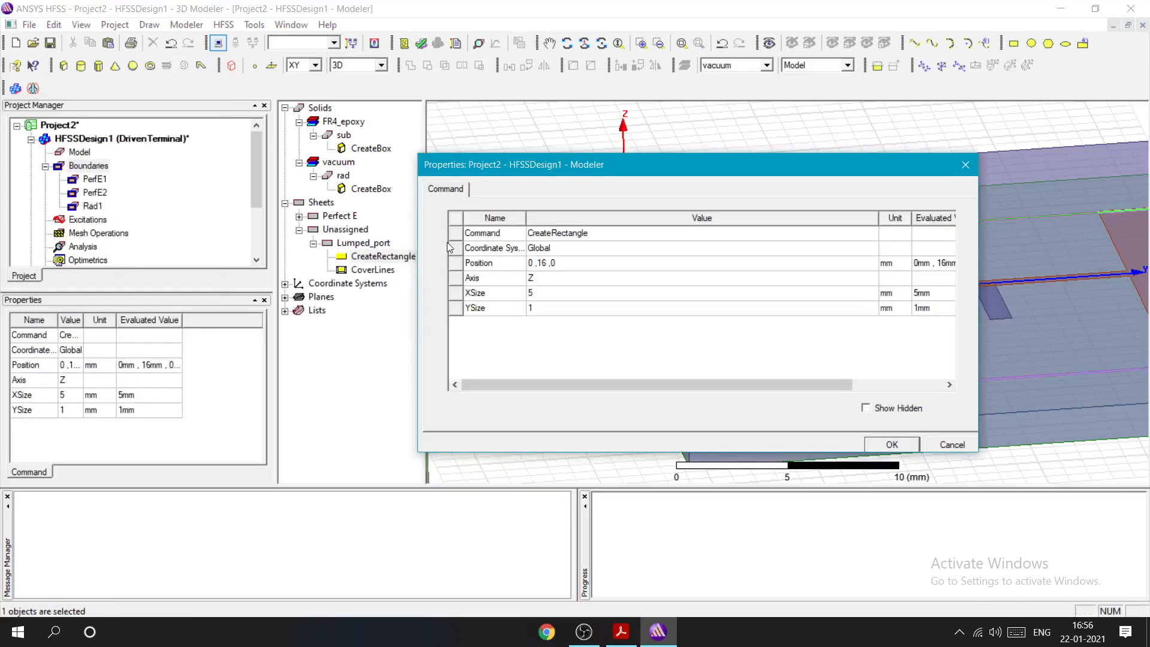
click(570, 269)
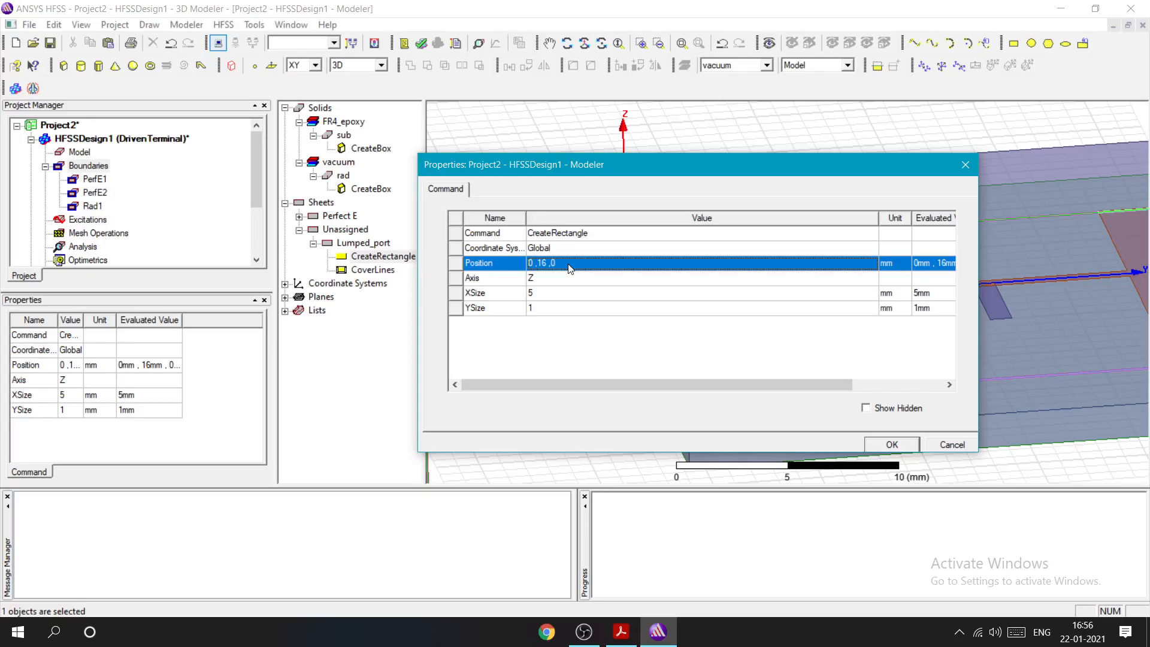
click(569, 264)
text(-1.5295,0,0)
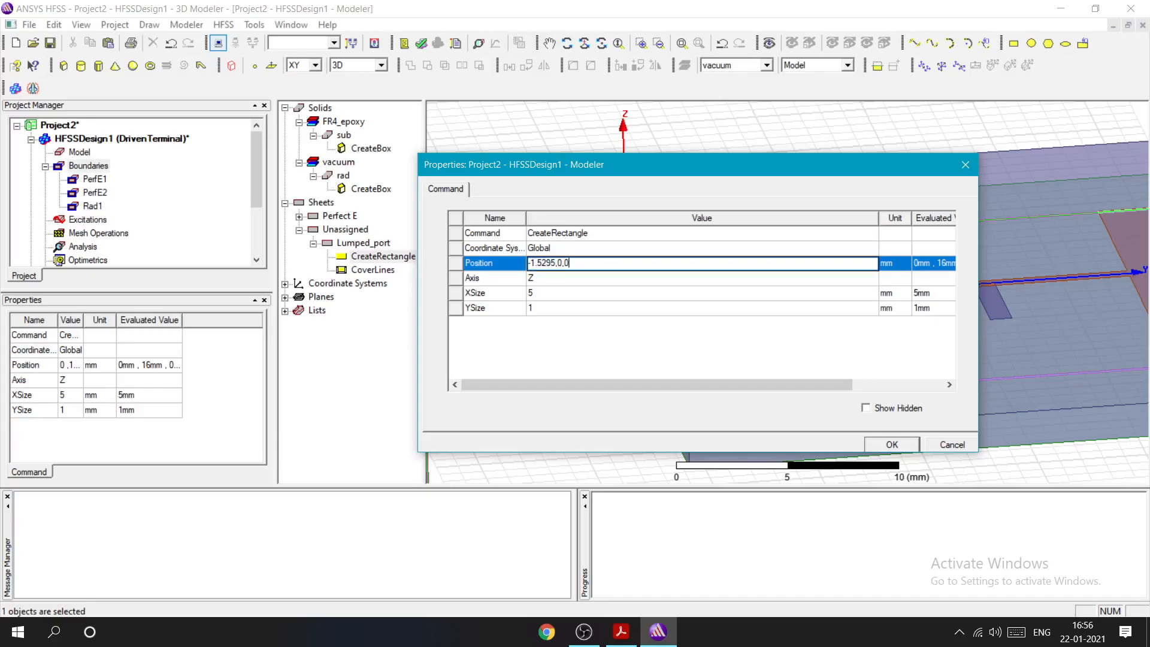
click(558, 292)
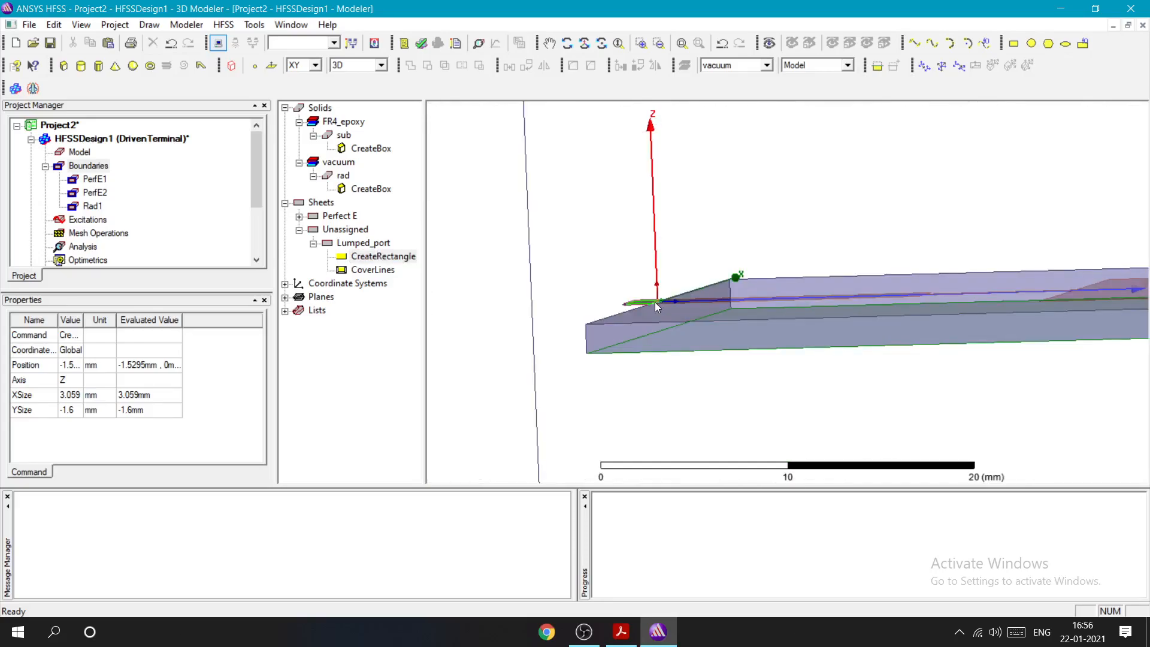
Step: Reorient the Lumped_port rectangle to axis Y, with XSize 3.059 mm and ZSize -1.6 mm
middle_drag(656, 302, 632, 335)
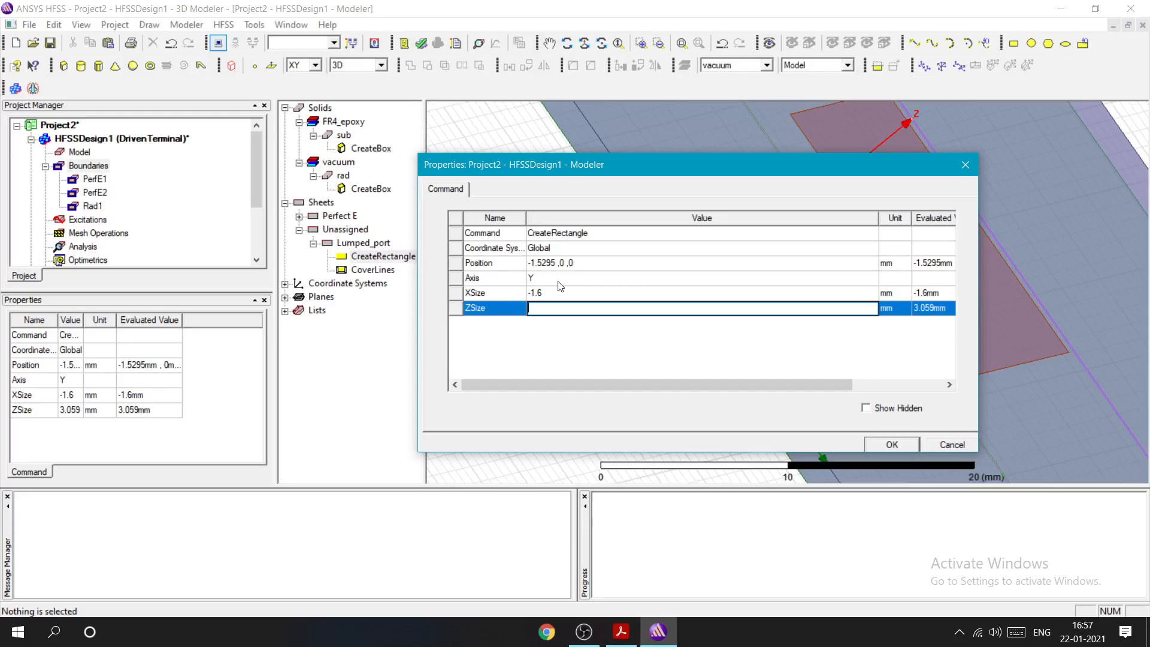
text(4)
click(550, 279)
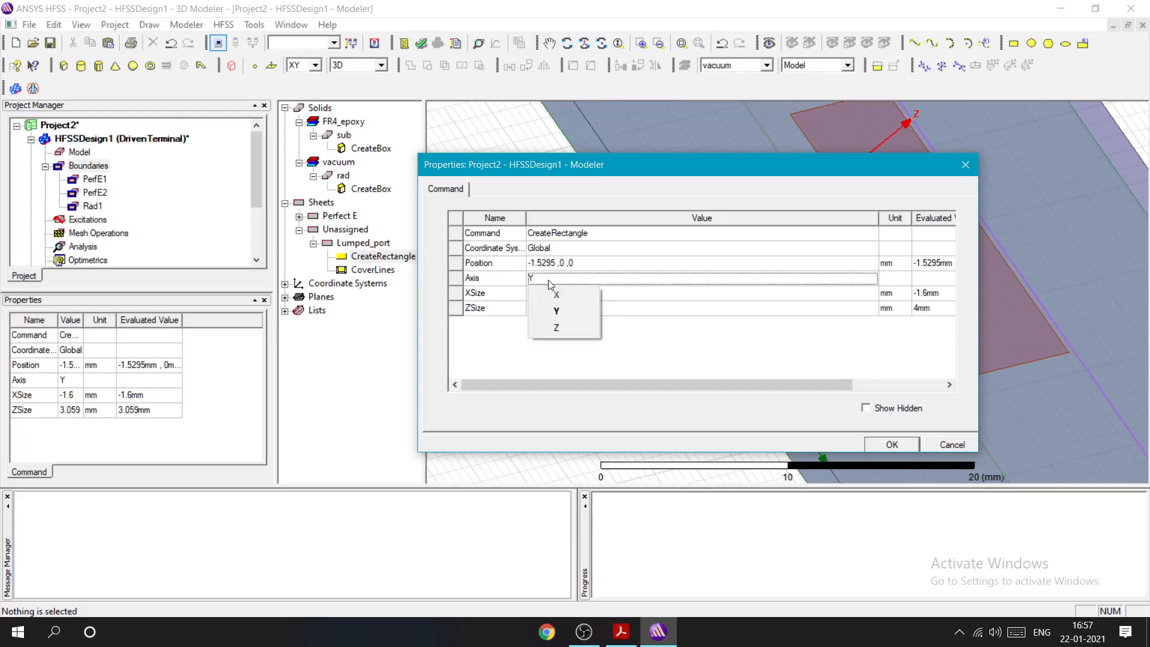
click(543, 300)
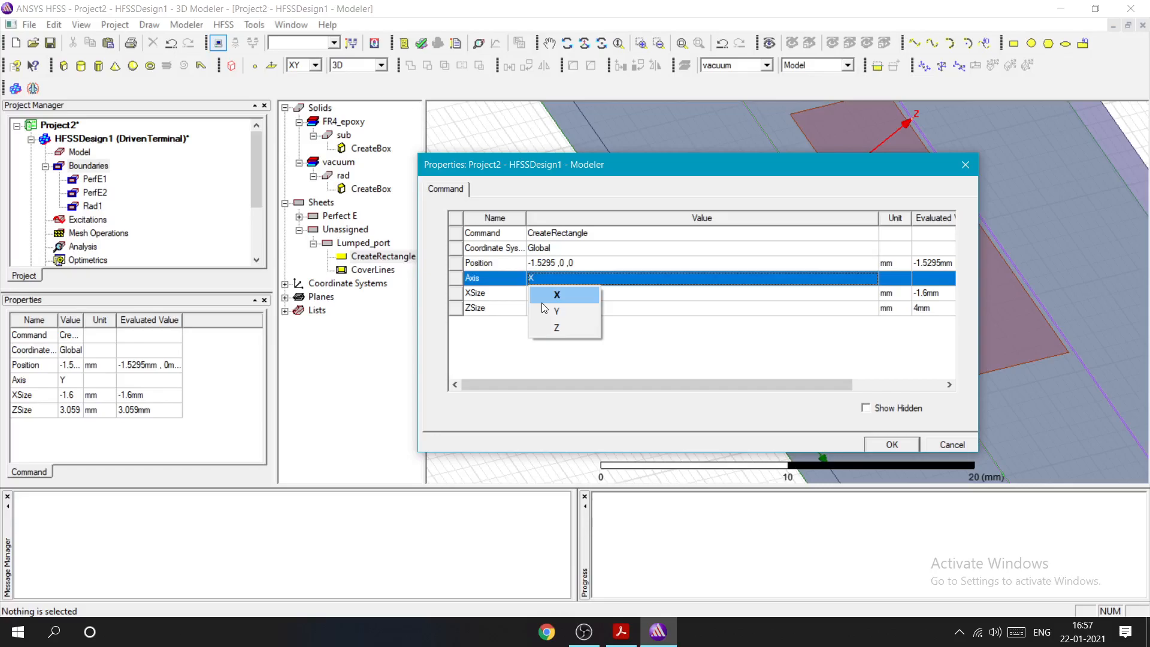
click(543, 309)
click(551, 309)
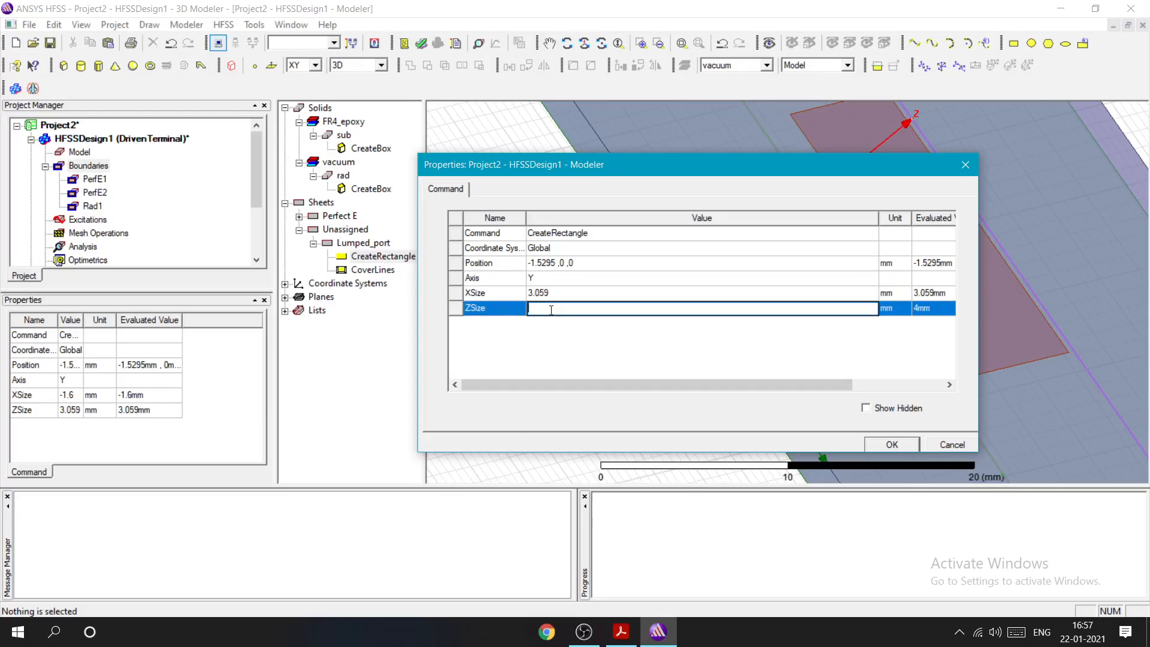
text(-1.6)
key(Return)
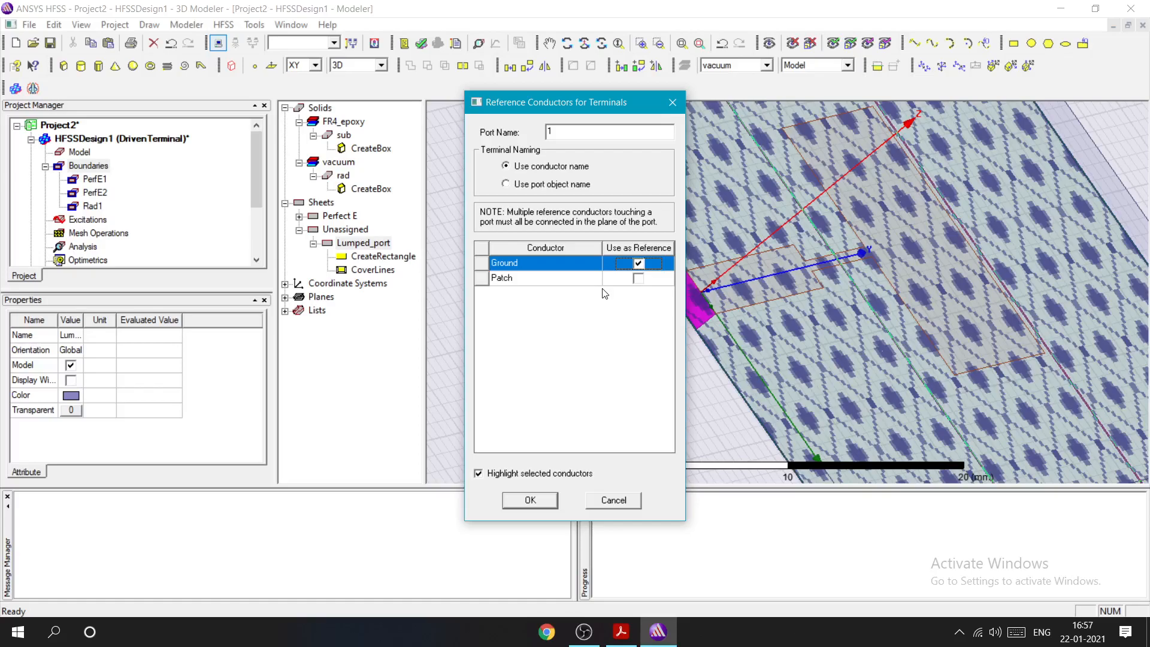
Step: Assign a lumped port excitation to the Lumped_port sheet with Ground as the reference conductor
key(Return)
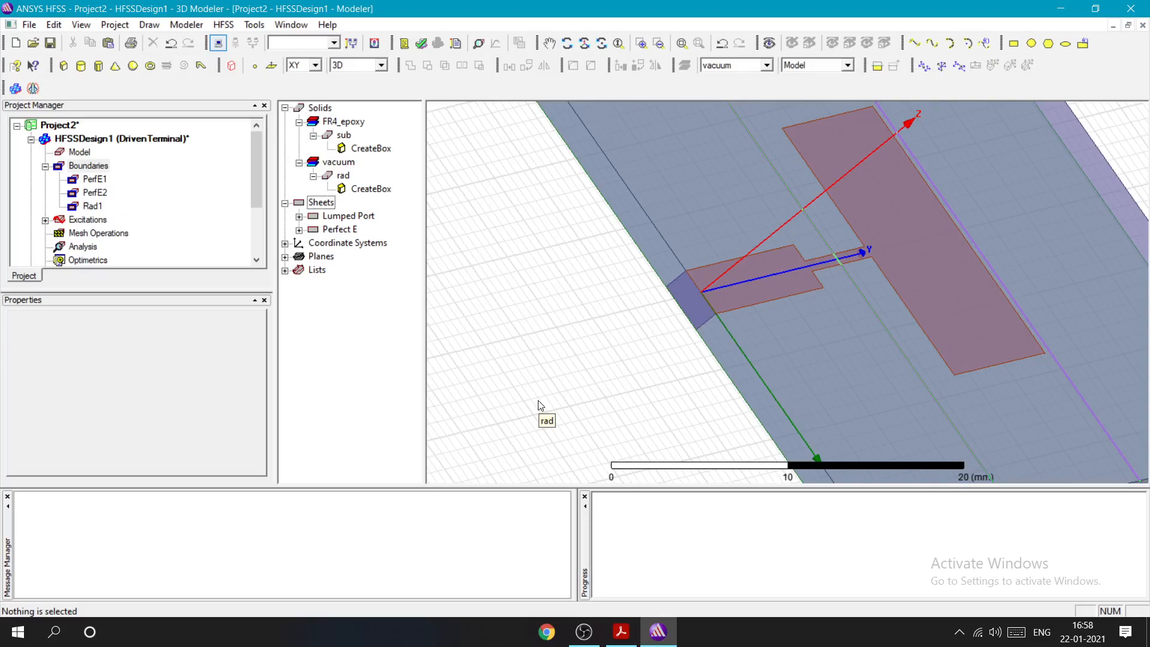
Step: Add solution setup Setup1 at 5.2 GHz with a maximum of 15 passes and the iterative solver enabled
key(alt+t)
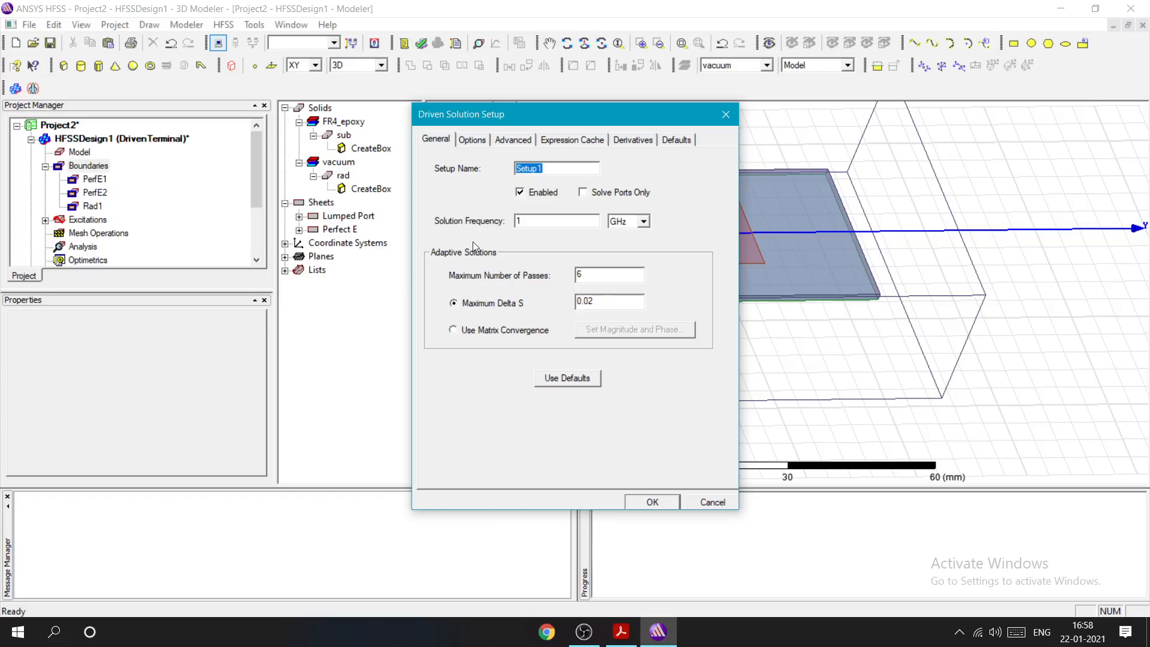
click(546, 225)
key(BackSpace)
text(5.2)
double_click(610, 274)
text(15)
click(472, 140)
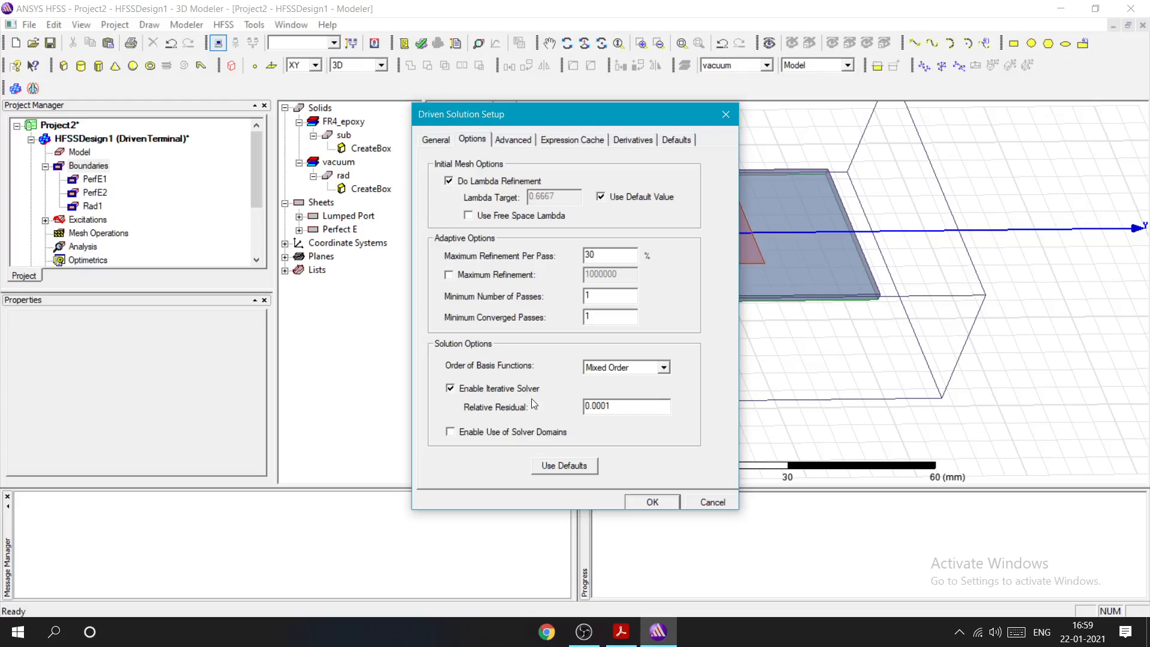
key(Return)
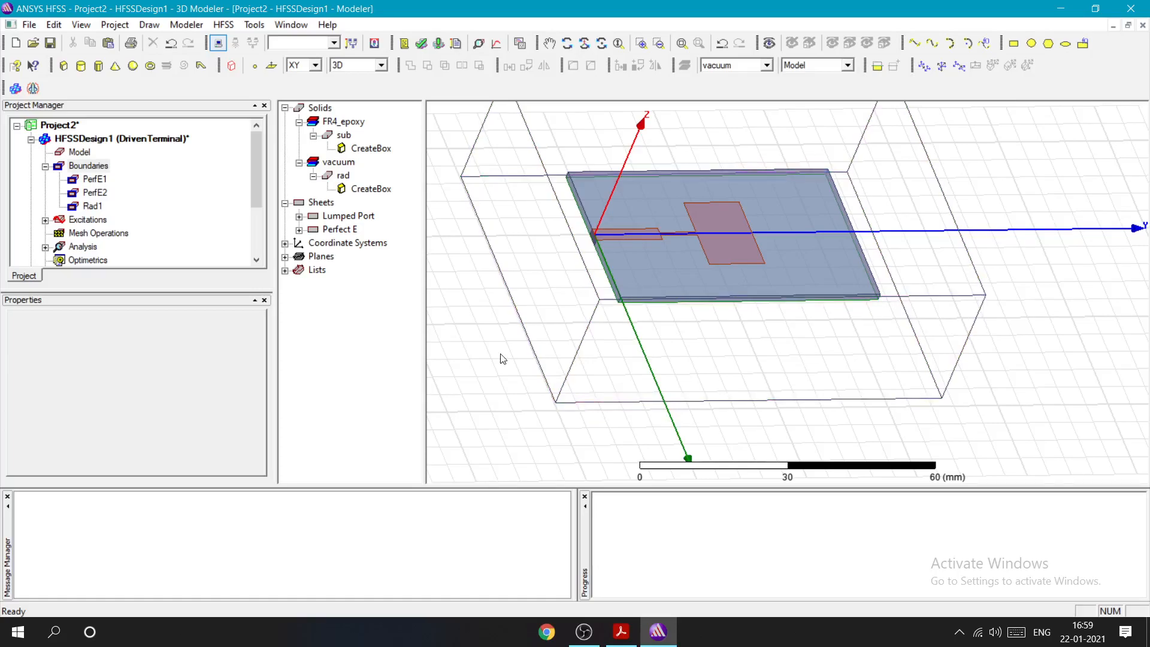
click(223, 25)
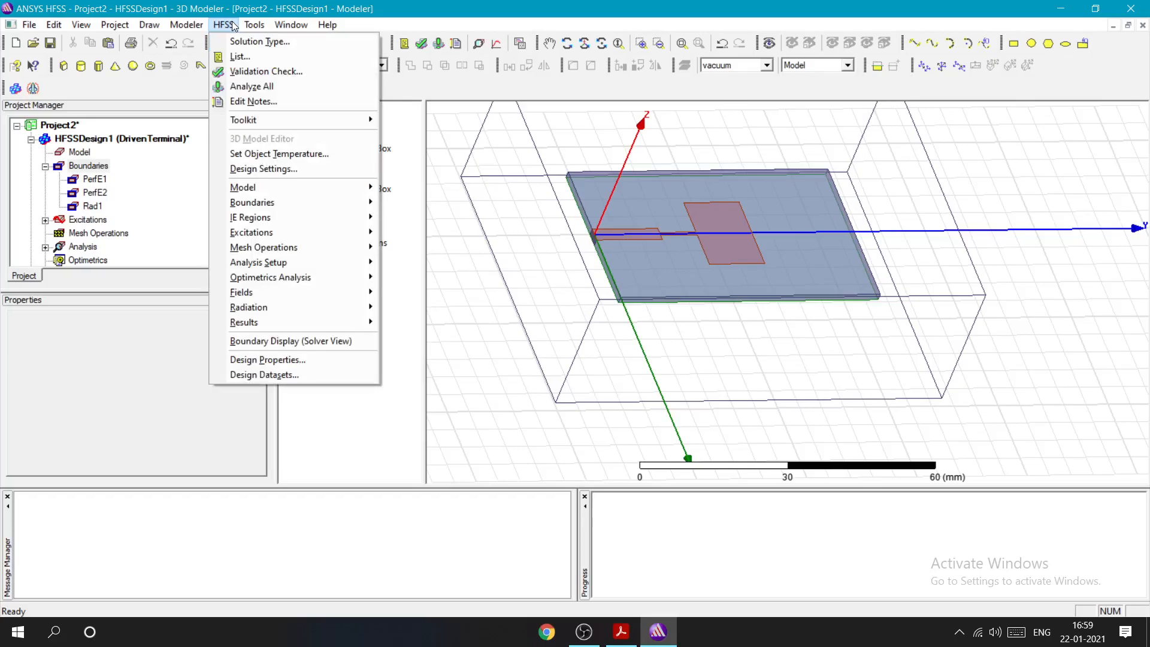
click(484, 48)
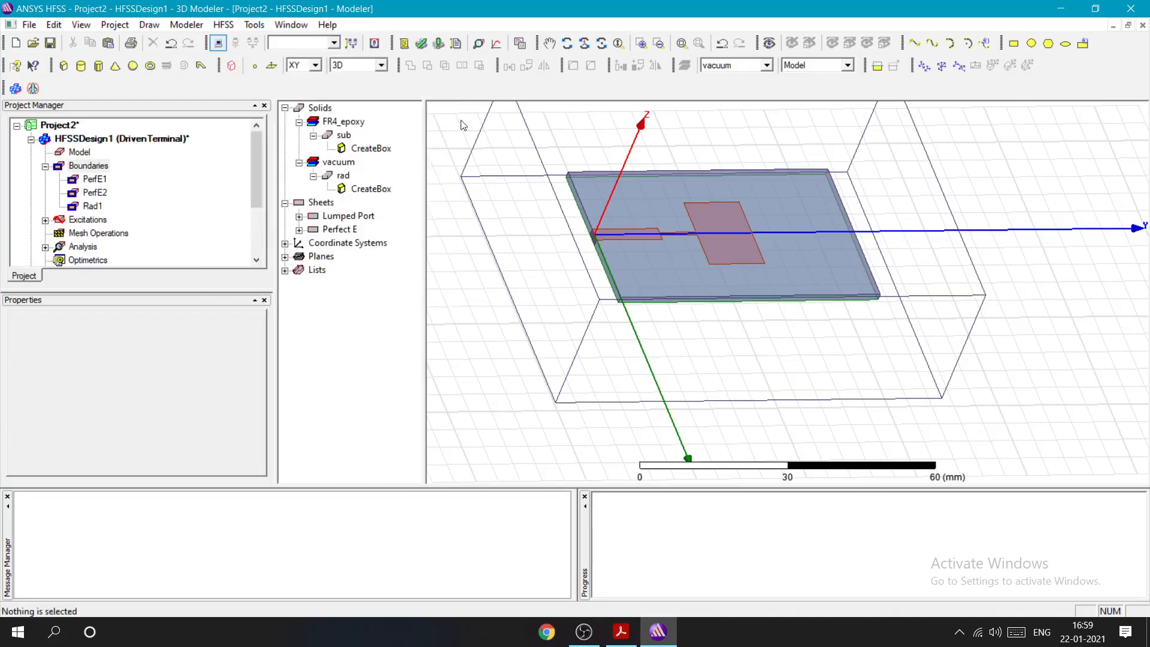
click(496, 44)
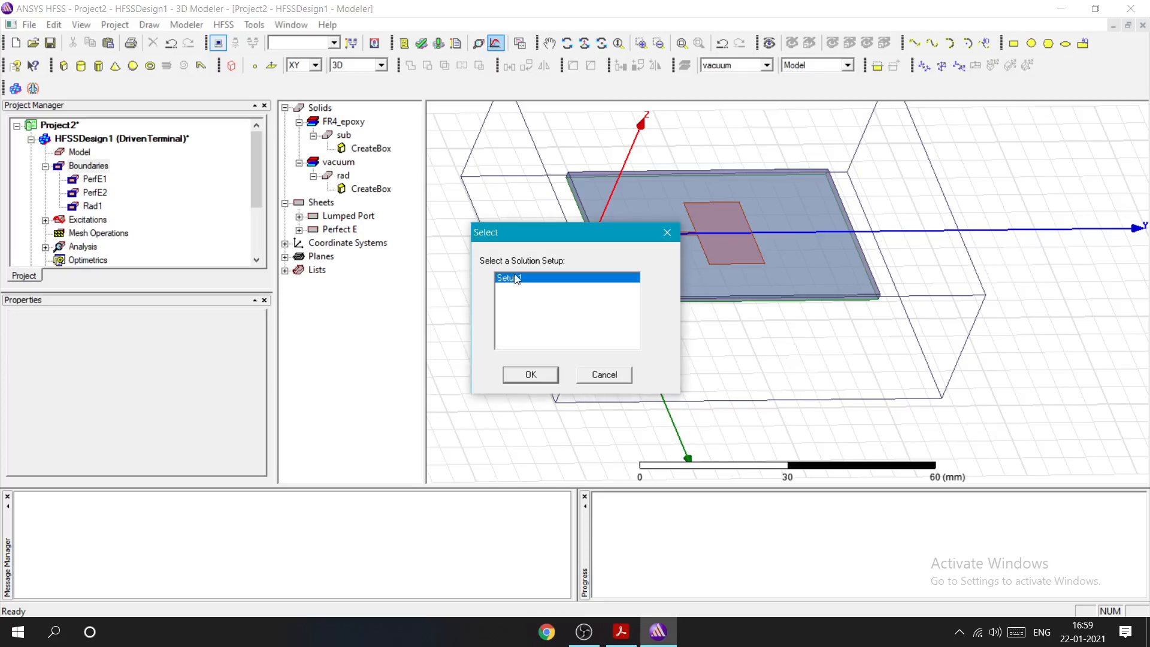
click(667, 232)
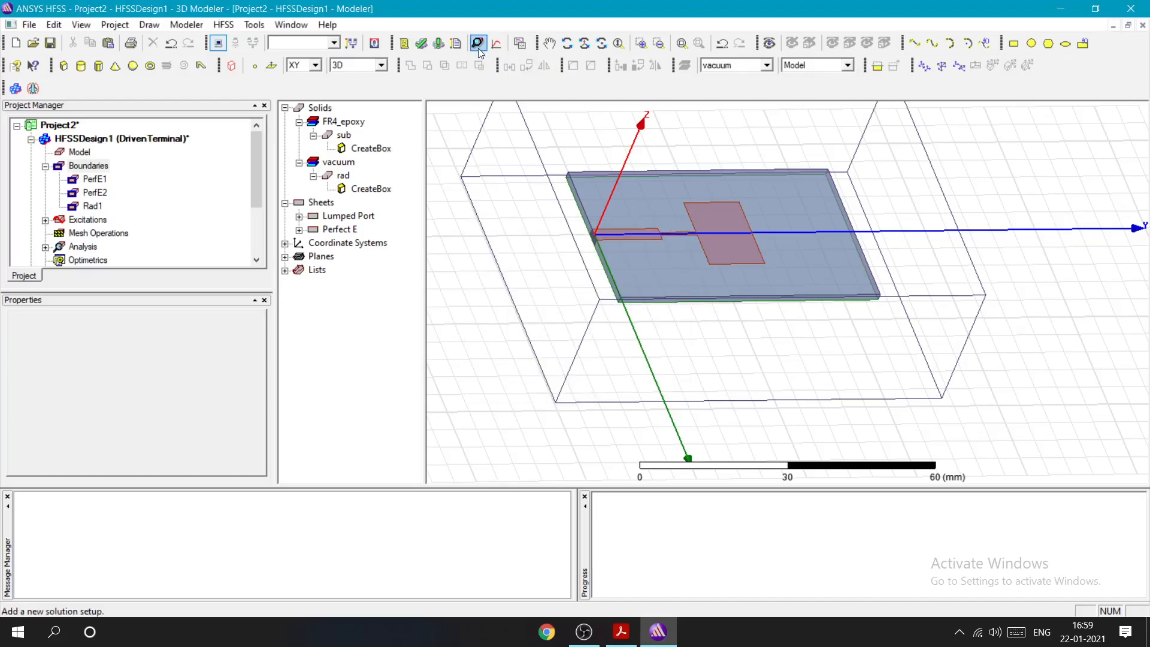
Step: Add an interpolating frequency sweep to Setup1, with the LinearCount type and a start frequency of 3 GHz
click(495, 48)
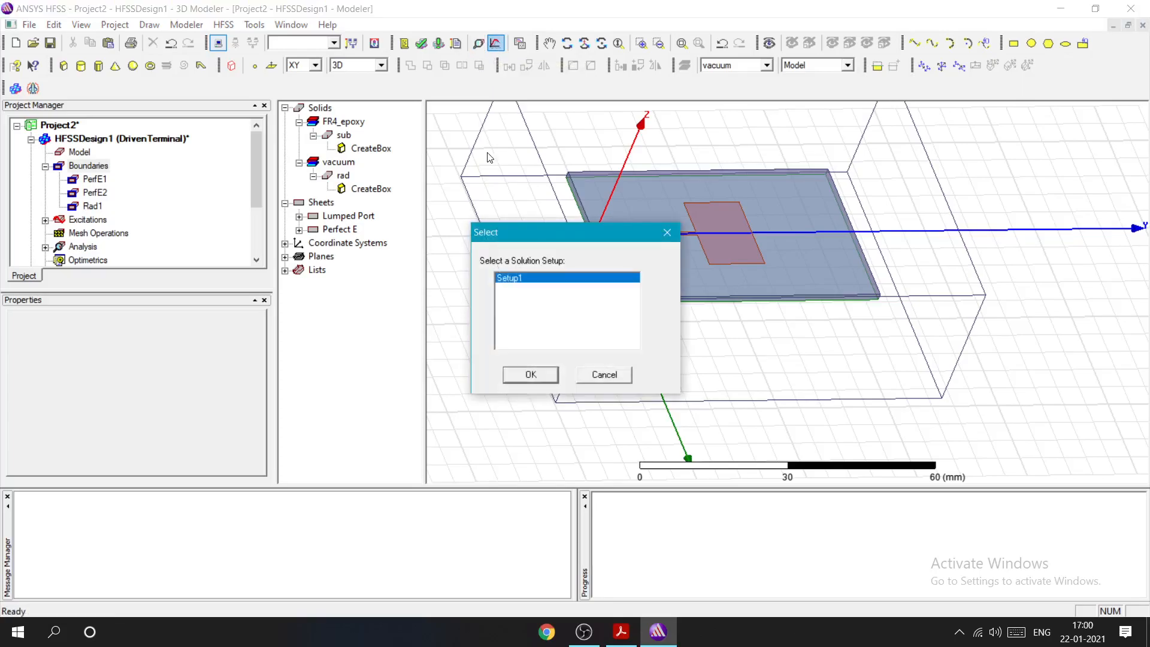
click(539, 376)
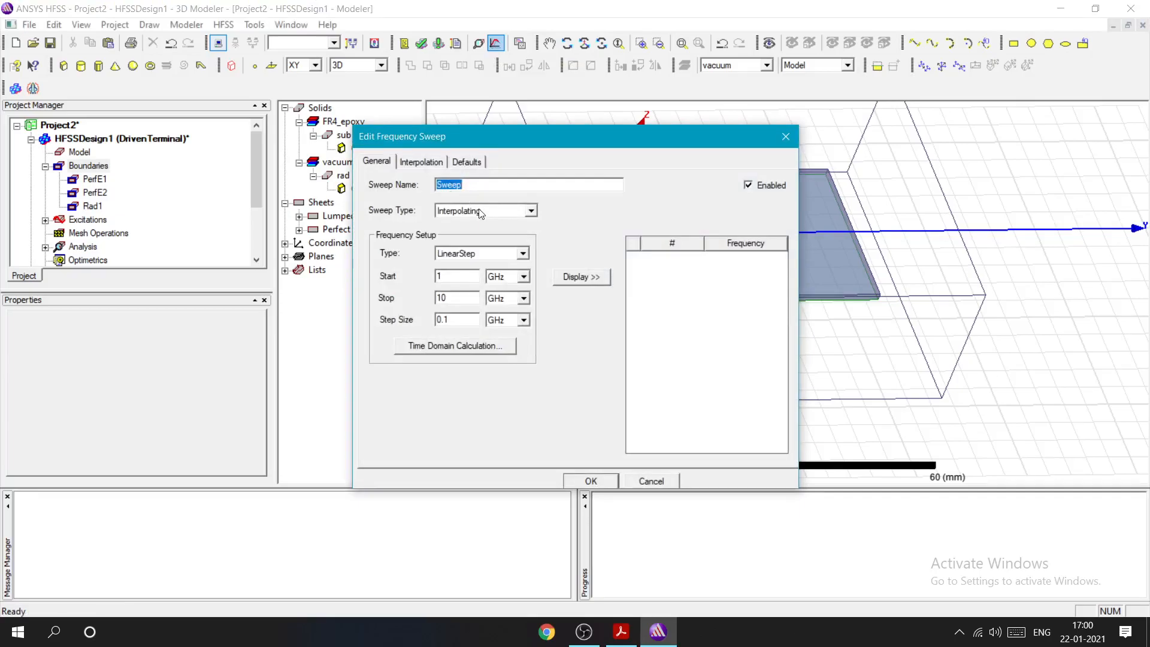
click(522, 254)
click(481, 275)
click(456, 279)
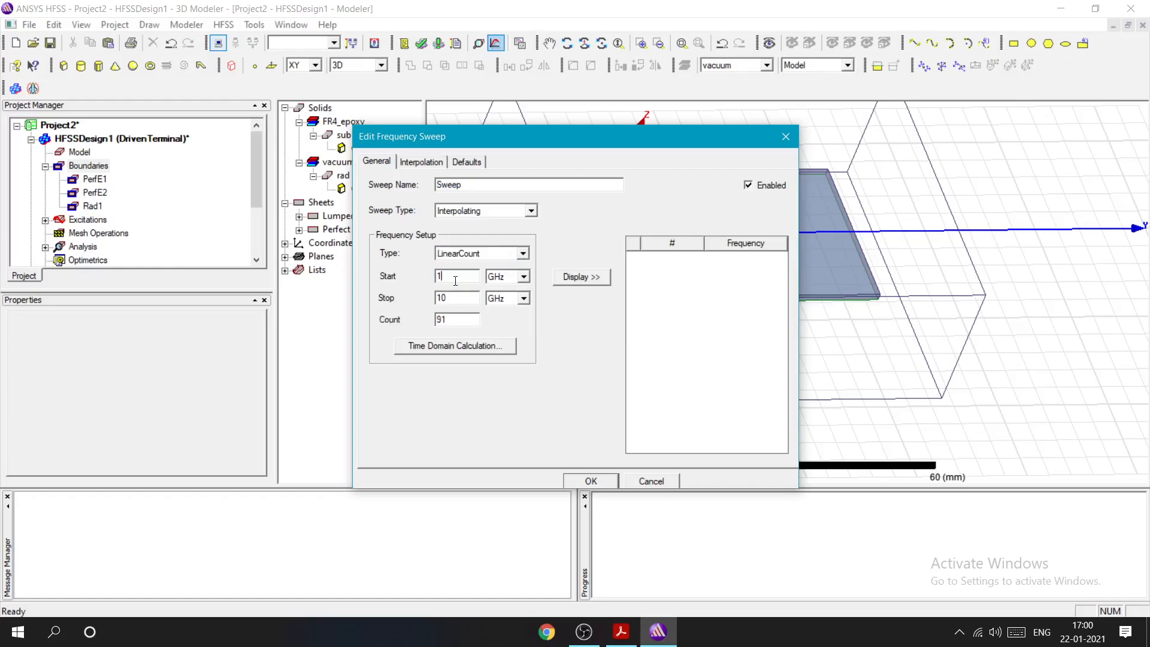
text(3)
Step: Set the sweep's stop frequency to 7 GHz and its count to 501, and accept the sweep
click(456, 297)
key(BackSpace)
text(7)
click(450, 316)
key(BackSpace)
key(BackSpace)
text(501)
click(588, 481)
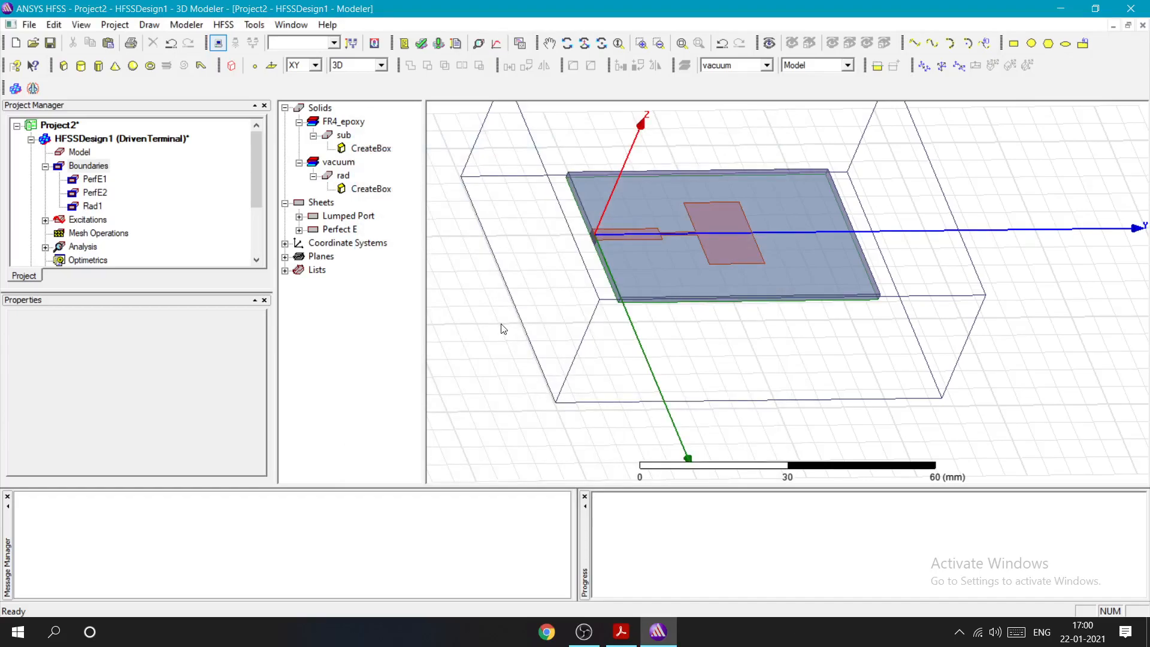
Step: Run the validation check on HFSSDesign1 and start analyzing the design
scroll(530, 337, down, 1)
scroll(622, 243, down, 2)
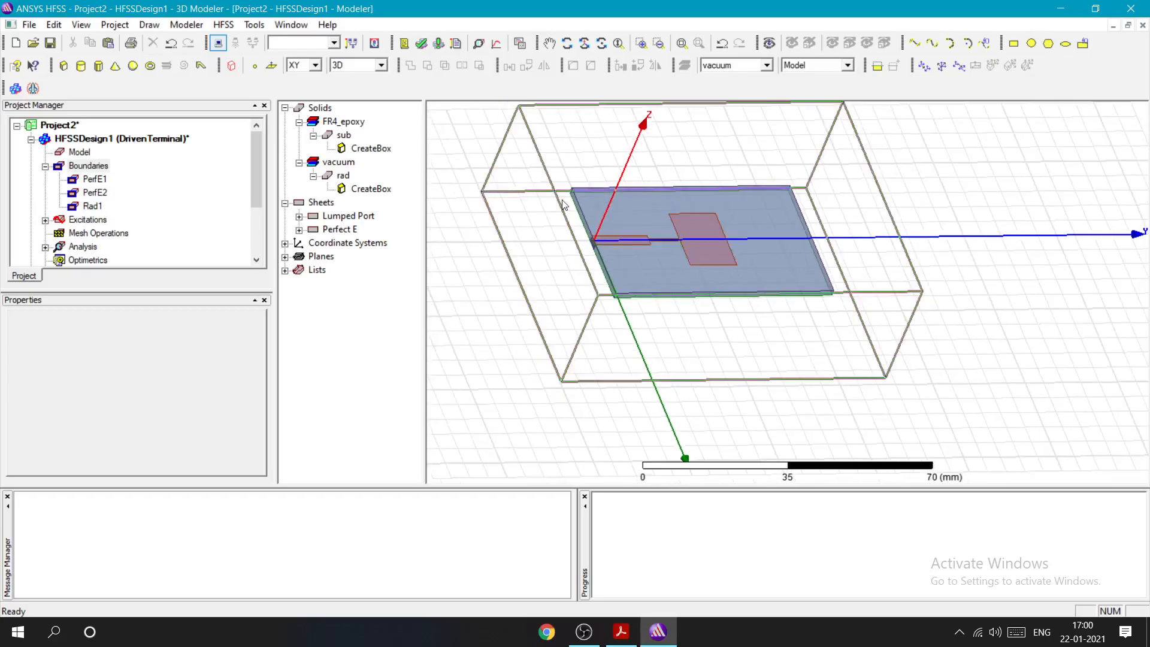
click(421, 47)
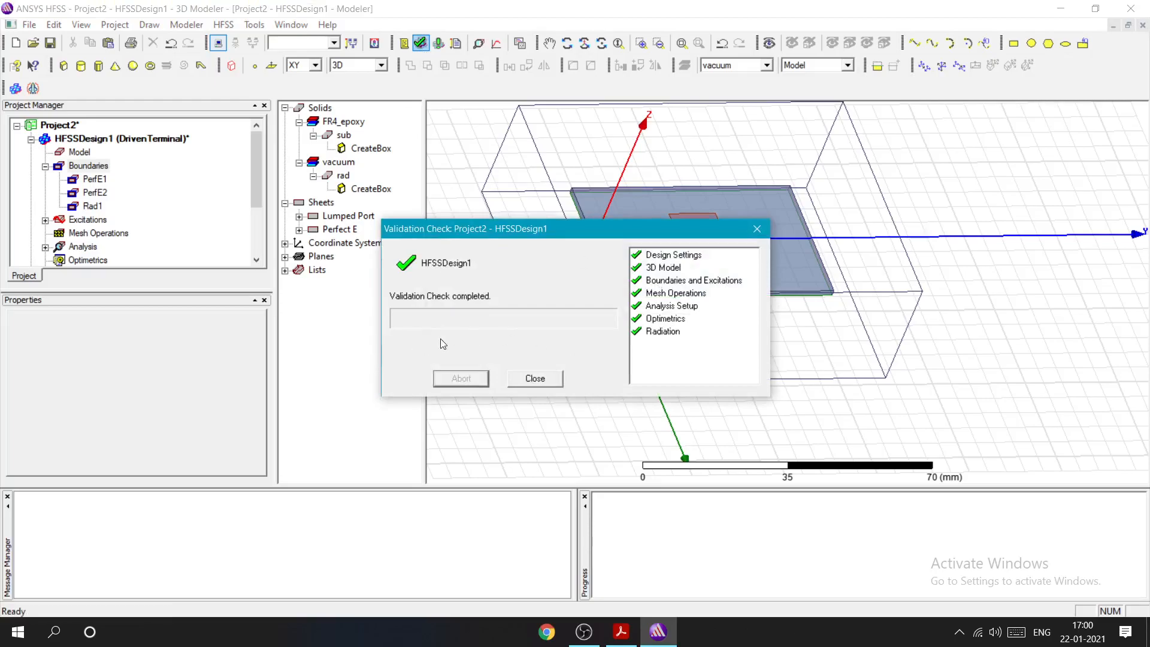
click(538, 378)
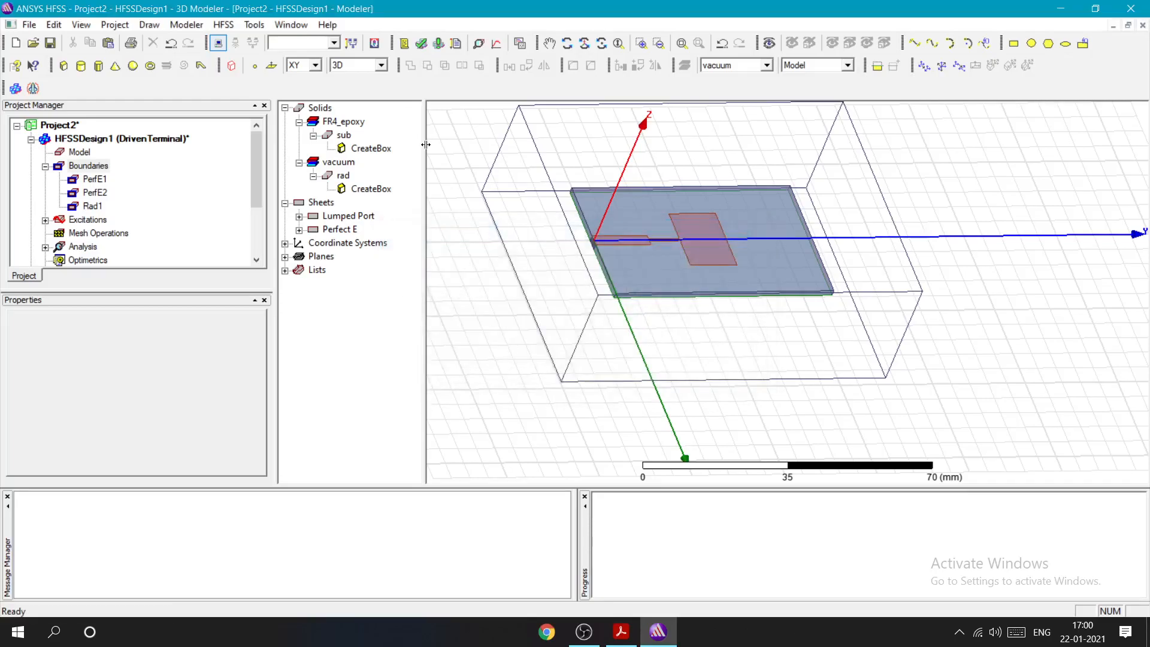
click(440, 46)
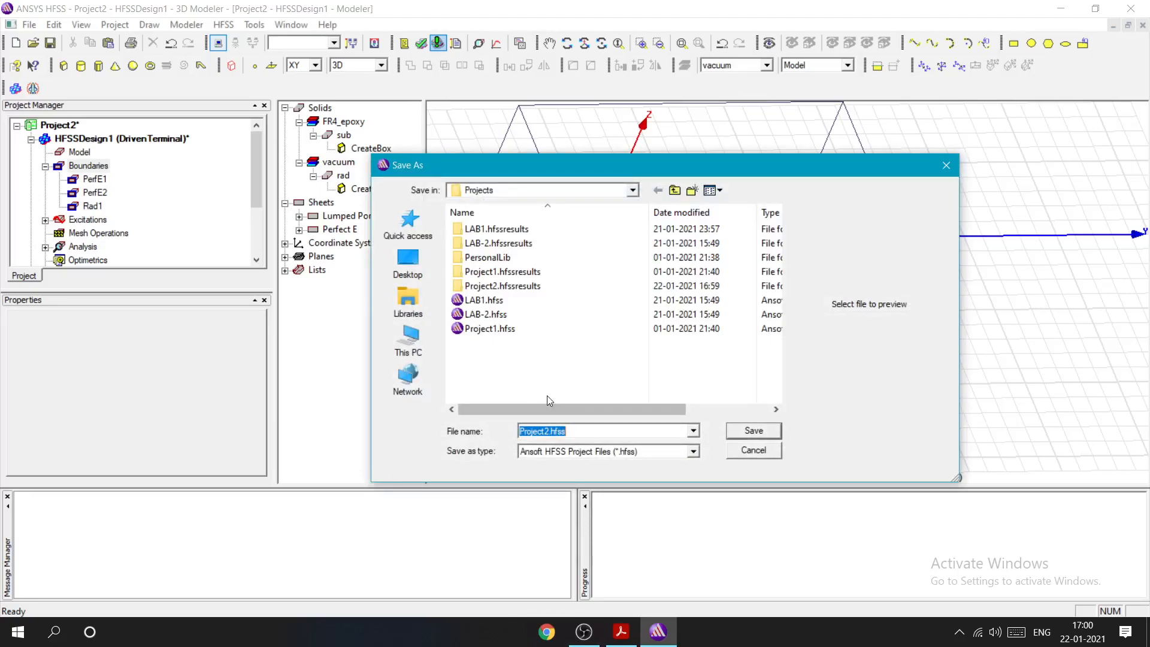
click(584, 632)
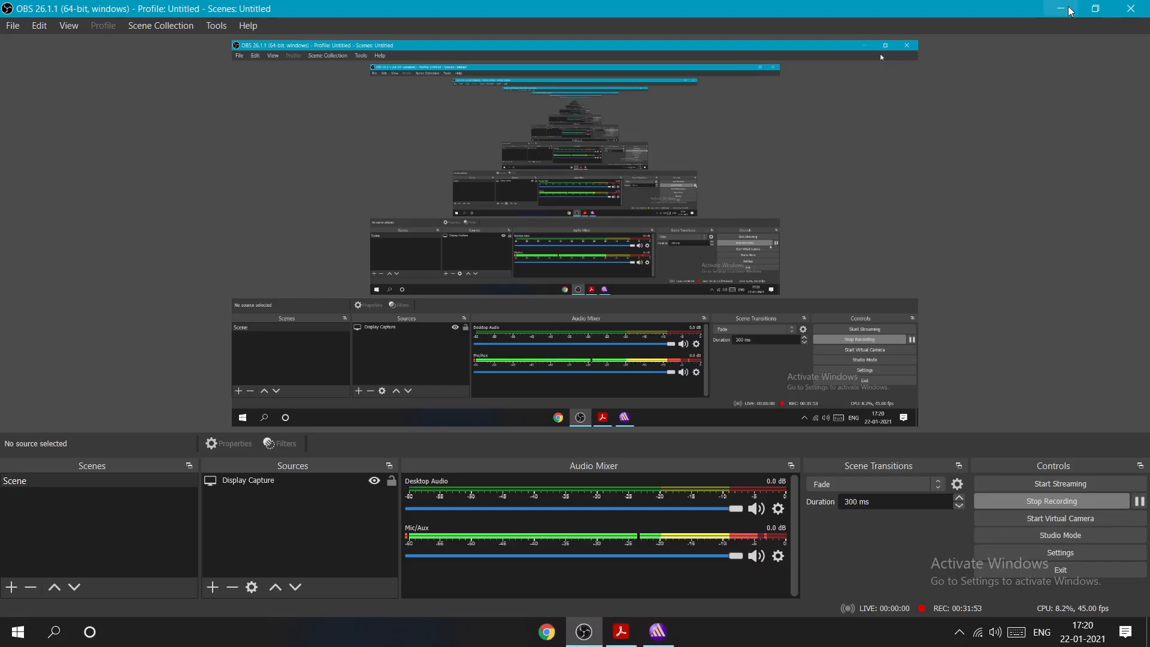
click(1070, 11)
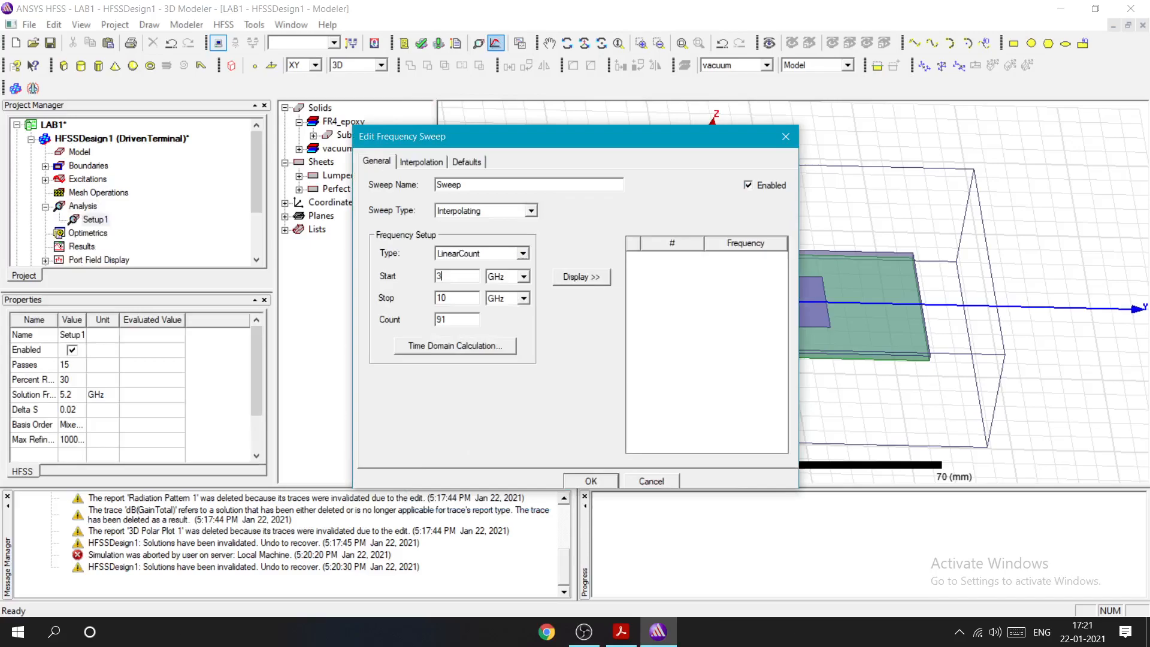
Step: Set the frequency sweep's stop frequency to 7 GHz
click(459, 298)
key(BackSpace)
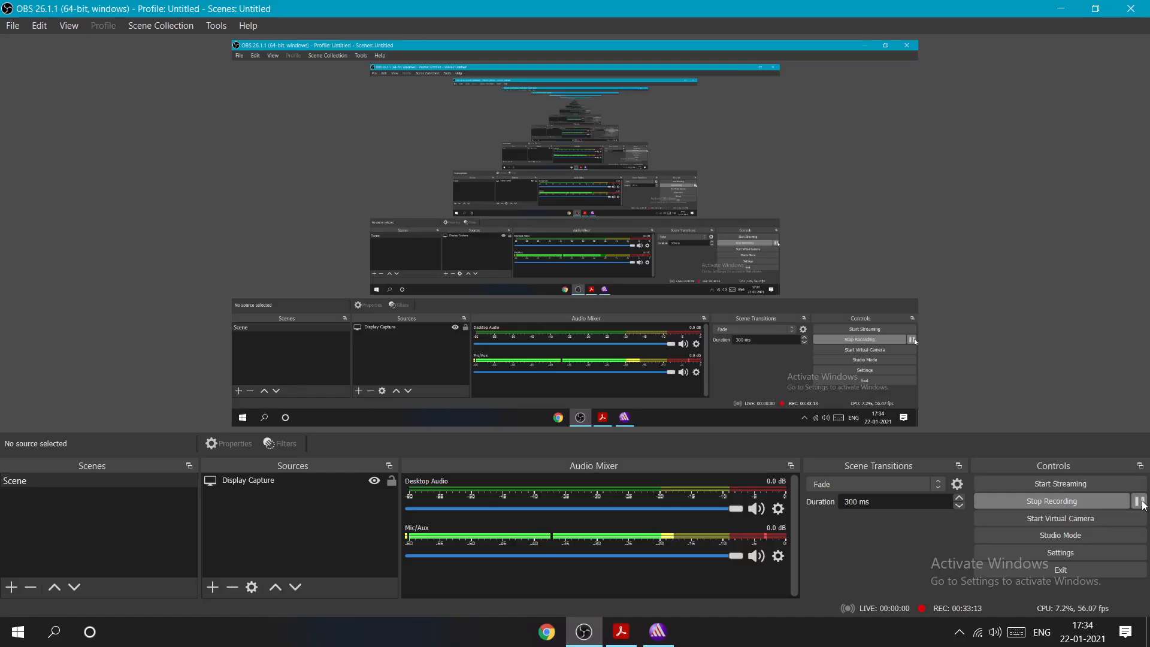
Step: Return to HFSS and start a terminal solution data report as a rectangular plot
click(1055, 14)
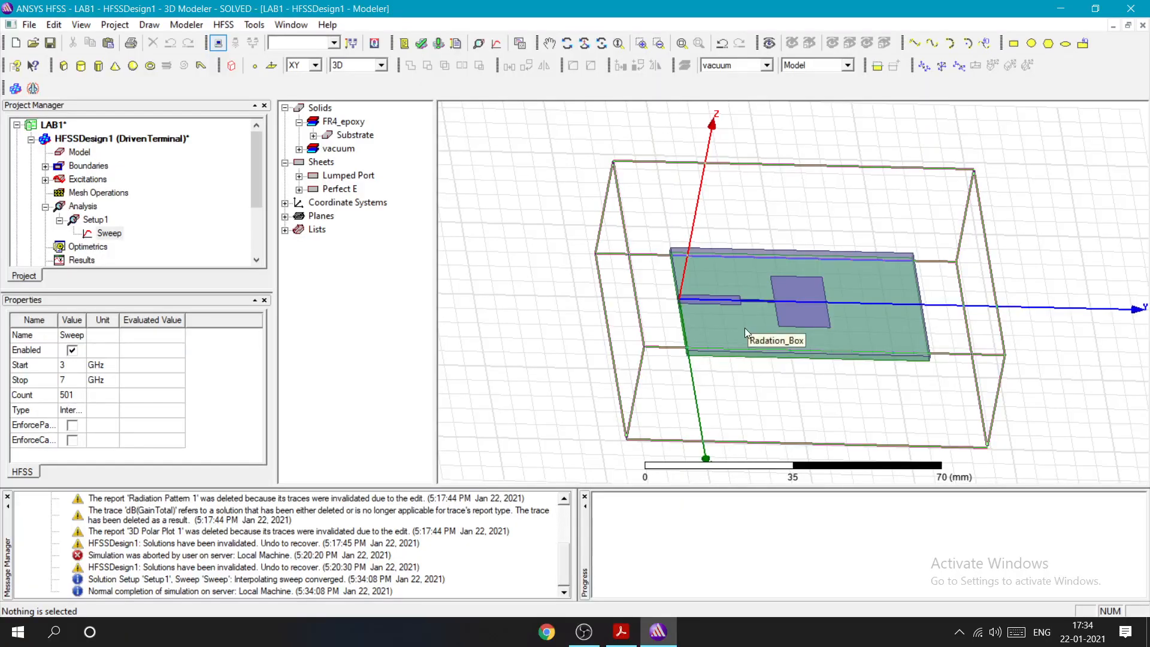
click(220, 25)
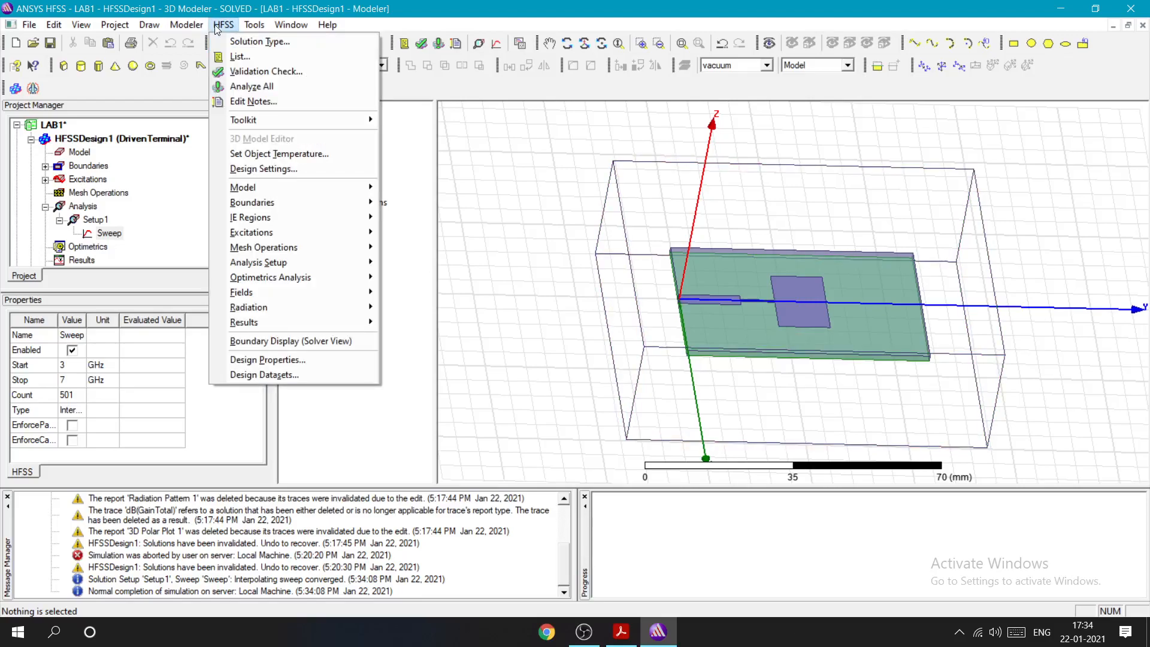
mouse_move(276, 324)
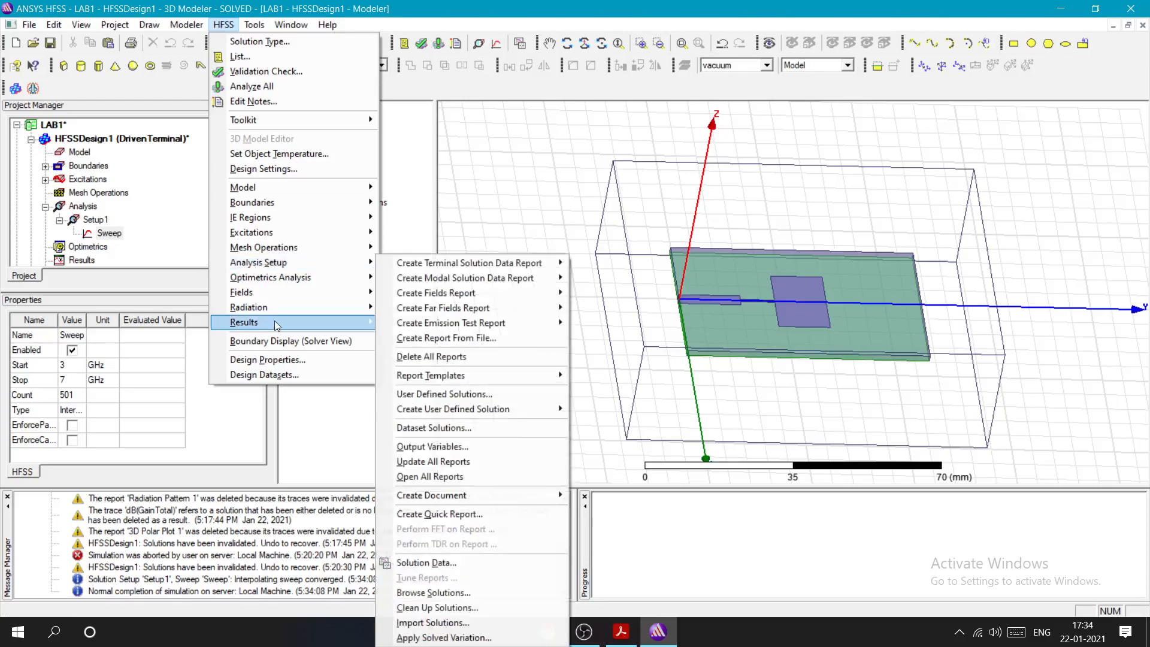
mouse_move(480, 263)
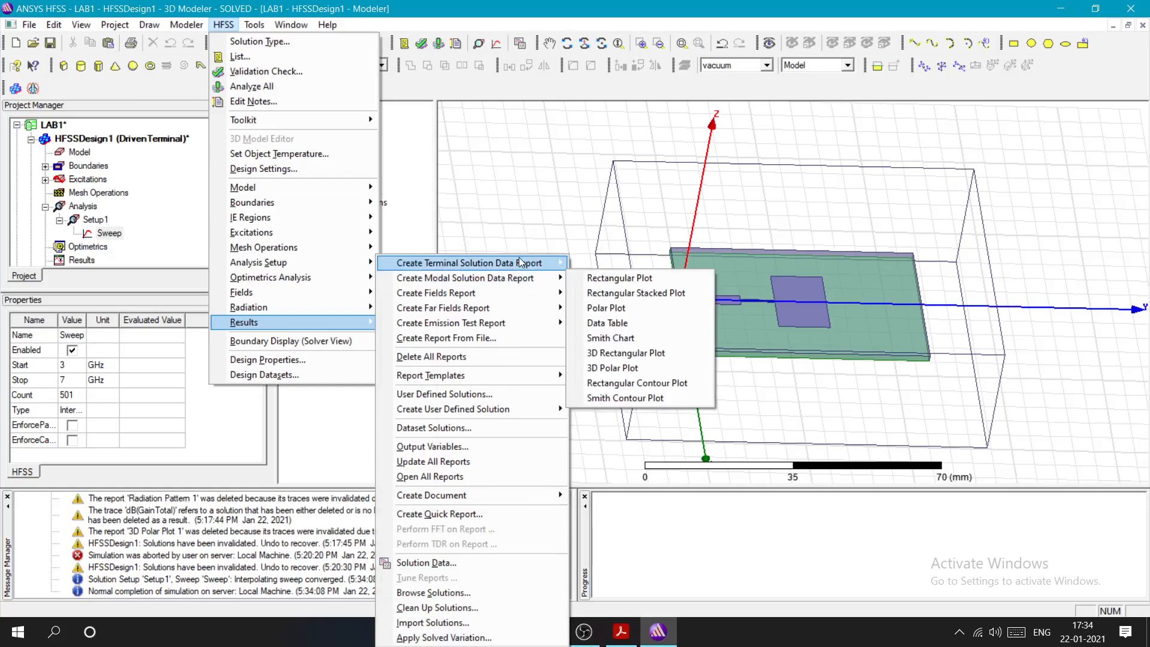
click(597, 264)
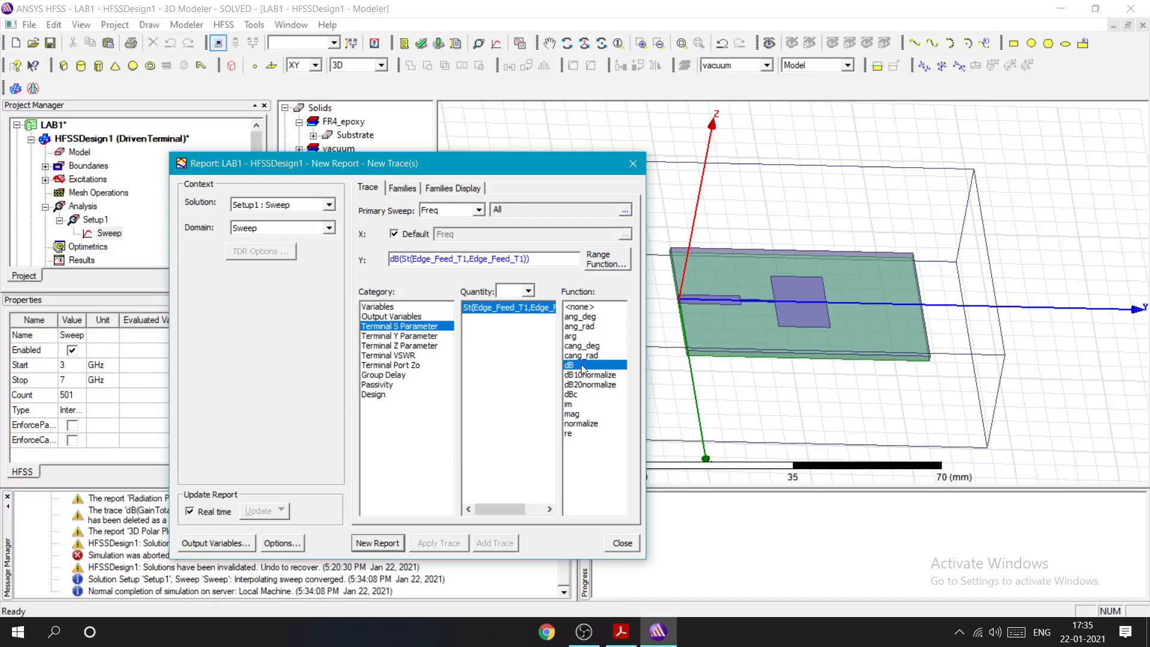
Step: Examine the Sweeps and Available variations options in the report's Families settings
click(410, 187)
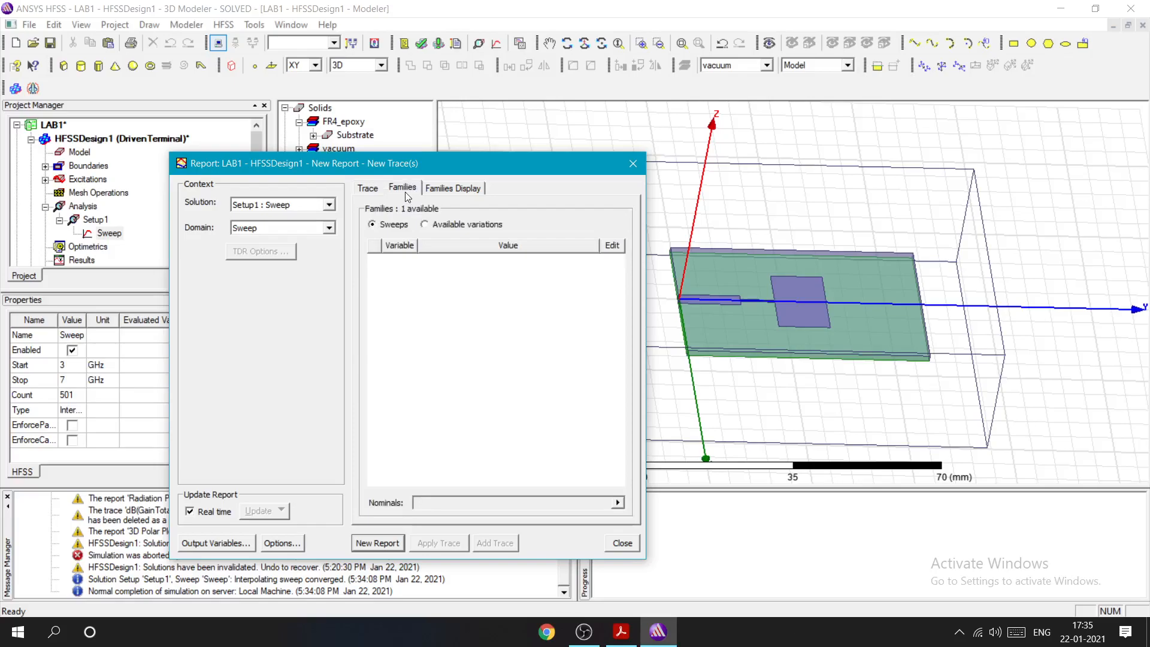
click(425, 225)
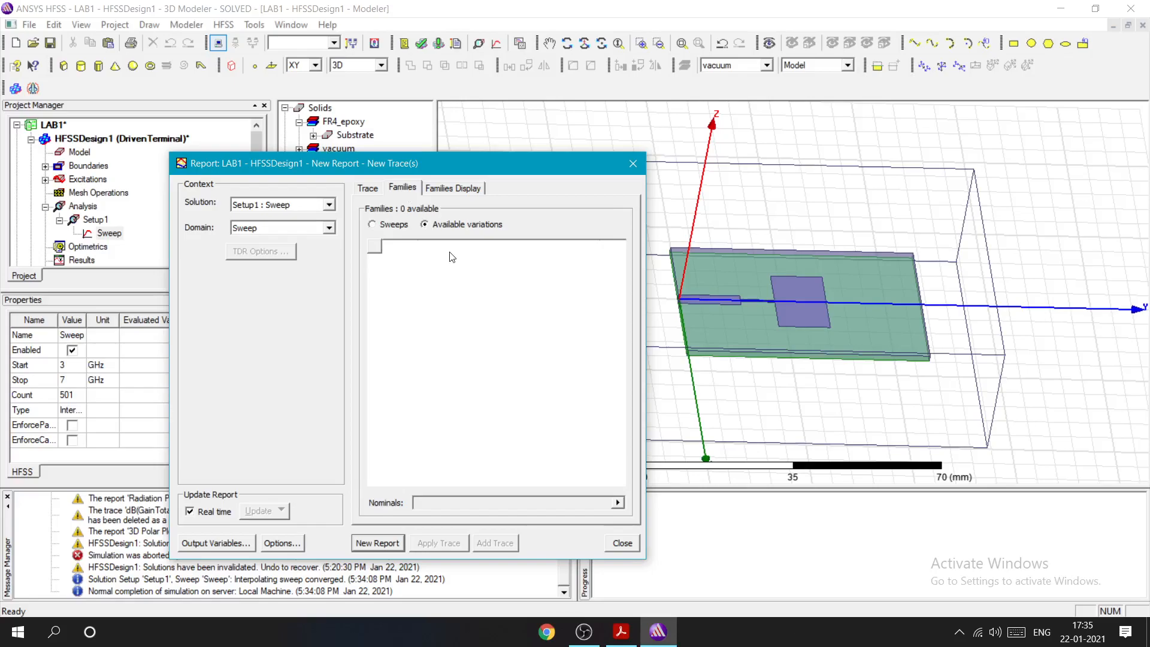
click(373, 225)
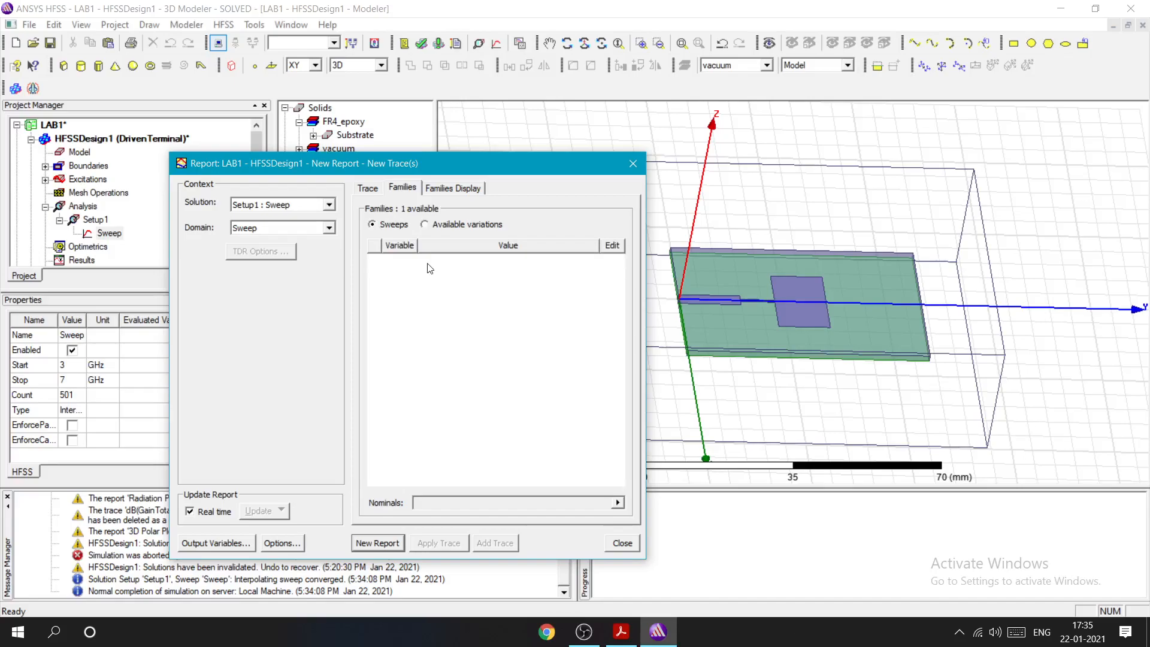
Step: Try individual frequency selection for the trace's primary sweep, picking 3.016 GHz, selecting all values and clearing the selection
click(367, 187)
click(625, 210)
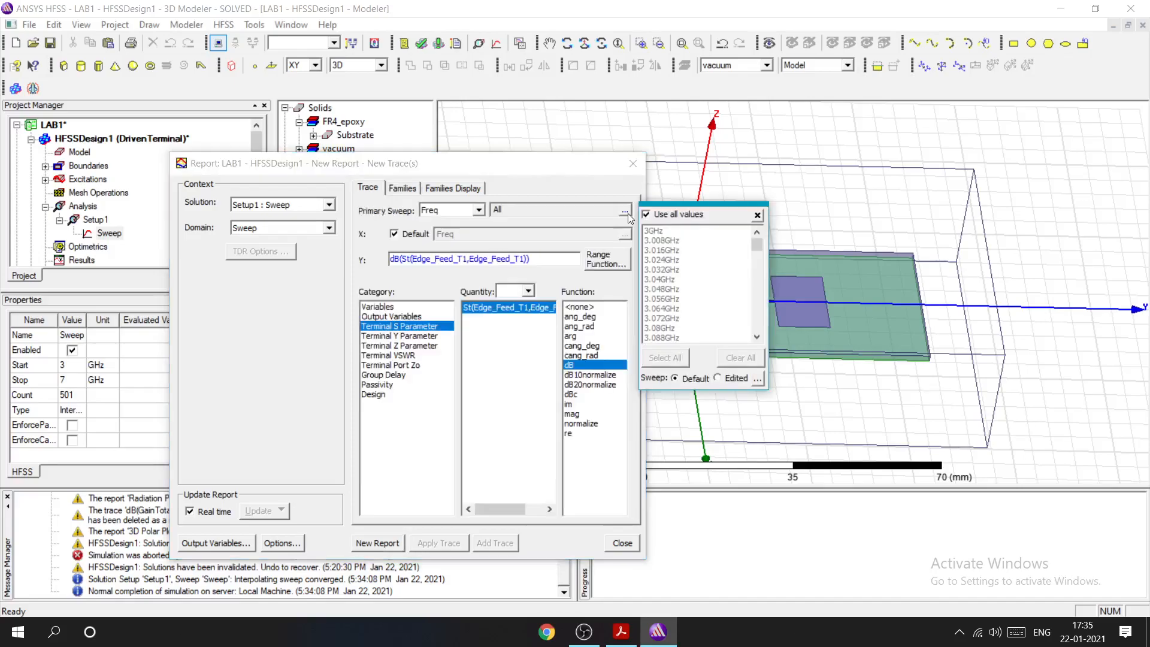
click(646, 215)
click(662, 251)
scroll(657, 270, down, 20)
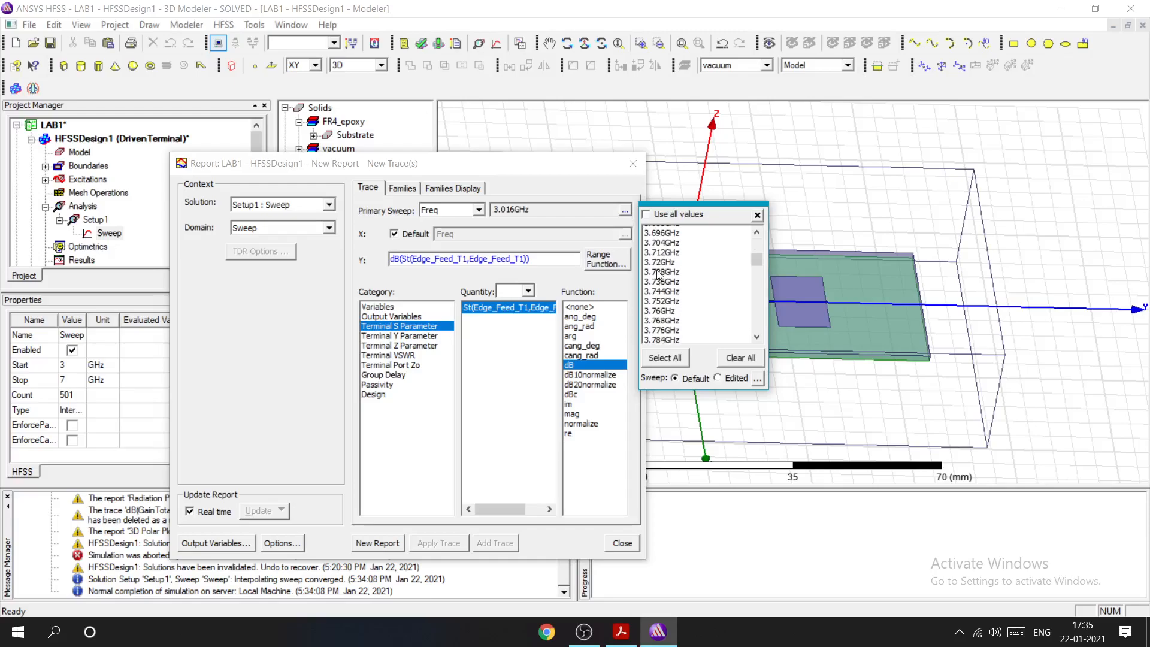
click(665, 357)
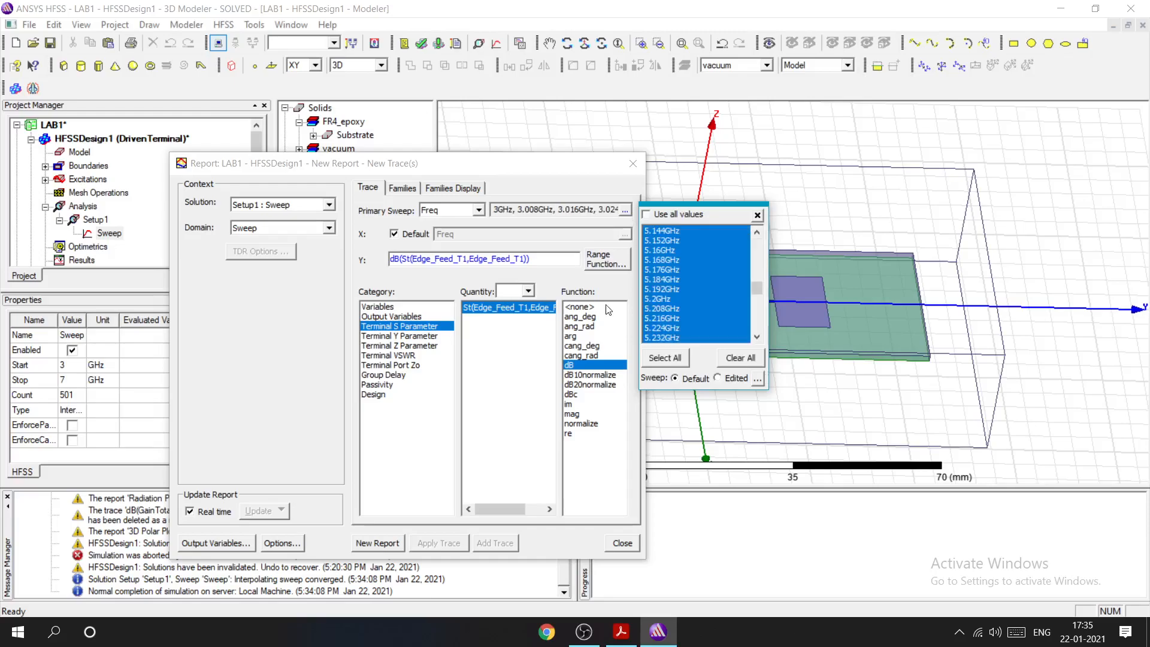
click(727, 361)
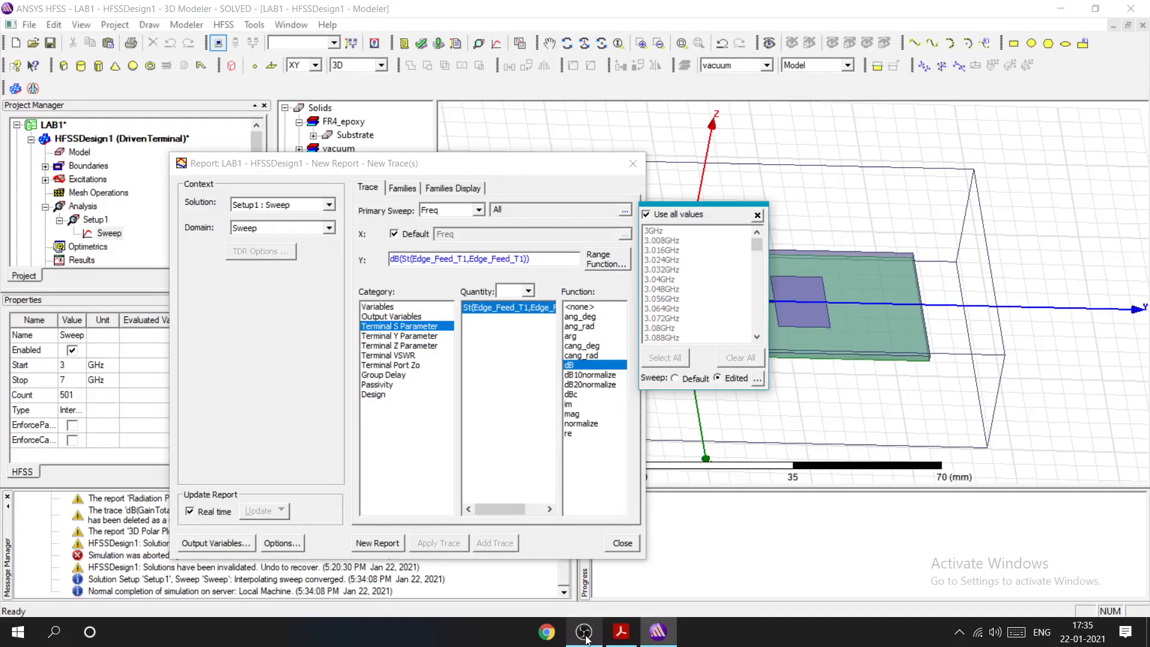
Step: Plot dB(St(Edge_Feed_T1,Edge_Feed_T1)) against Freq from Setup1 : Sweep with the Sweep domain, and select the trace at its lowest dip
click(329, 229)
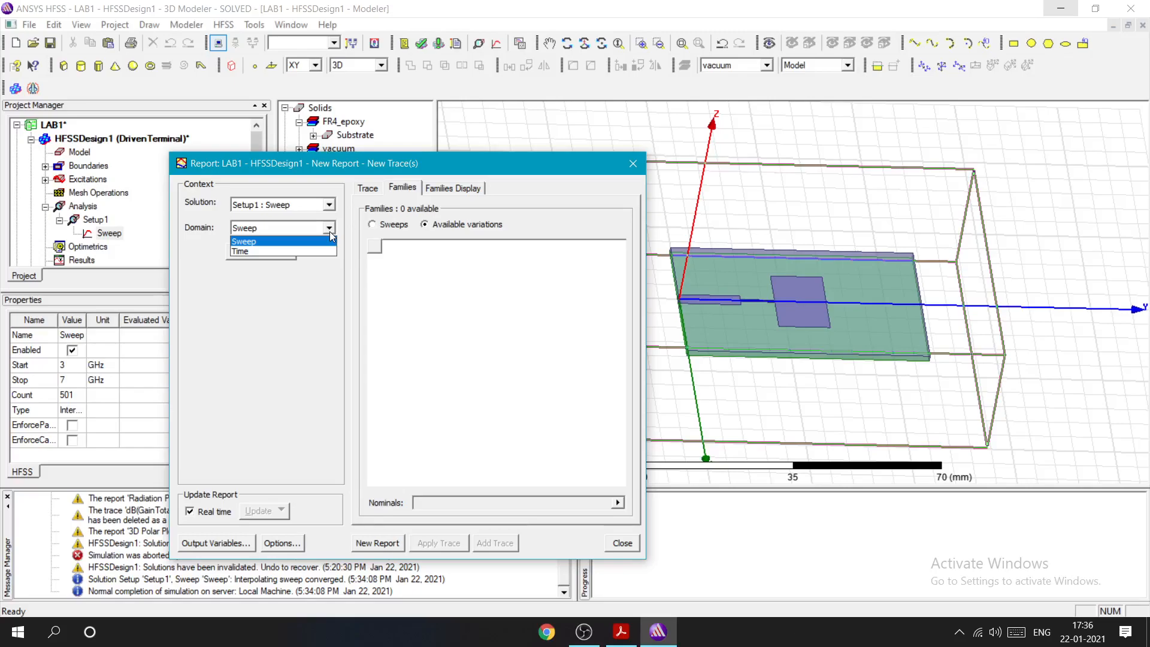
click(324, 241)
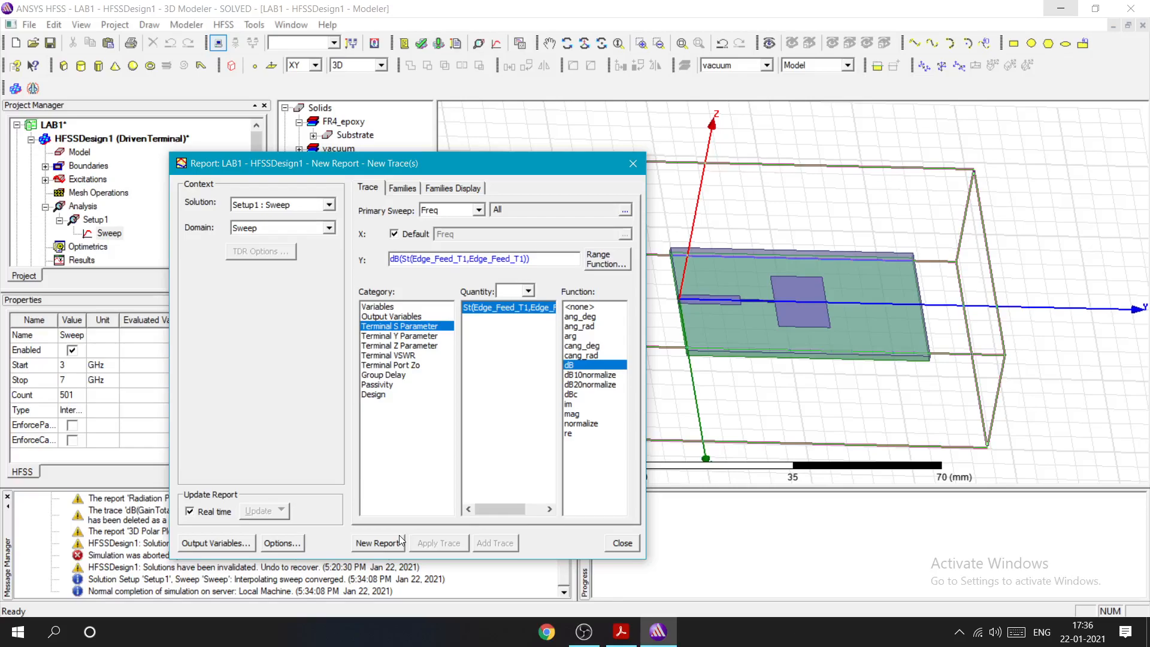
click(378, 542)
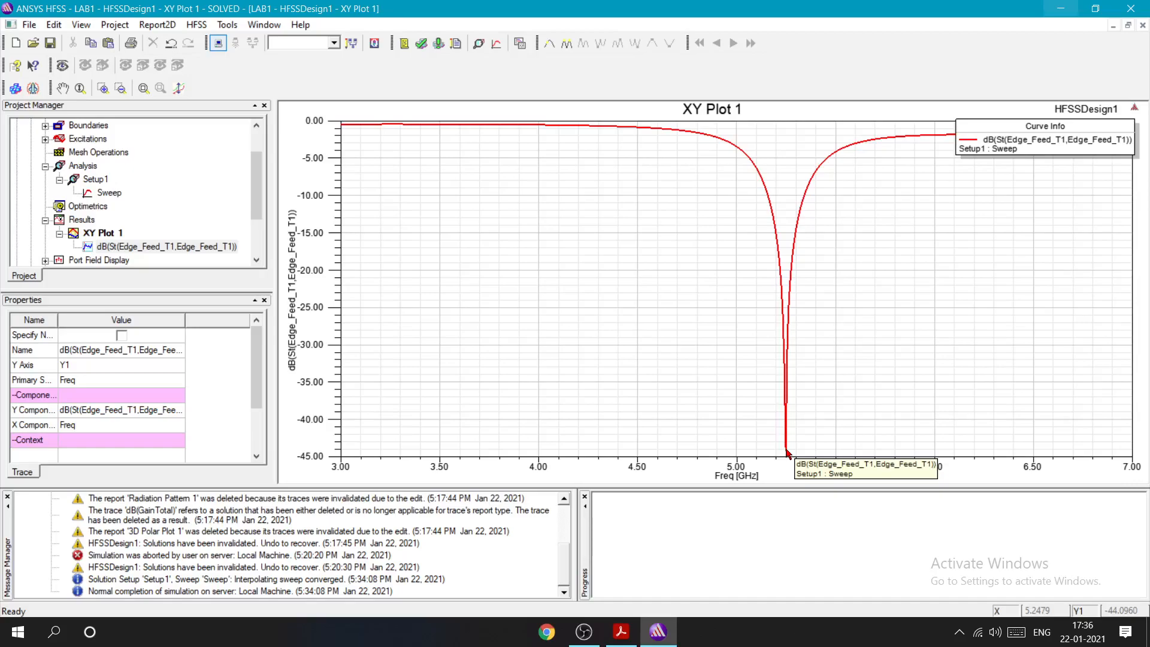
click(786, 450)
Step: Create a Mag_E field plot on the substrate surface from Setup1 : LastAdaptive, at 5.2 GHz and 0deg phase
drag(320, 113, 447, 183)
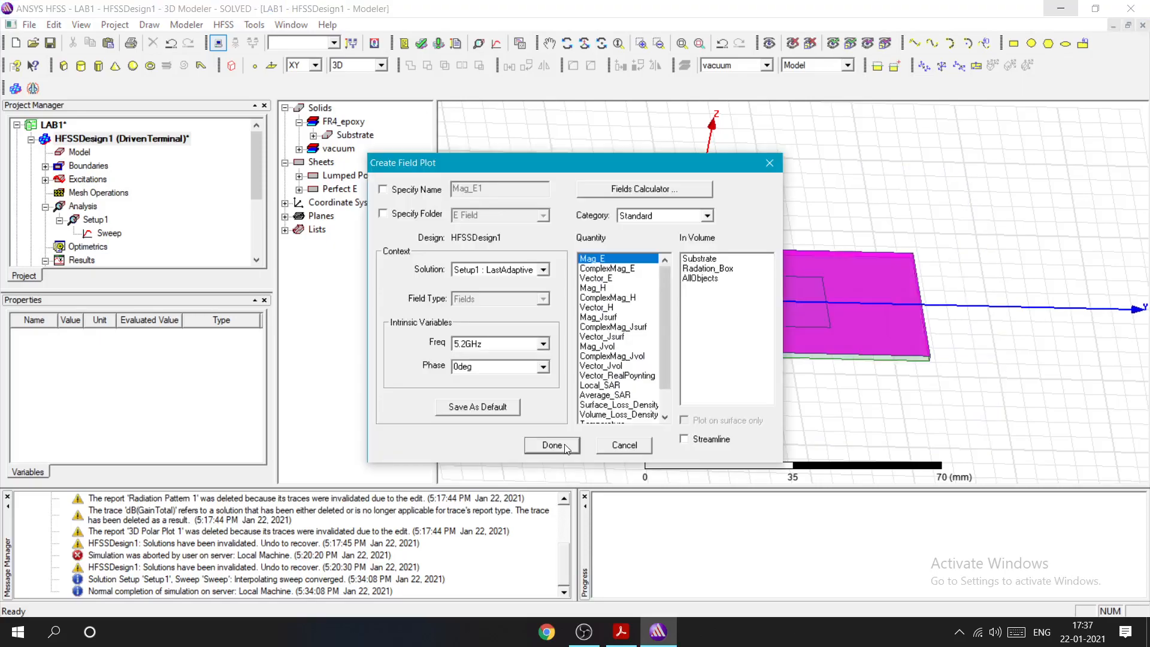
click(552, 445)
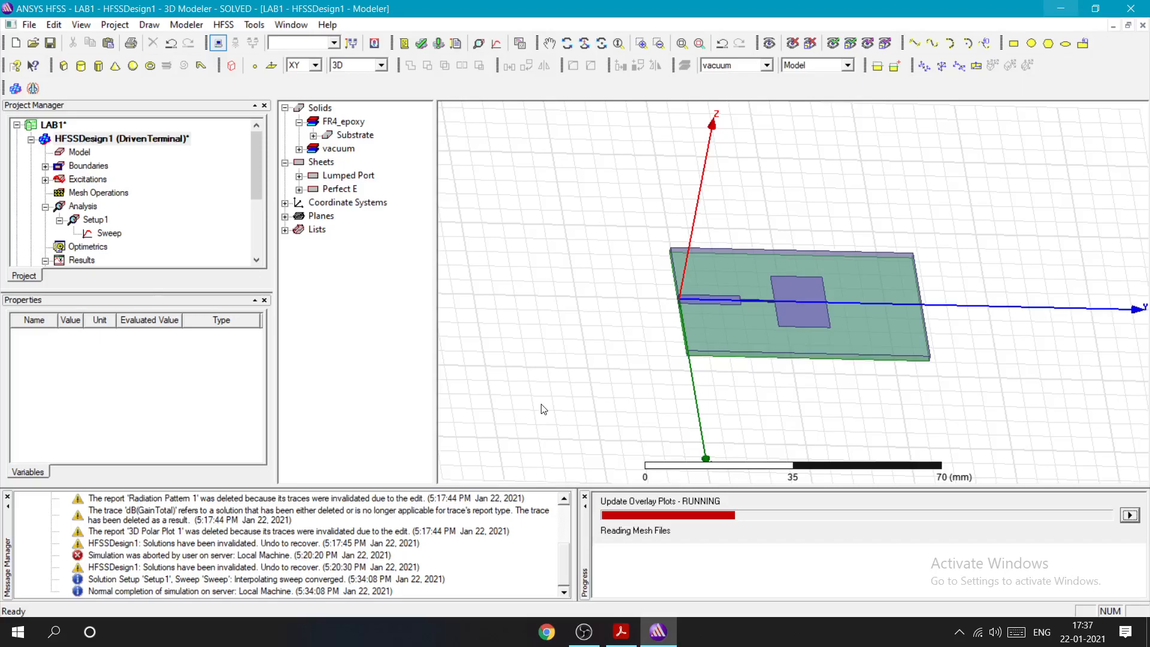
right_click(125, 246)
click(150, 346)
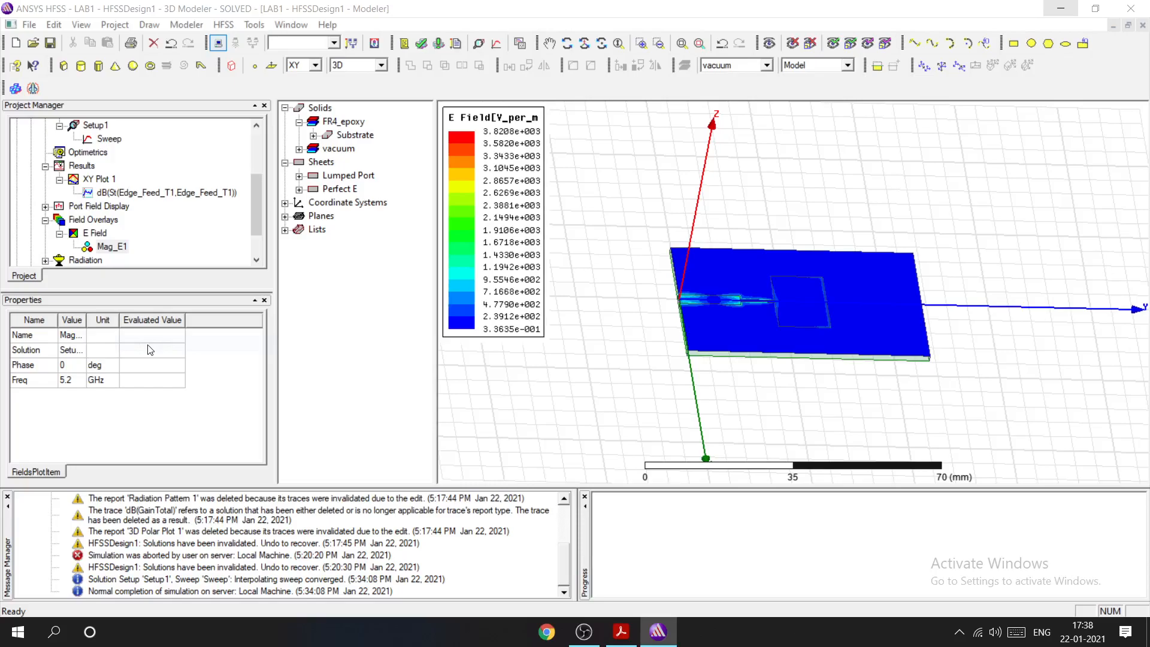
click(148, 345)
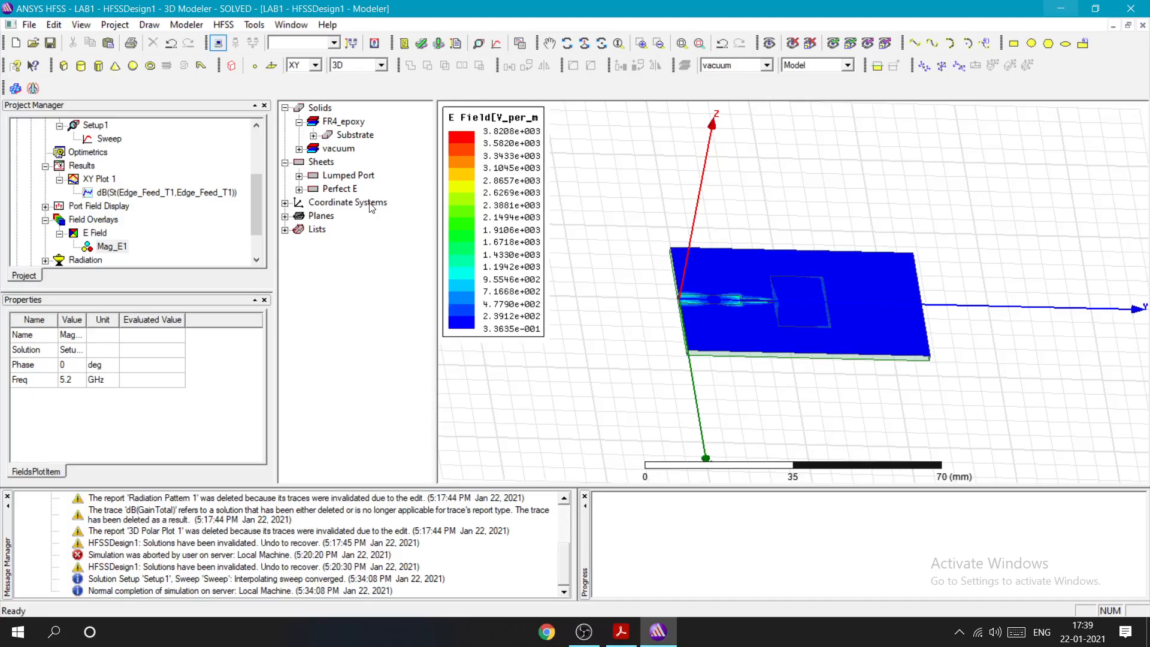
Step: Begin creating a far fields report for the solved design
click(223, 25)
mouse_move(244, 323)
mouse_move(497, 310)
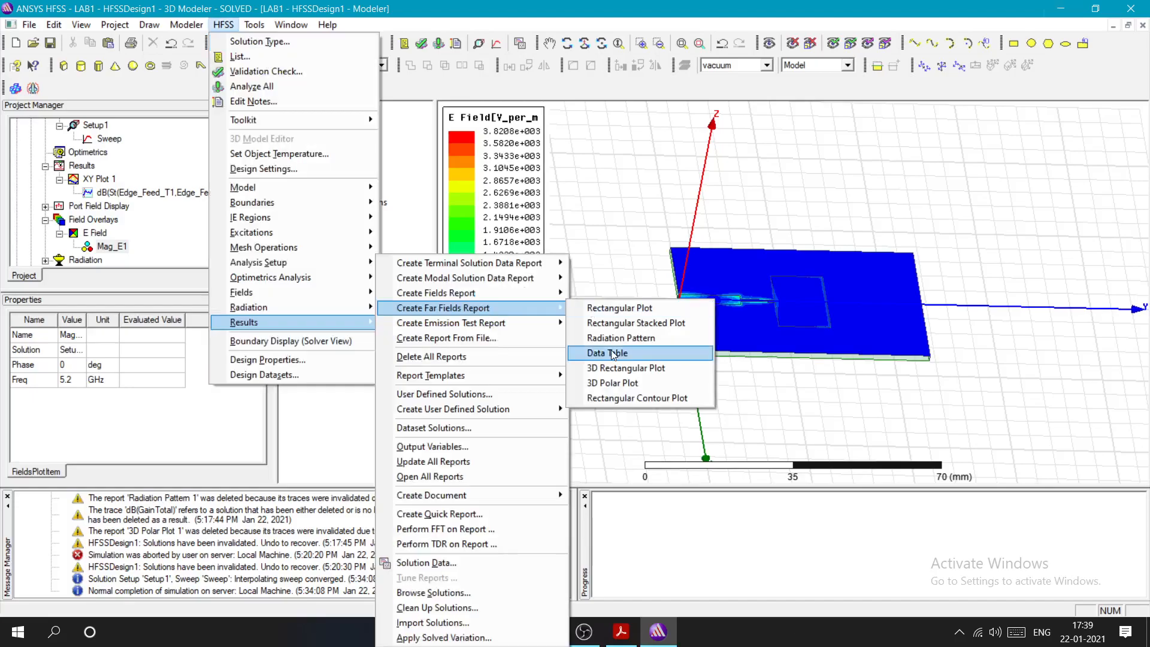